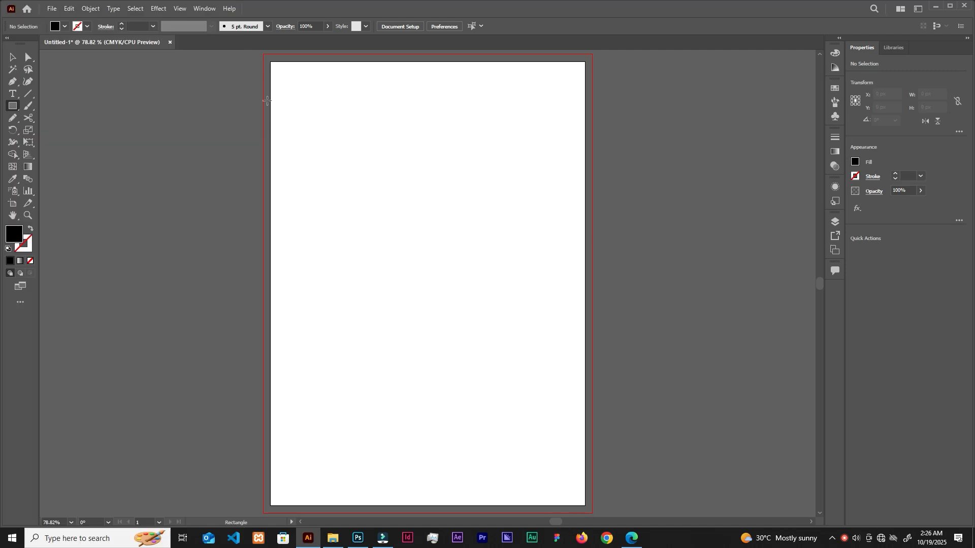
Draw a rectangle about 155 × 56 px near the artboard's upper-left corner and a square about 75 px wide beside it.
scroll(281, 78, up, 3)
drag(445, 117, 324, 154)
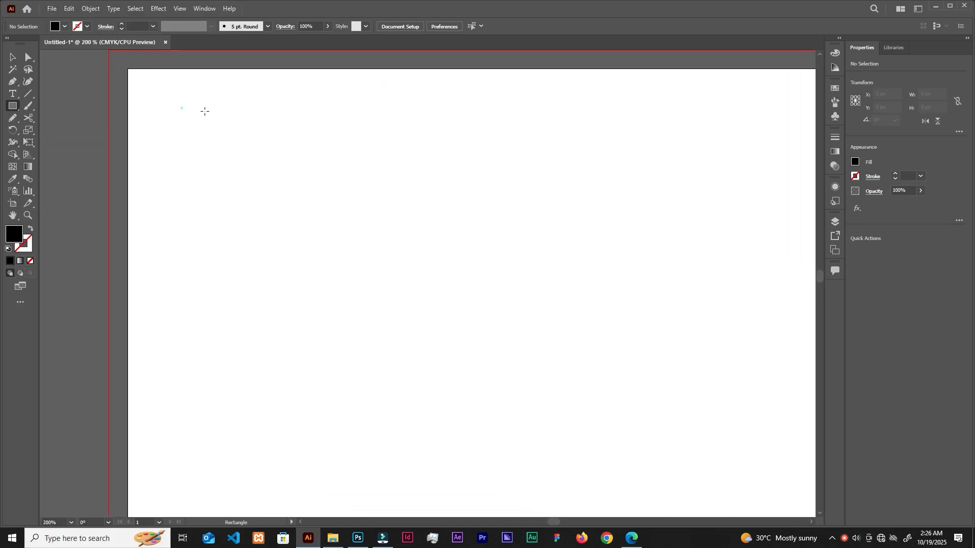
drag(205, 111, 389, 182)
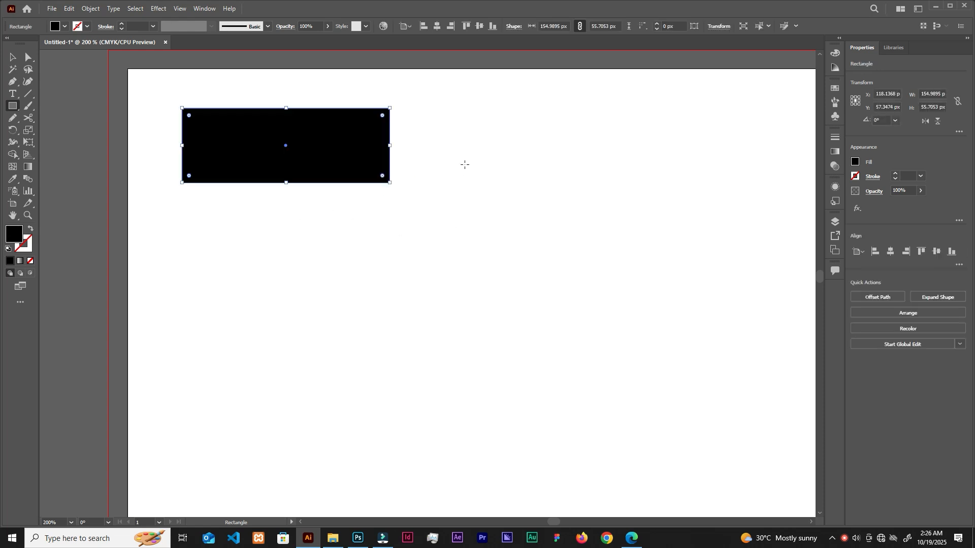
drag(461, 138, 512, 189)
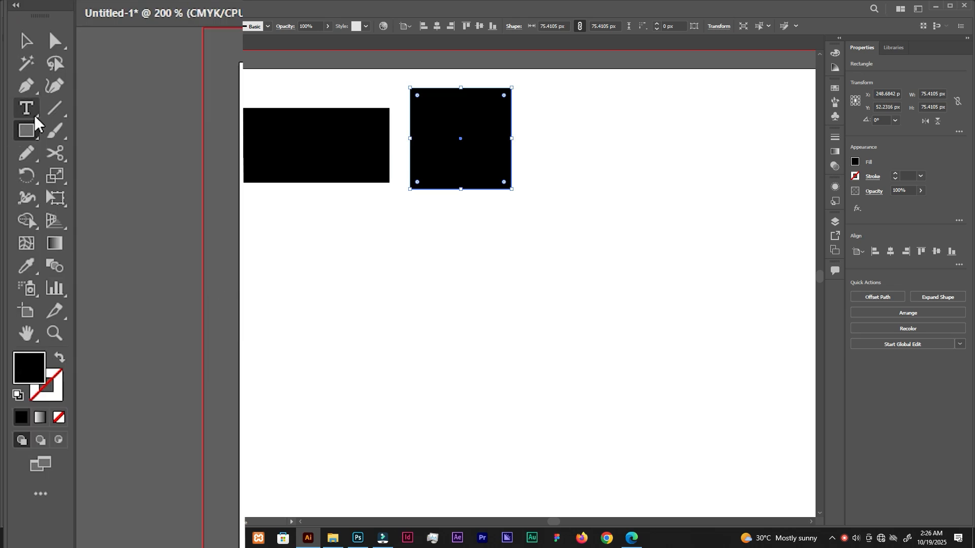
Draw two circles about 68 px and 79 px across and a flat ellipse about 128 × 36 px with the Ellipse tool.
click(33, 130)
click(91, 175)
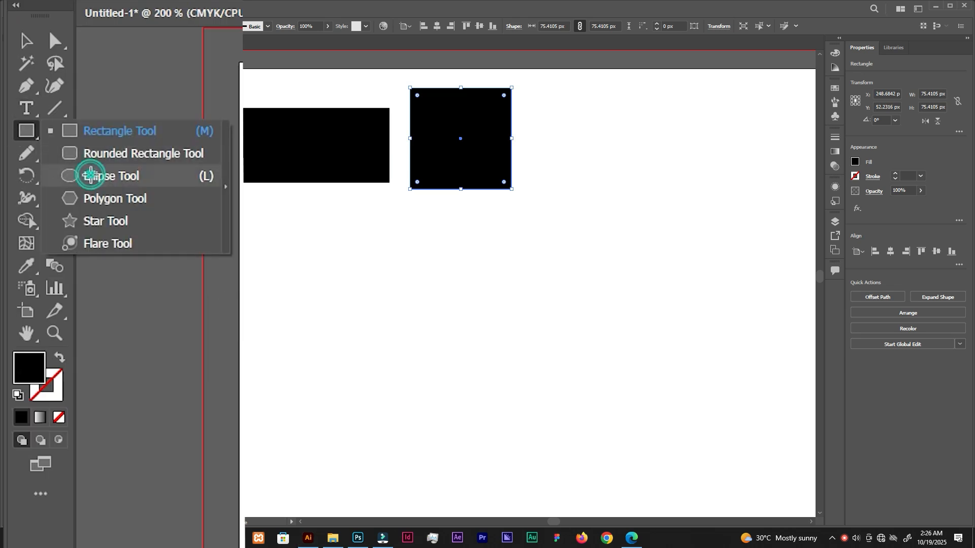
drag(605, 111, 695, 165)
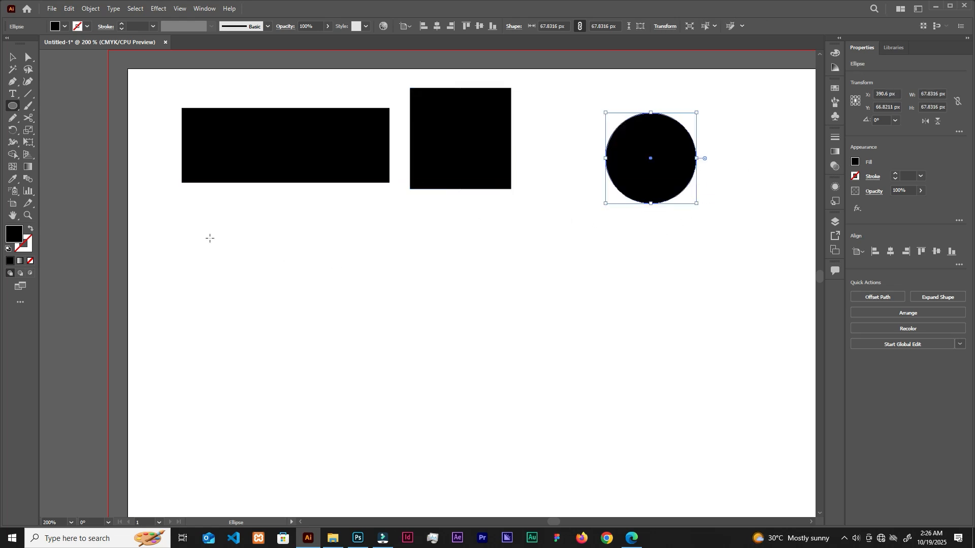
drag(504, 248, 560, 281)
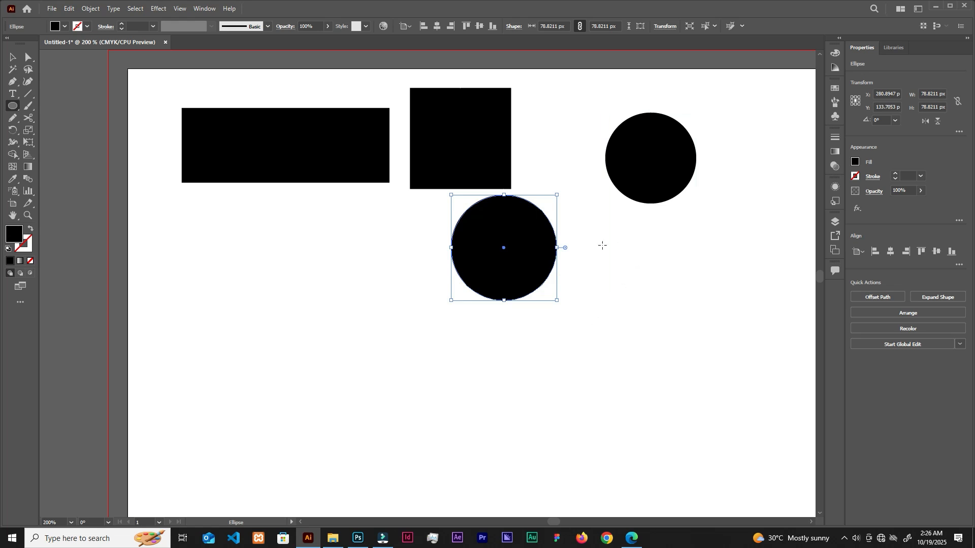
drag(601, 245, 774, 293)
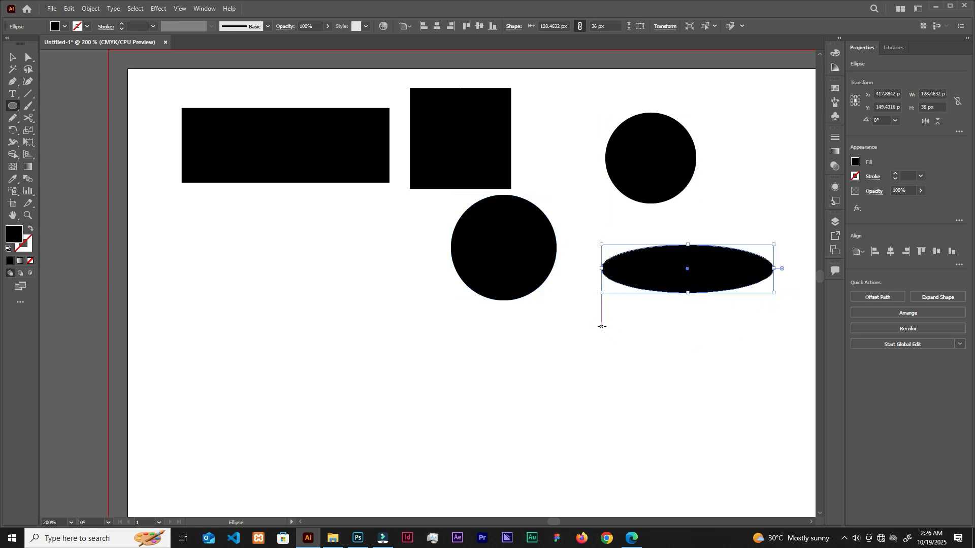
Draw a rounded rectangle about 155 × 54 px directly below the first rectangle.
key(v)
key(space)
drag(576, 261, 620, 220)
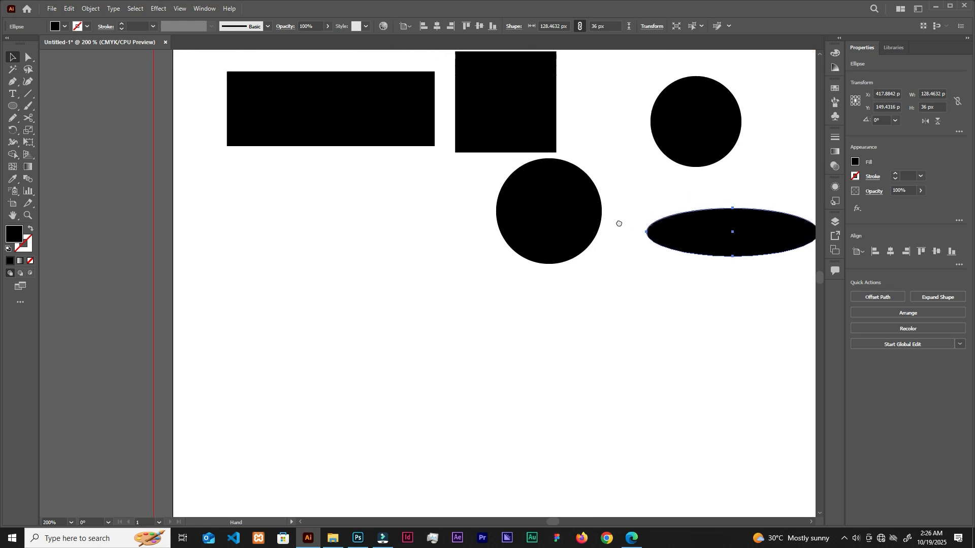
click(28, 131)
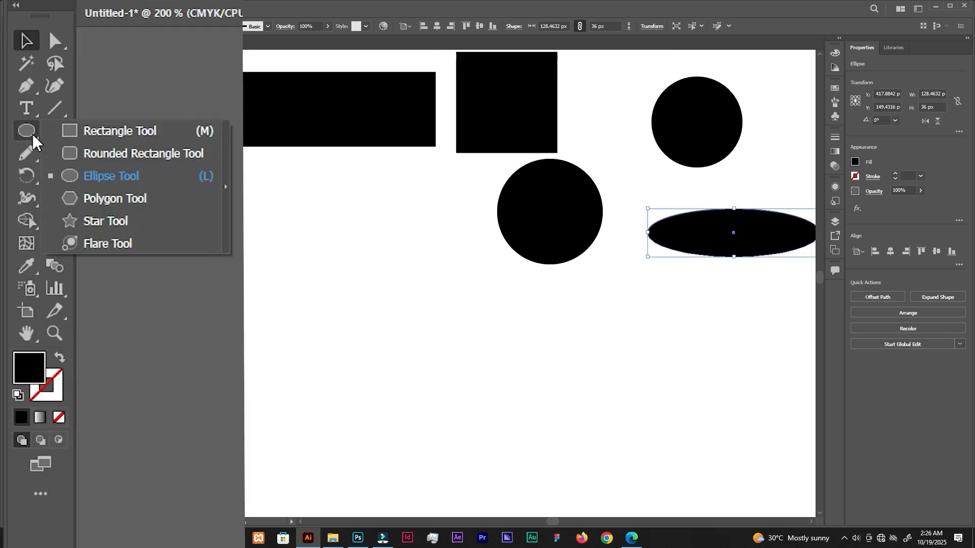
click(76, 152)
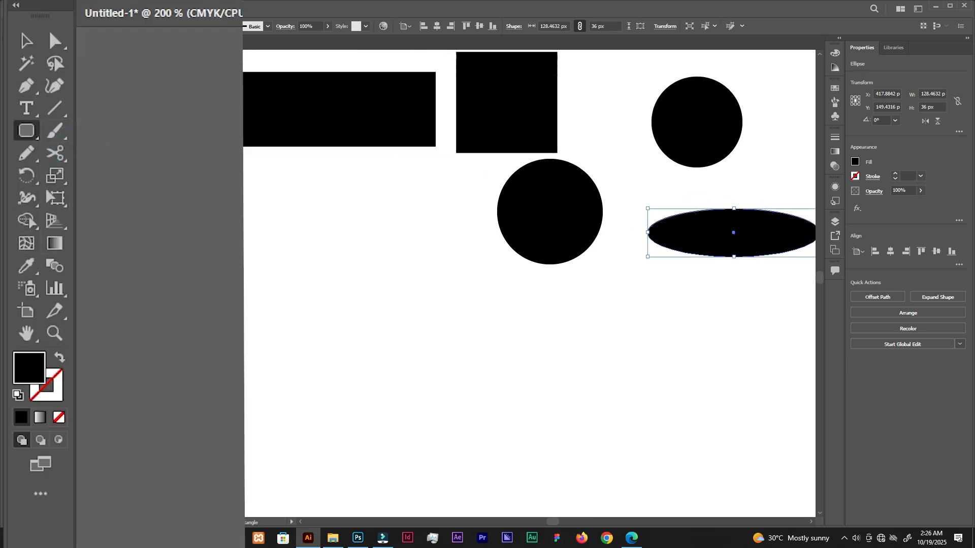
drag(228, 173, 435, 245)
Examine the rounded rectangle's corners up close and compare them with the plain rectangle above.
scroll(419, 175, up, 6)
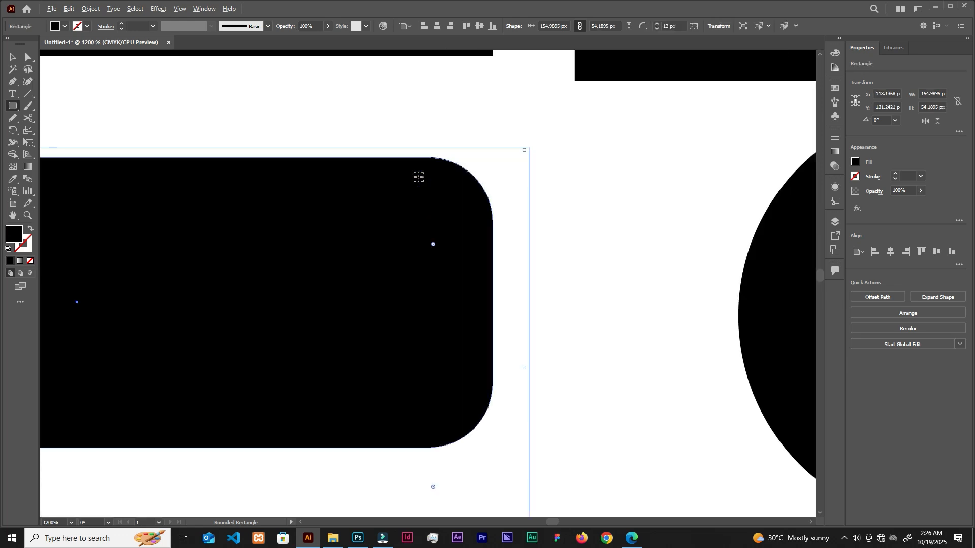
scroll(439, 175, down, 8)
scroll(345, 185, up, 3)
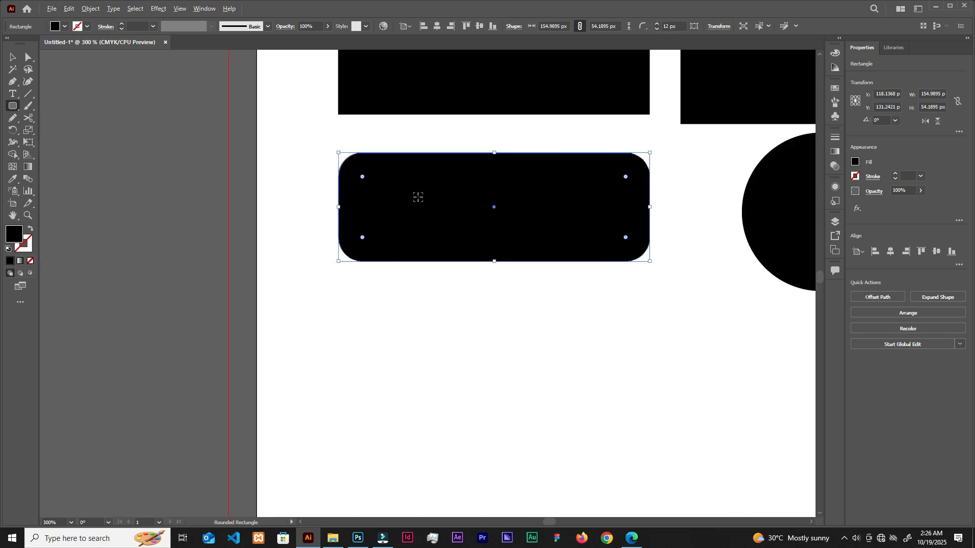
scroll(413, 196, down, 1)
scroll(492, 189, up, 2)
scroll(549, 218, right, 5)
scroll(549, 218, up, 1)
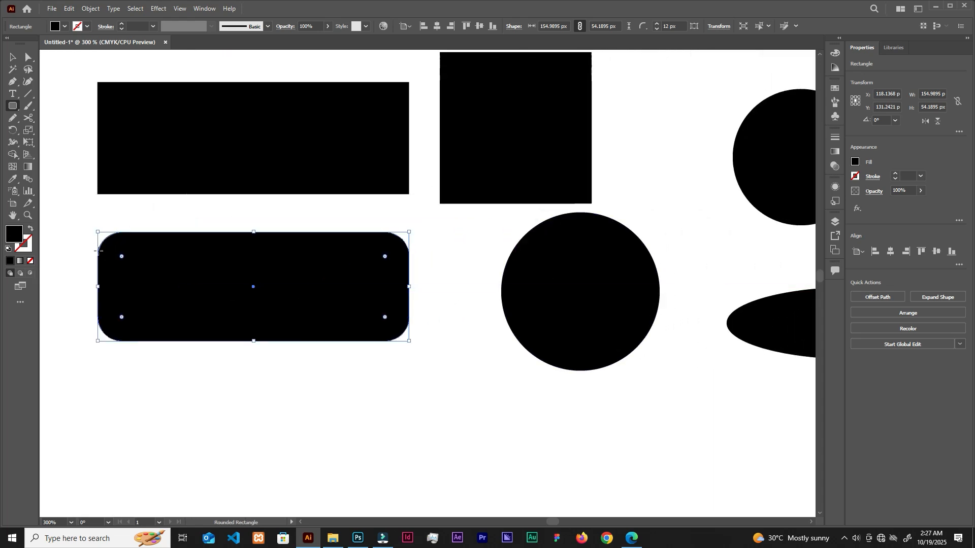
drag(170, 214, 276, 122)
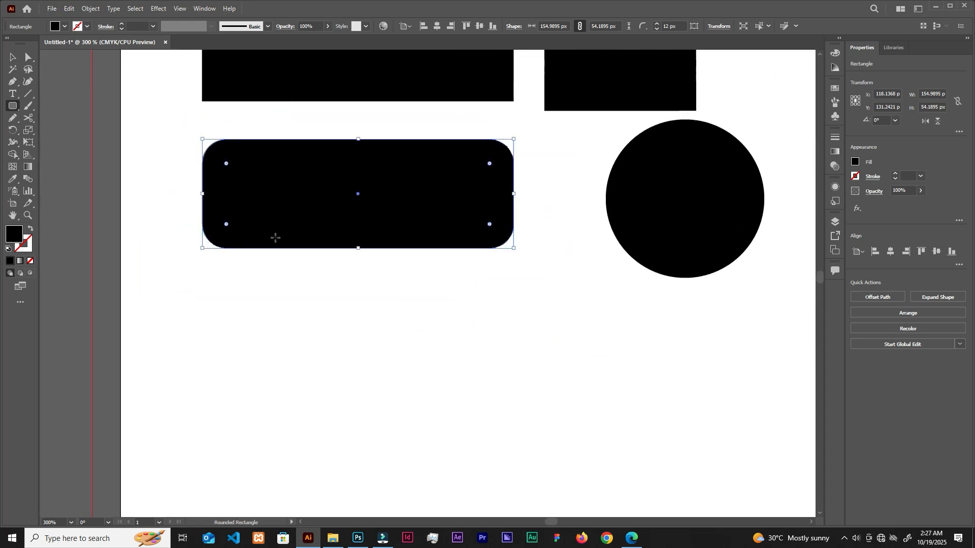
Draw a hexagon about 117 × 102 px with the Polygon tool and place it below the rounded rectangle.
click(15, 105)
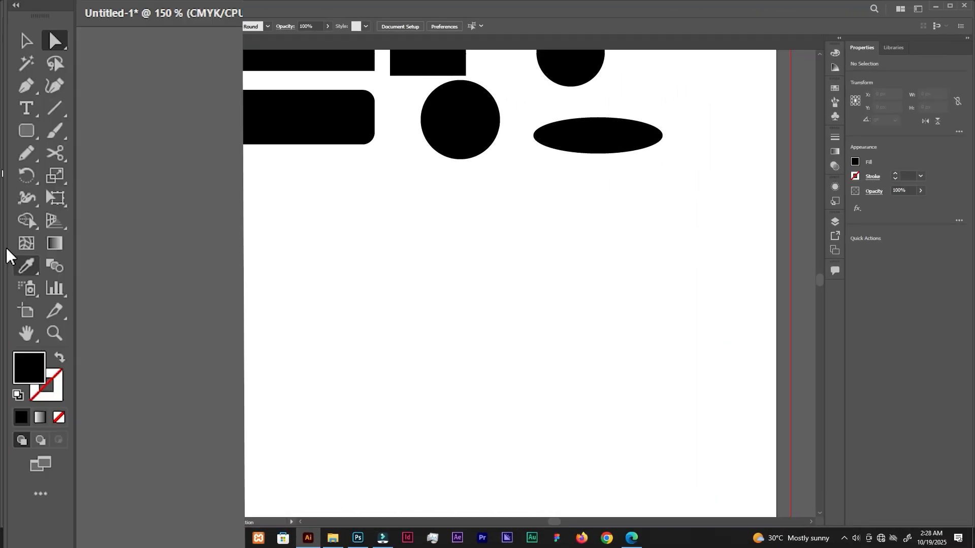
click(26, 131)
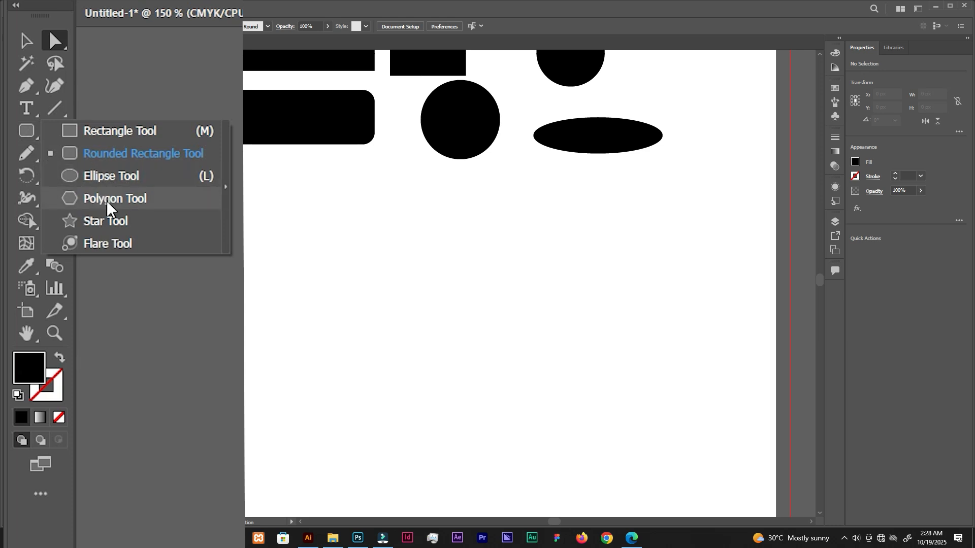
click(31, 132)
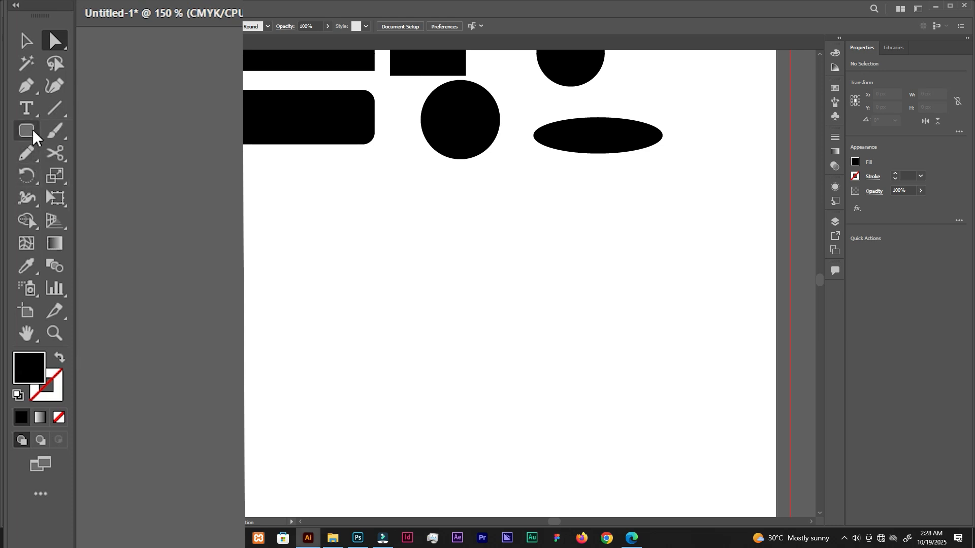
click(39, 132)
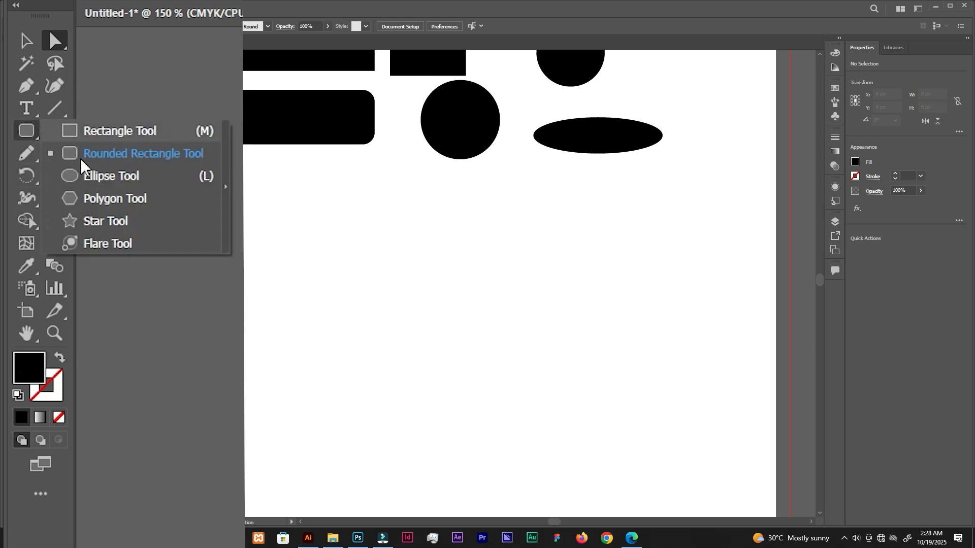
click(120, 203)
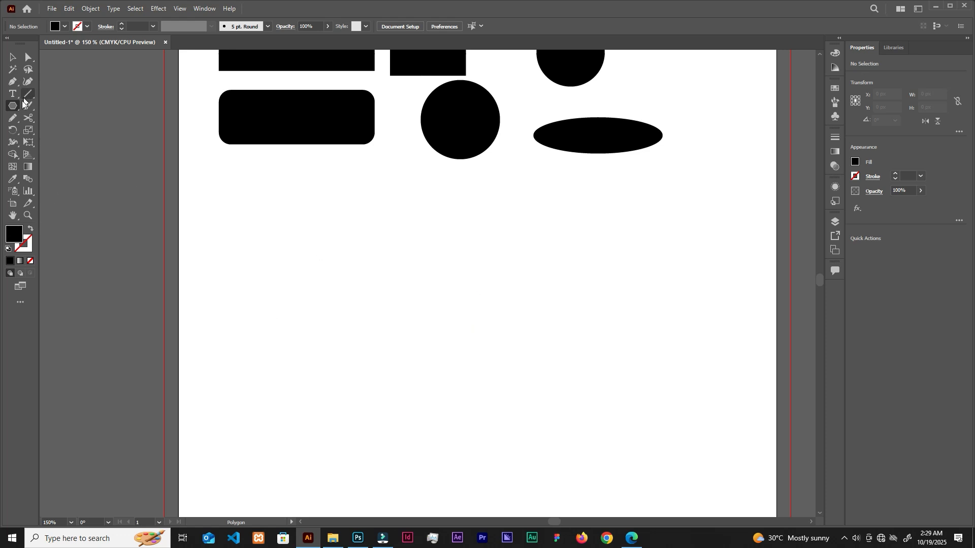
drag(412, 245, 471, 254)
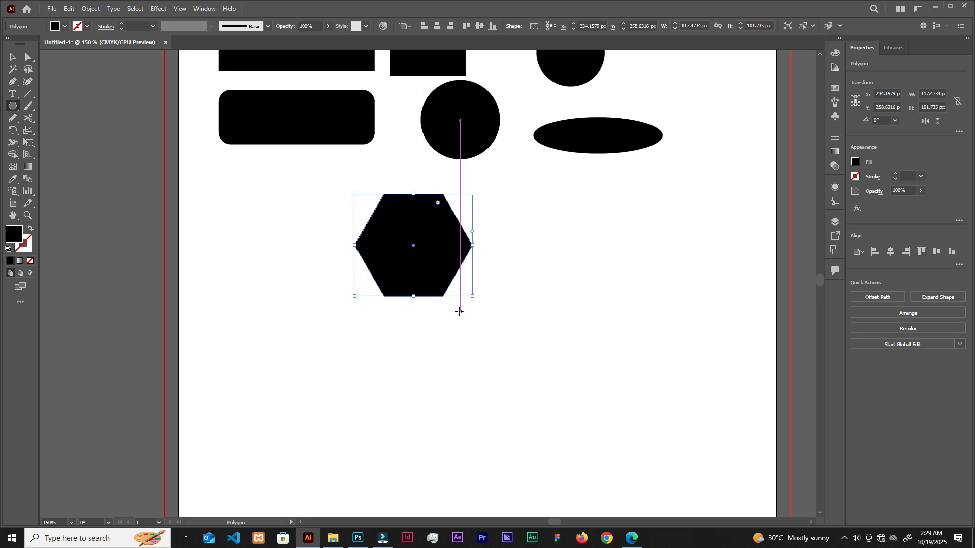
key(v)
drag(438, 260, 366, 285)
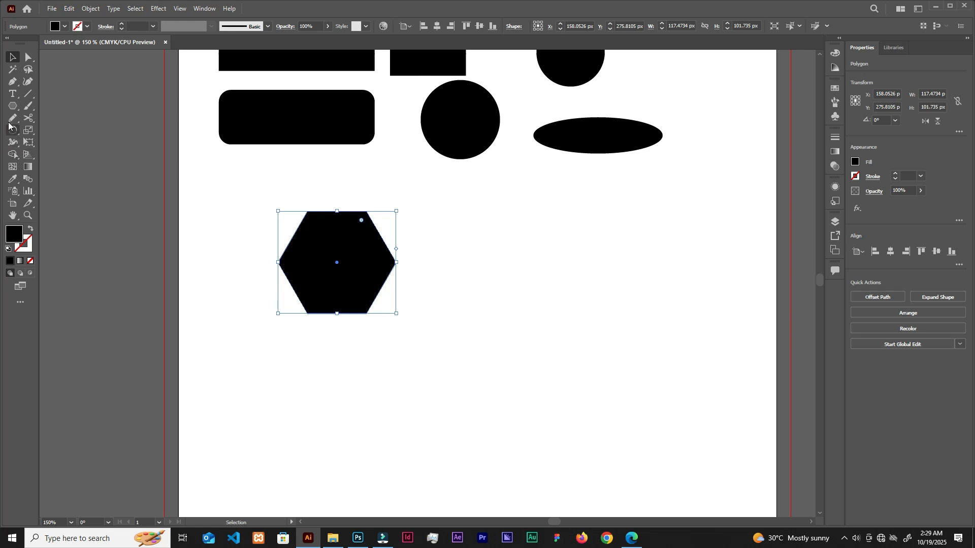
Create a triangle beside the hexagon as a polygon with 3 sides and a radius of 58.7367 px.
click(13, 106)
click(65, 144)
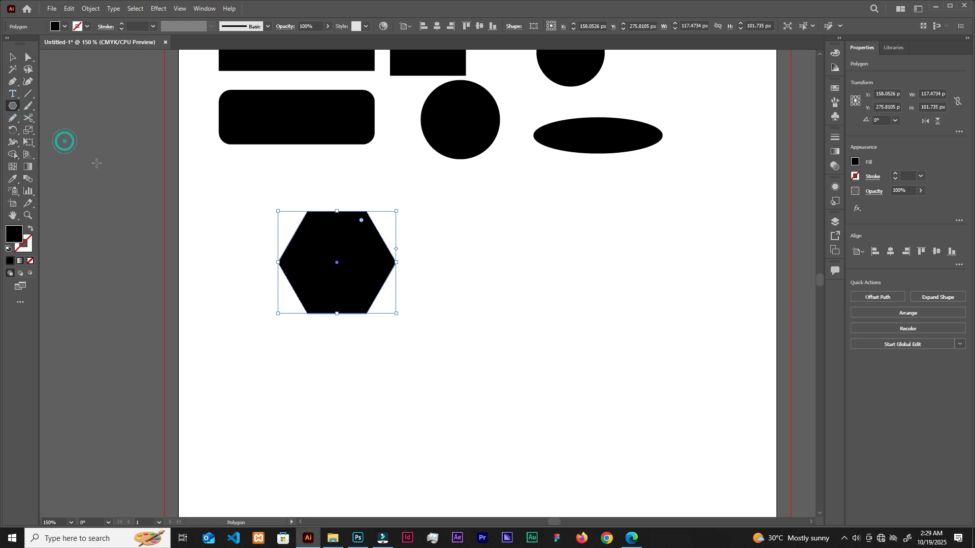
click(525, 248)
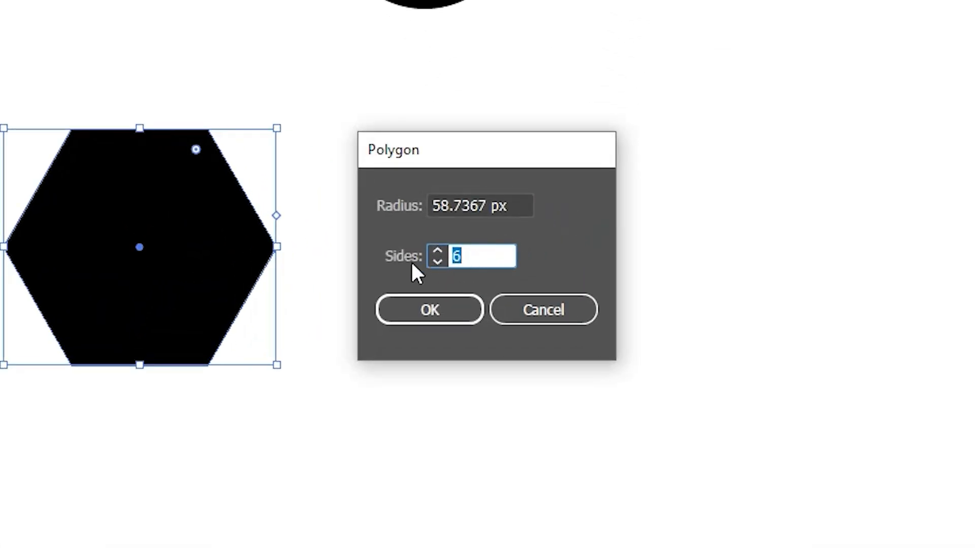
click(435, 263)
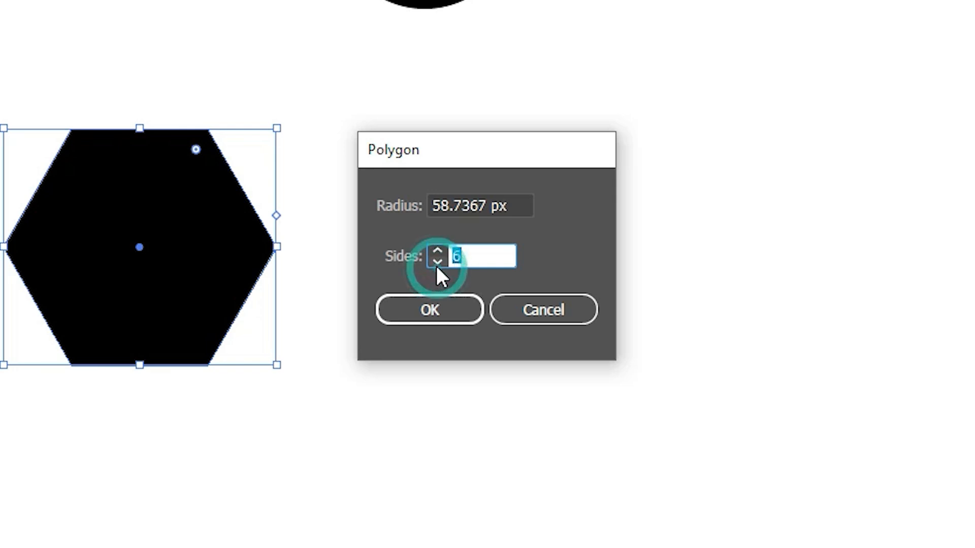
click(437, 262)
click(437, 261)
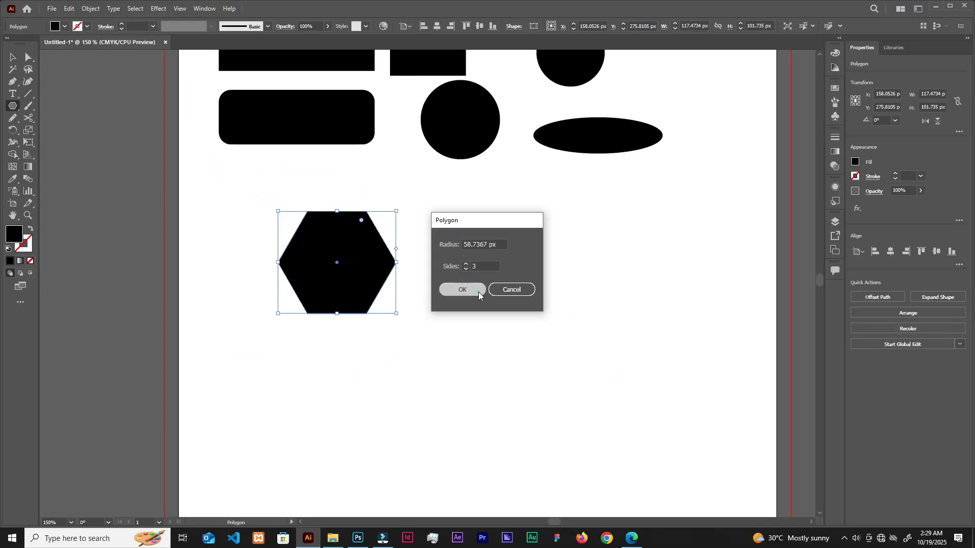
click(475, 294)
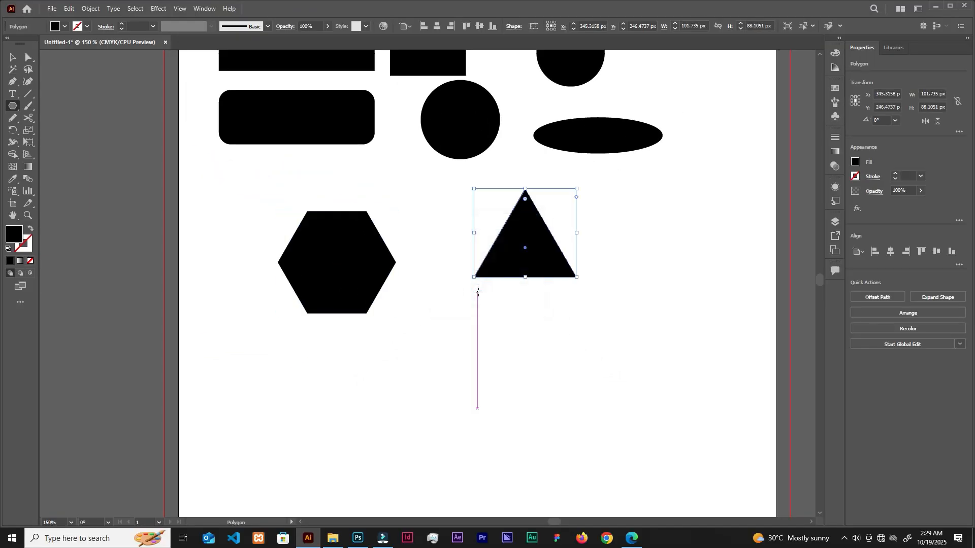
Create a square below the triangle as a polygon with 4 sides and a radius of 58.7367 px.
click(567, 330)
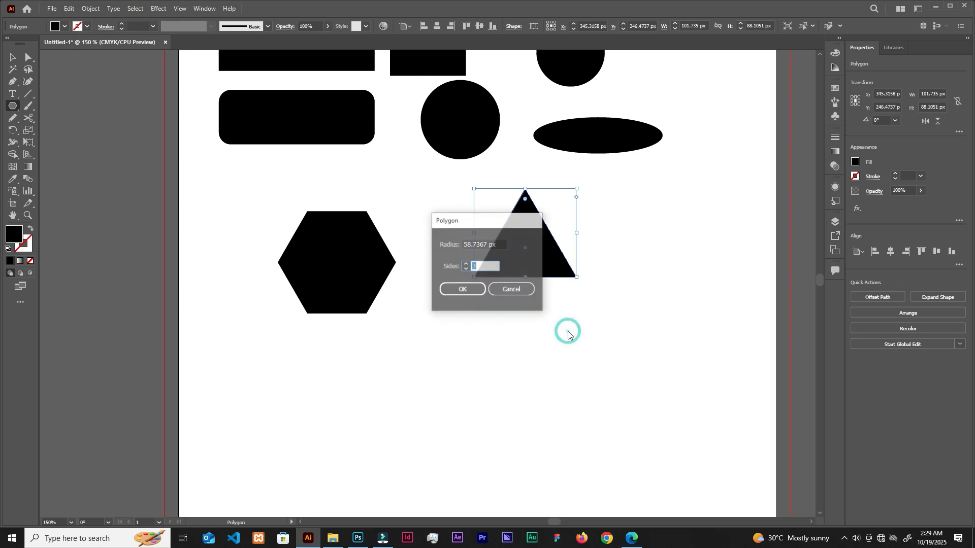
click(466, 263)
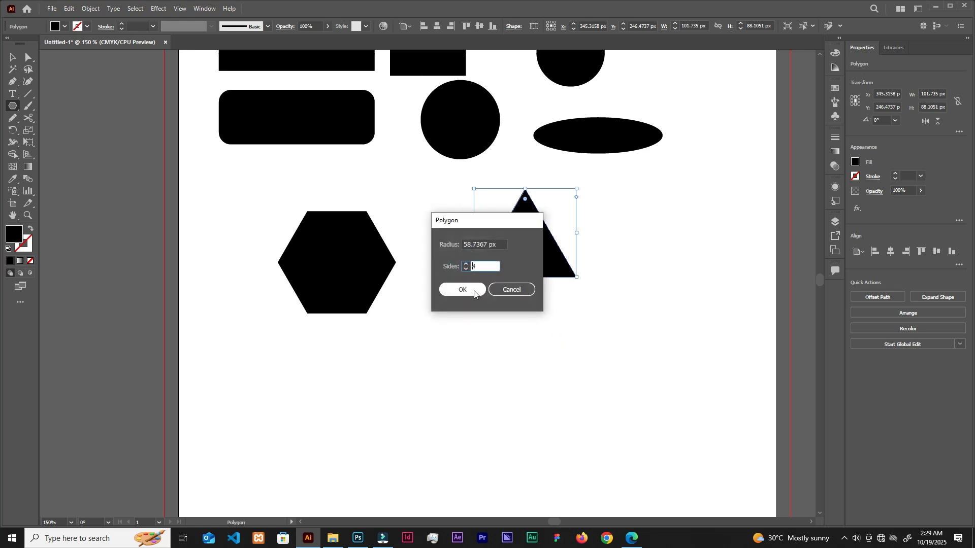
click(467, 290)
Create a polygon with 12 sides and a radius of 58.7367 px to the right of the triangle.
click(649, 244)
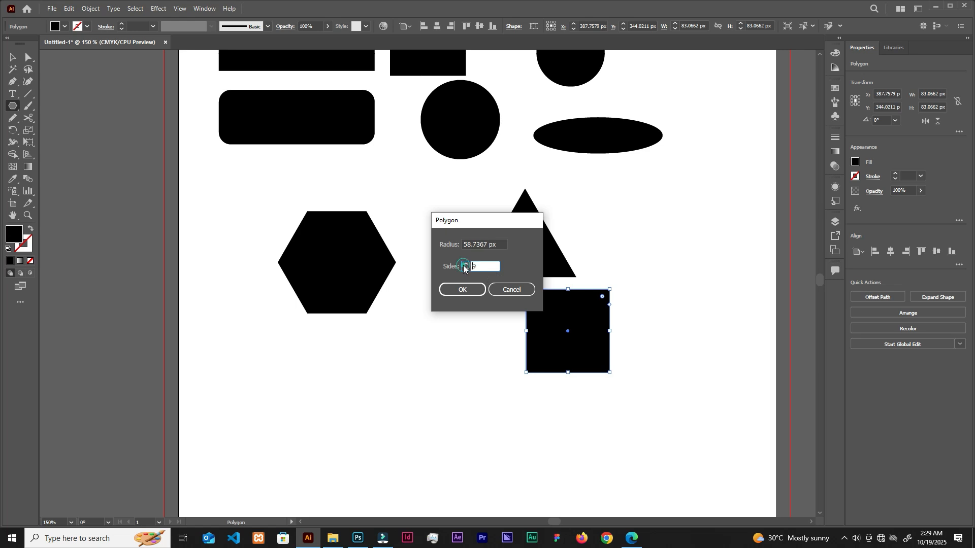
text(12)
click(467, 291)
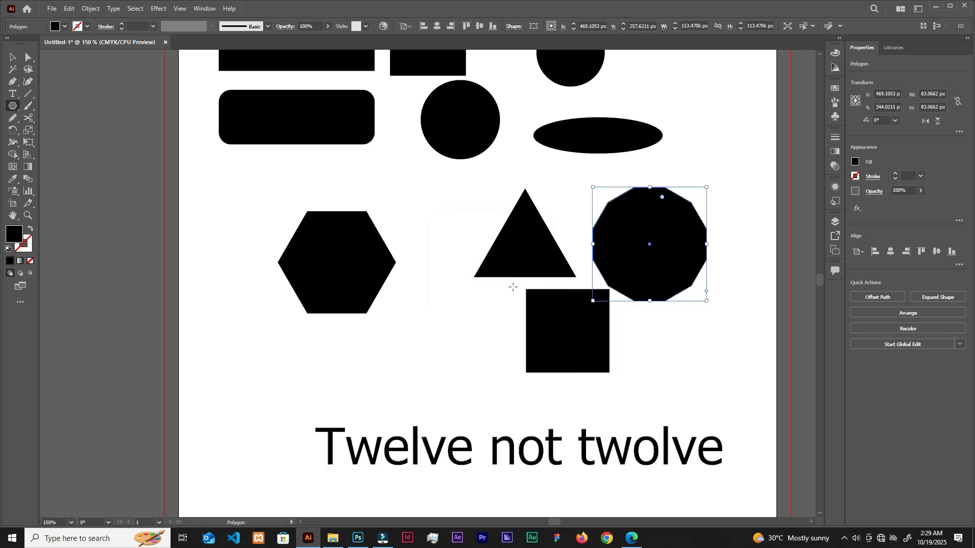
Move the twelve-sided polygon into the empty area below the hexagon and the four-sided polygon.
key(v)
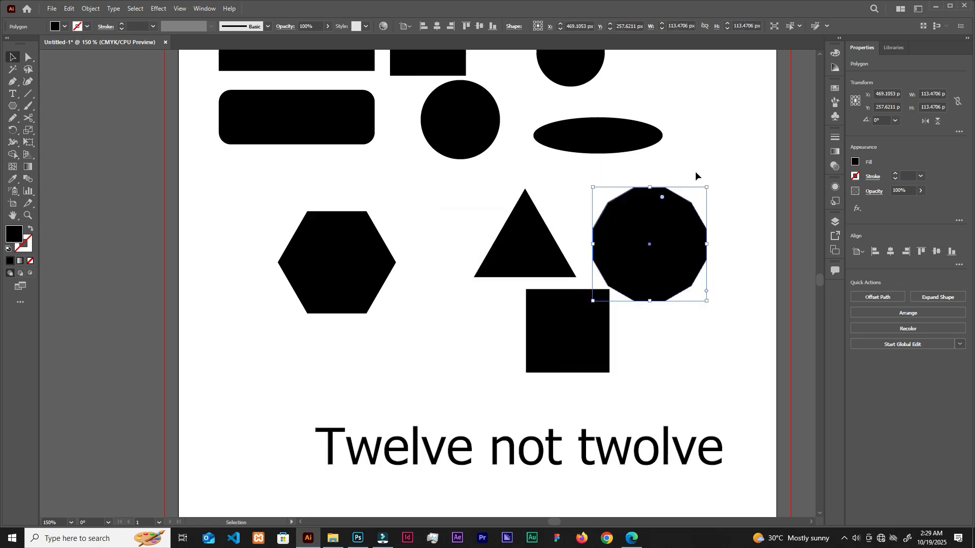
drag(645, 294, 676, 272)
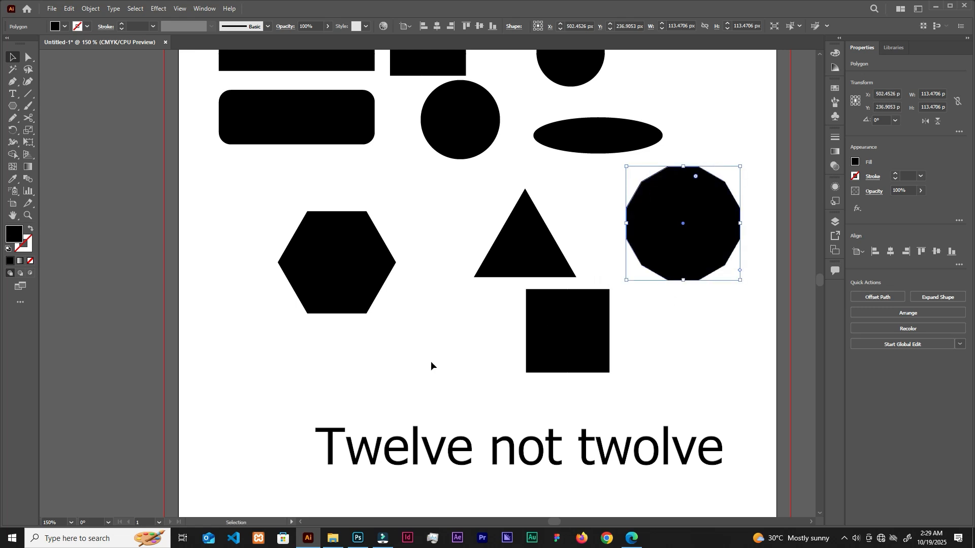
scroll(446, 285, down, 3)
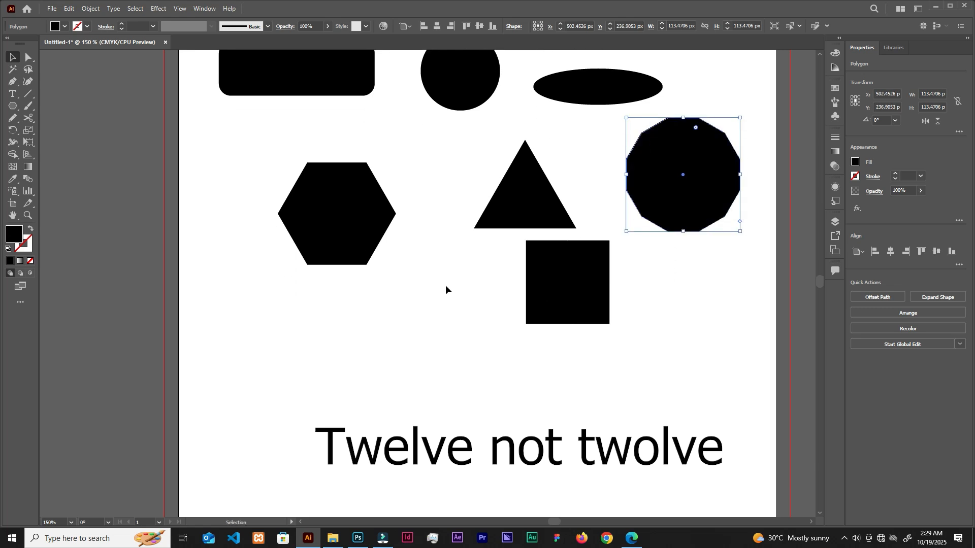
scroll(446, 289, down, 1)
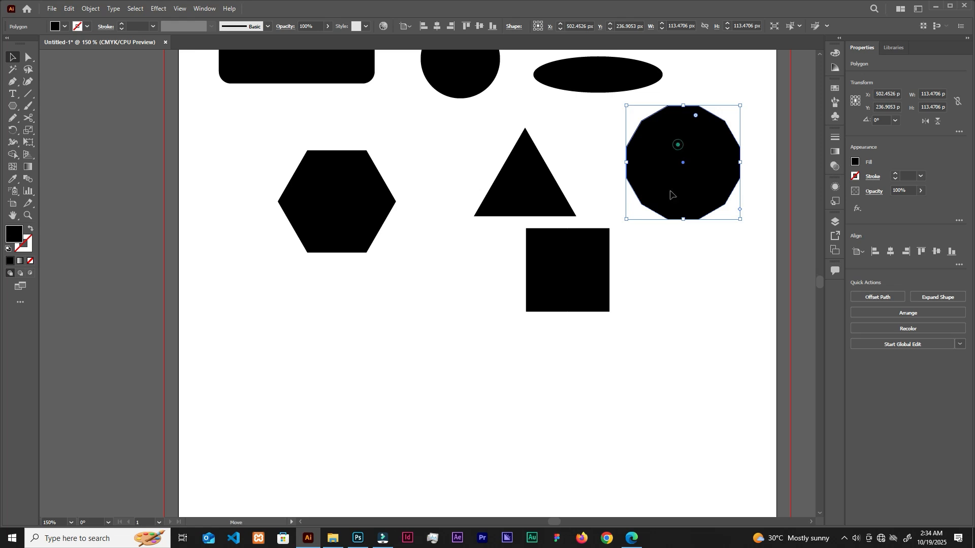
drag(679, 148, 471, 385)
scroll(537, 260, down, 7)
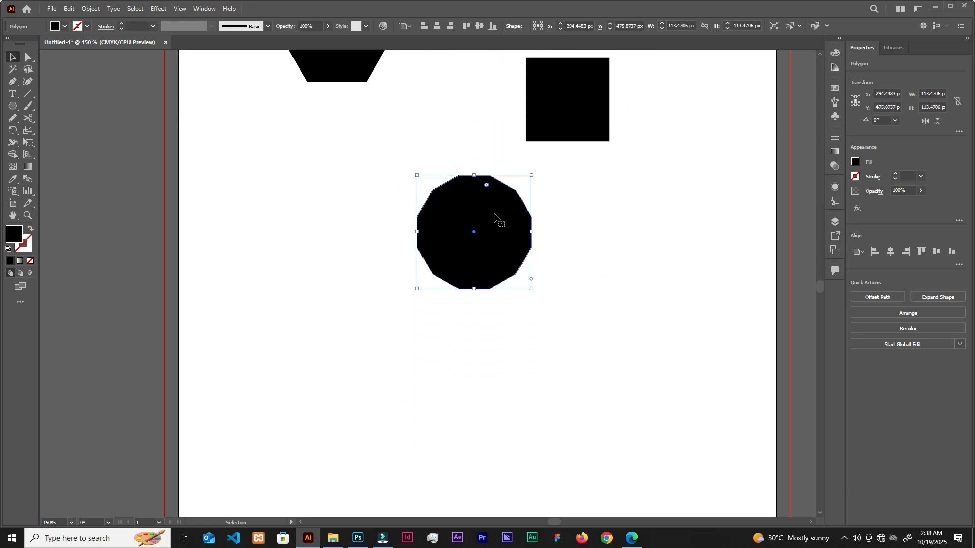
Delete the twelve-sided polygon and start drawing a new polygon about 161 px wide in its place.
key(Delete)
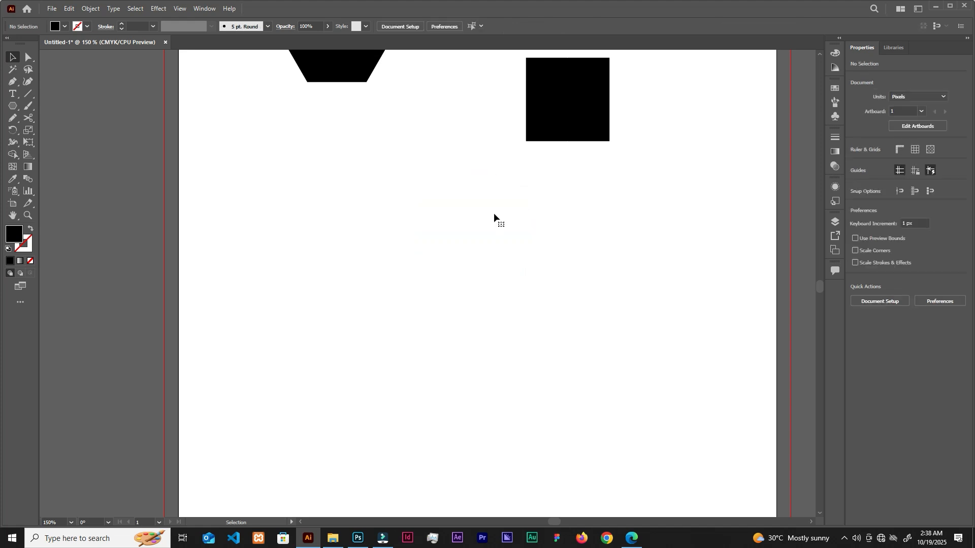
click(13, 105)
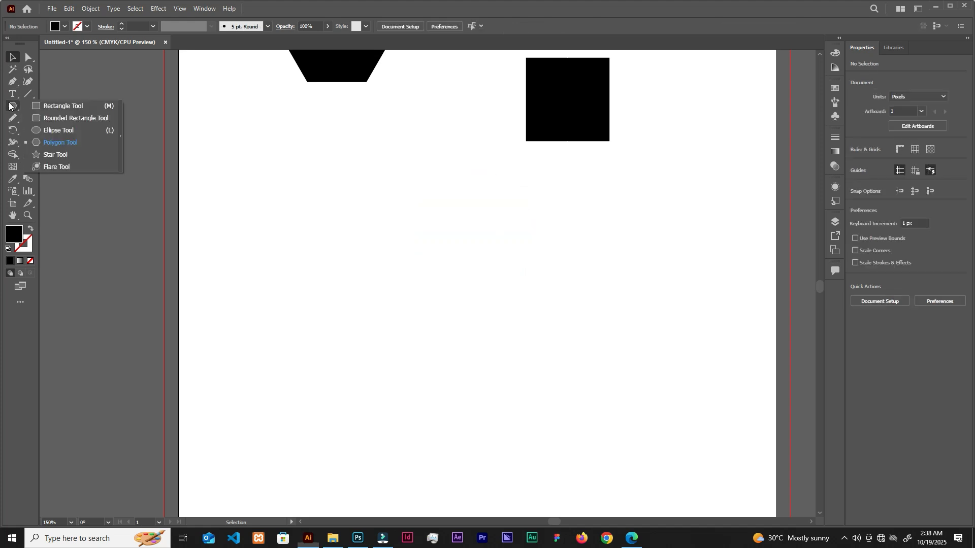
click(48, 143)
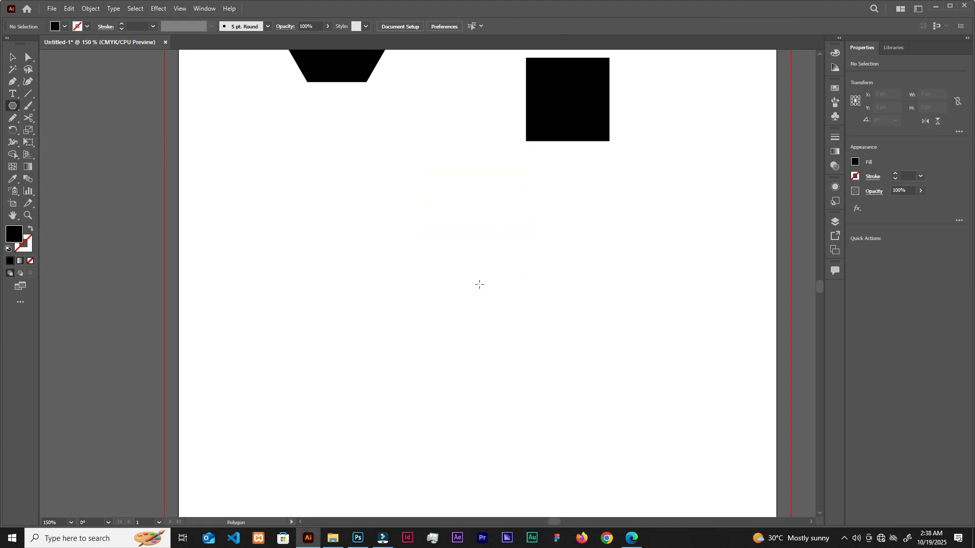
drag(427, 252, 489, 300)
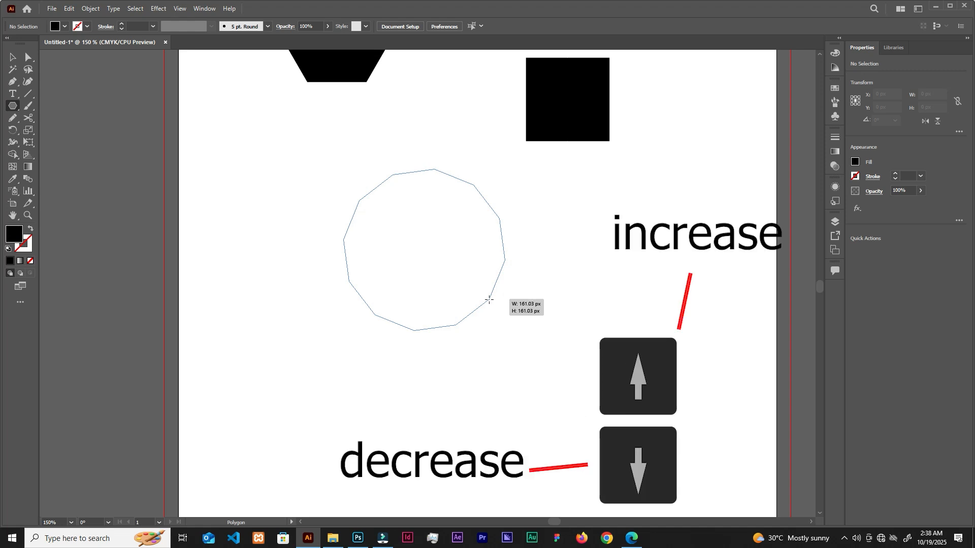
Reduce the side count of the polygon being drawn to 3 while holding its size.
key(Down)
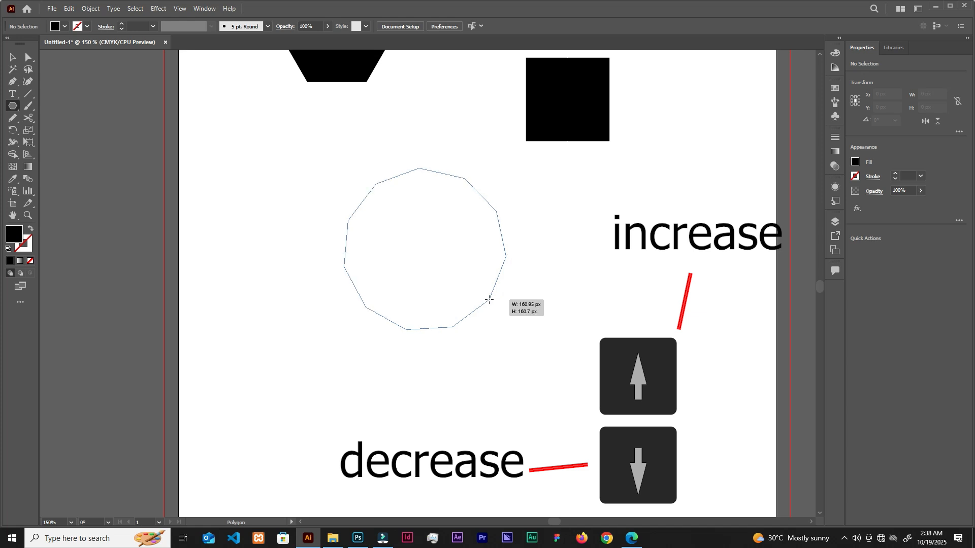
key(Down)
key(Down)
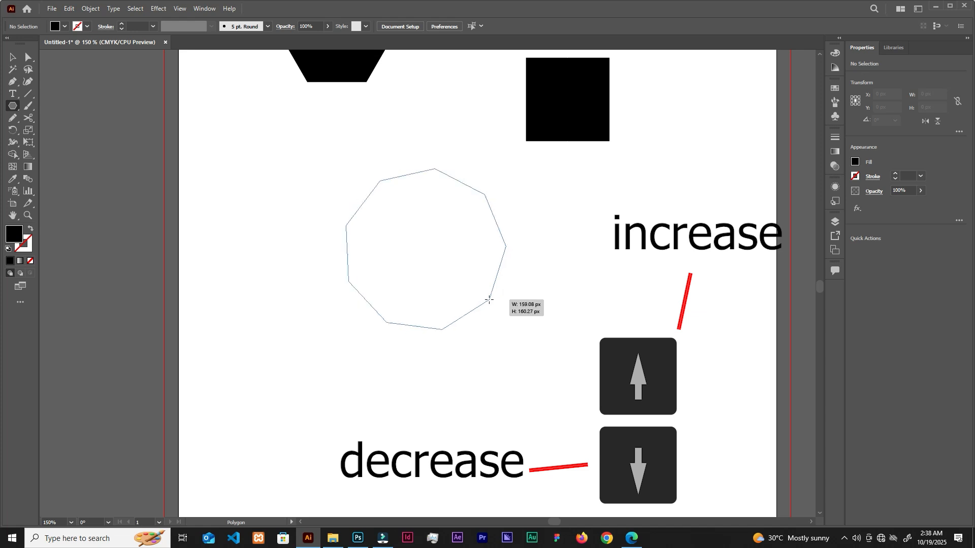
key(Down)
key(Down)
key(Down)
key(Down)
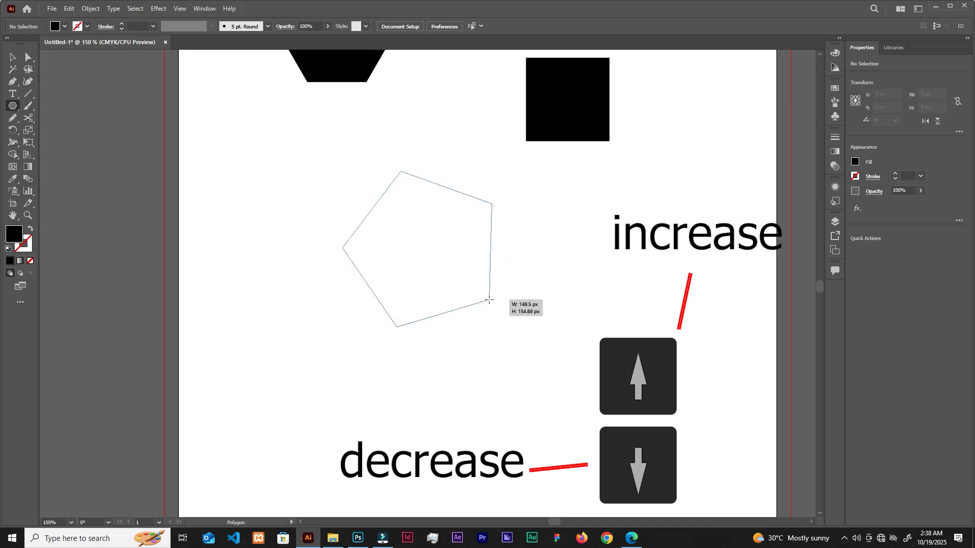
key(Down)
key(Down)
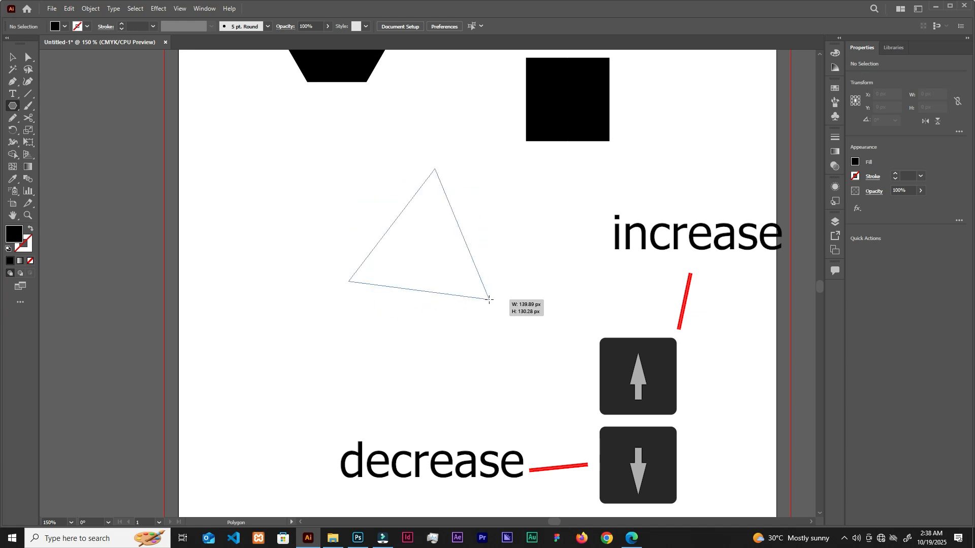
Increase the side count of the polygon being drawn until its outline approximates a circle.
key(Up)
key(Up)
key(Up)
key(Up)
key(Up)
key(Up)
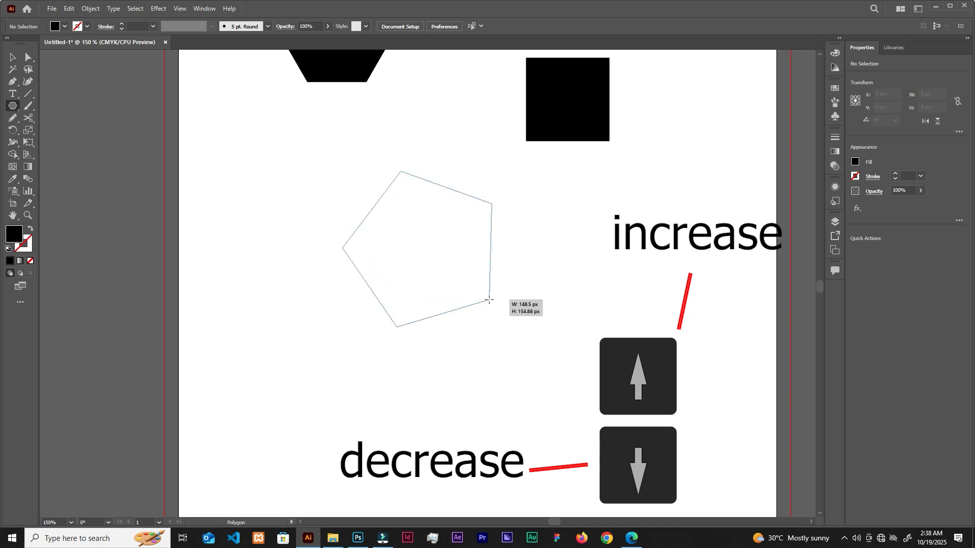
key(Up)
key(Up)
key(Up)
key(Up)
key(Up)
key(Up)
key(Up)
key(Up)
key(Up)
key(Up)
key(Up)
key(Up)
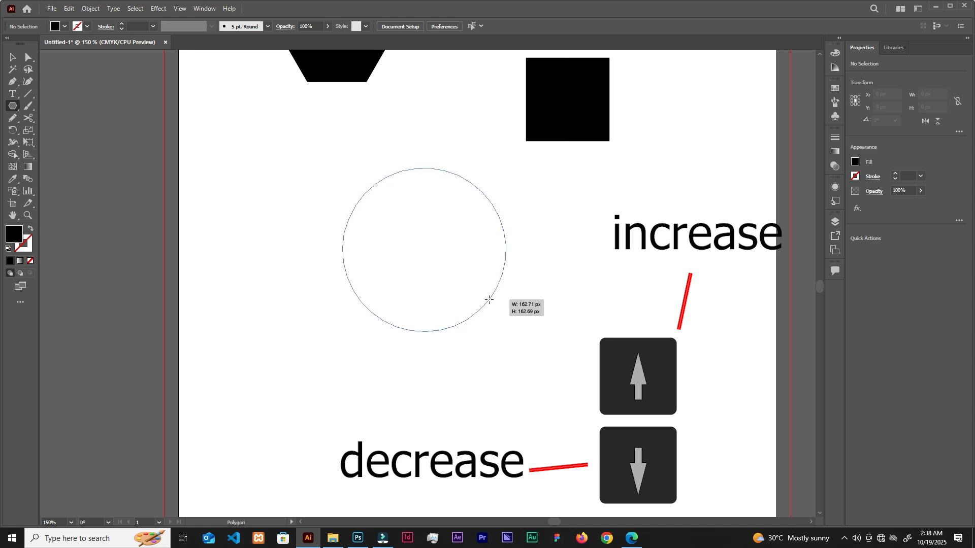
Reduce the polygon being drawn to 7 sides and finish it at about 159 by 156 px.
key(Down)
key(Down)
key(Down)
key(Down)
key(Down)
key(Down)
key(Down)
key(Down)
key(Down)
key(Down)
key(Down)
key(Down)
key(Down)
key(Down)
key(Down)
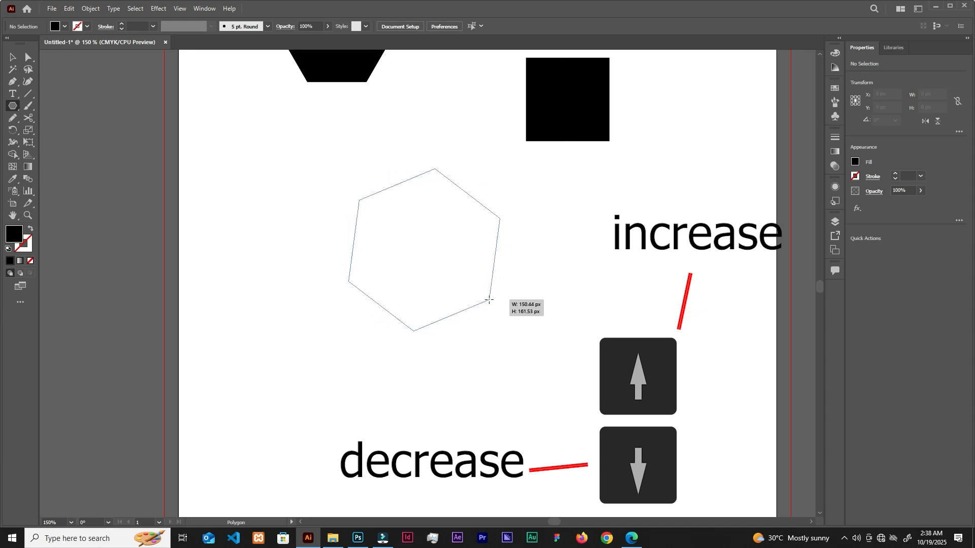
key(Up)
key(Down)
key(Down)
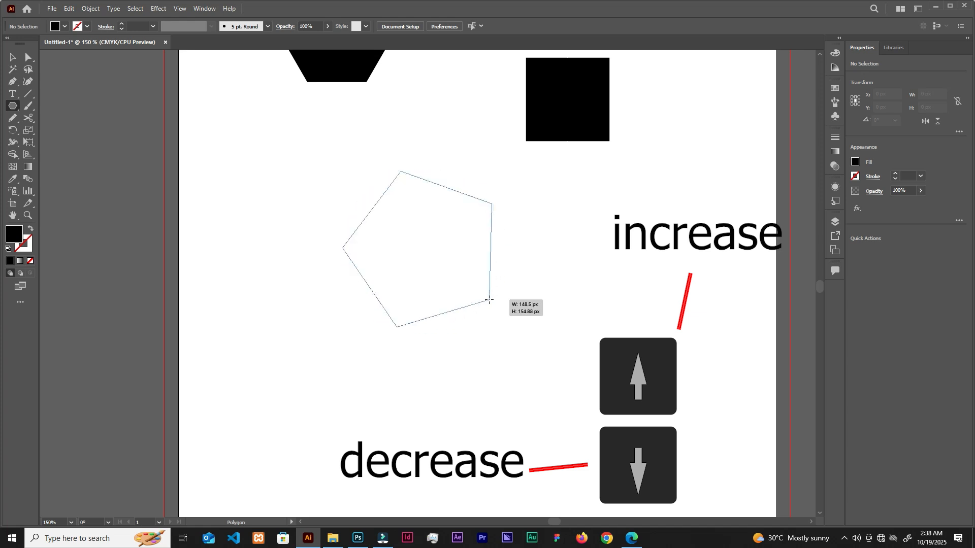
key(Up)
key(Up)
drag(489, 300, 489, 300)
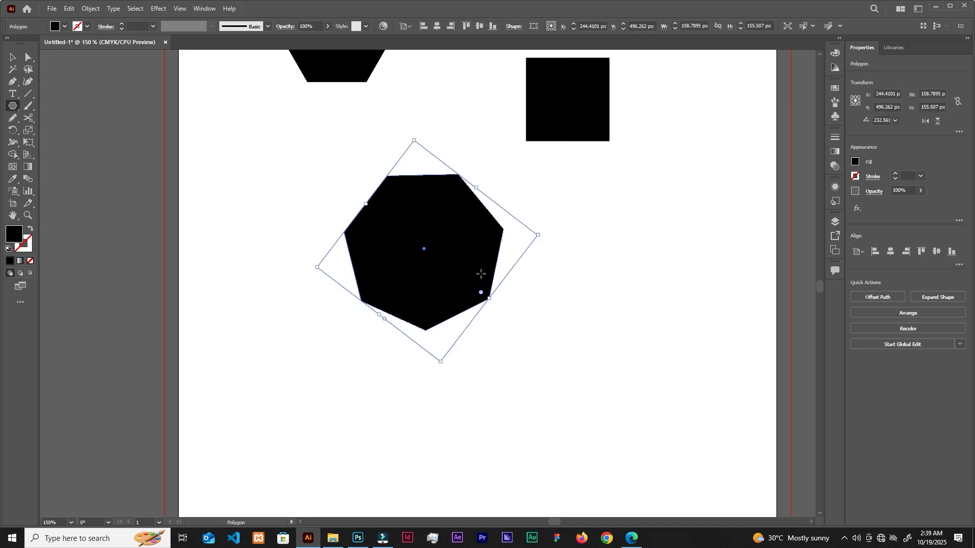
Move the seven-sided polygon to beneath the square and rotate it about 56° counterclockwise.
key(v)
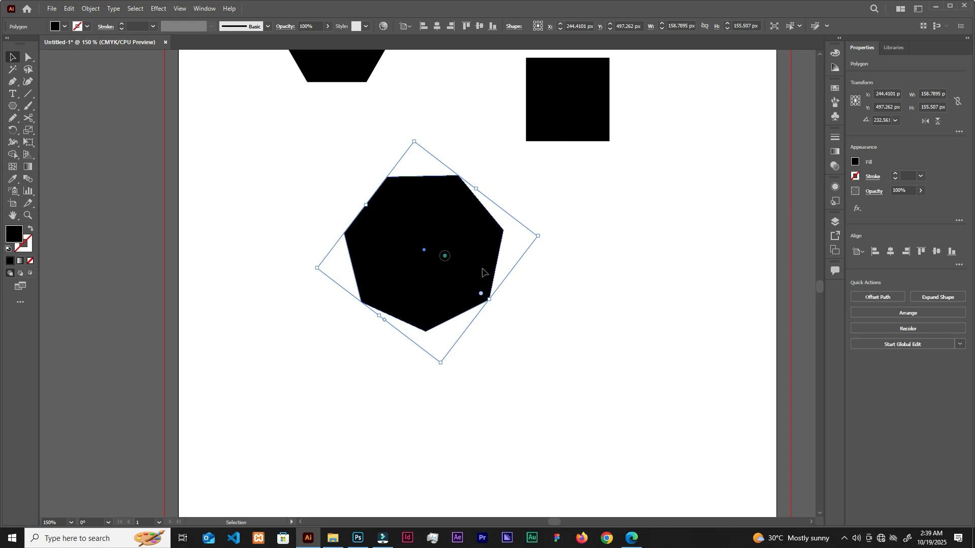
drag(445, 260, 532, 274)
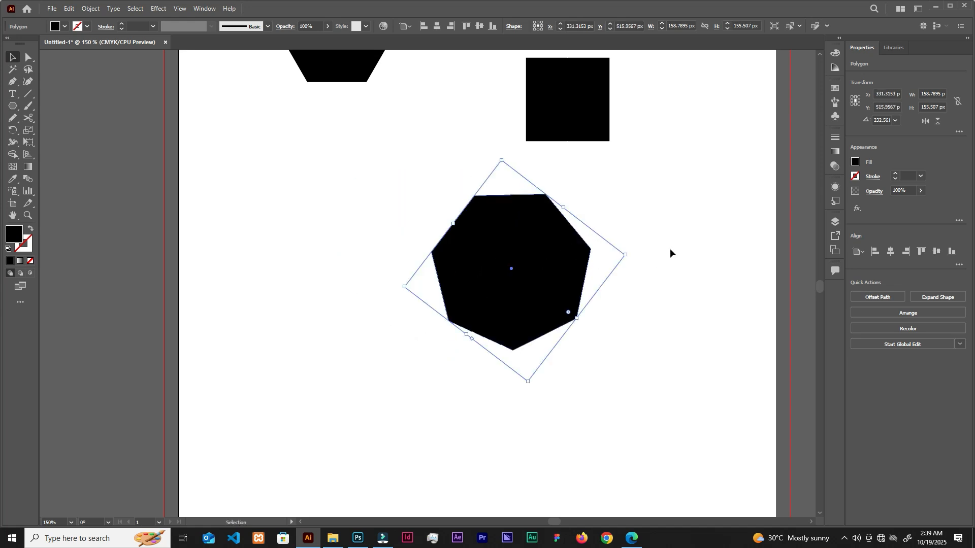
drag(629, 253, 569, 167)
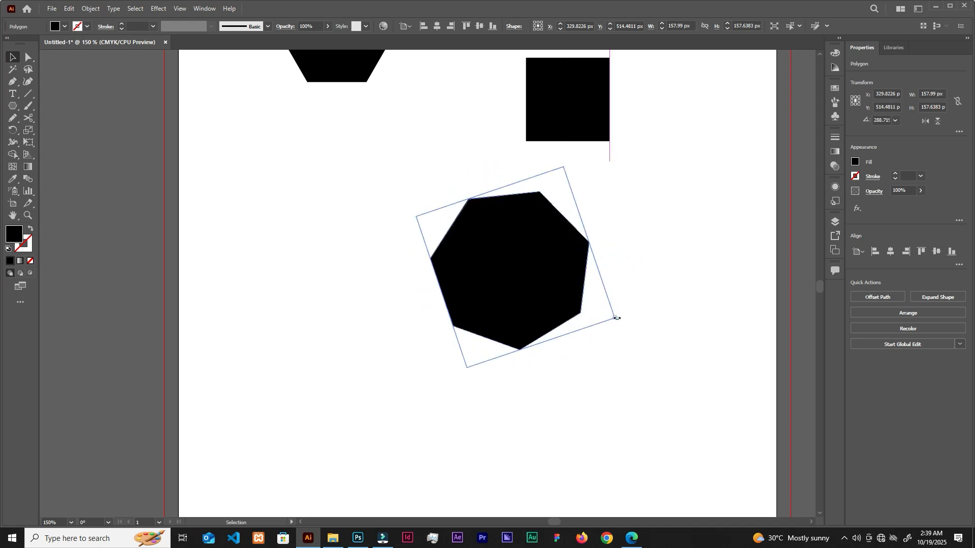
Scale the seven-sided polygon down to about 155 px wide and place it just below the hexagon.
mouse_move(616, 318)
mouse_down()
mouse_move(638, 338)
mouse_move(601, 310)
mouse_move(637, 340)
mouse_move(614, 317)
mouse_up()
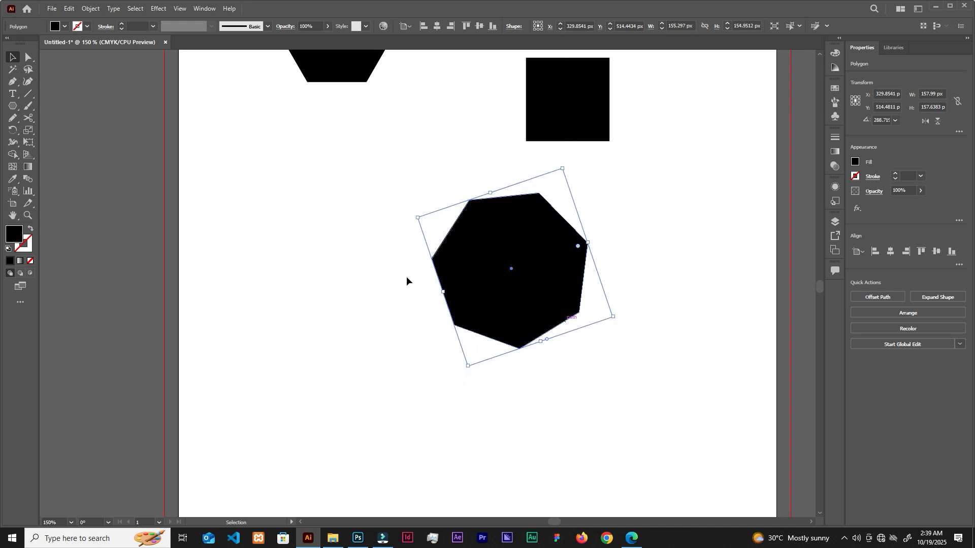
click(386, 263)
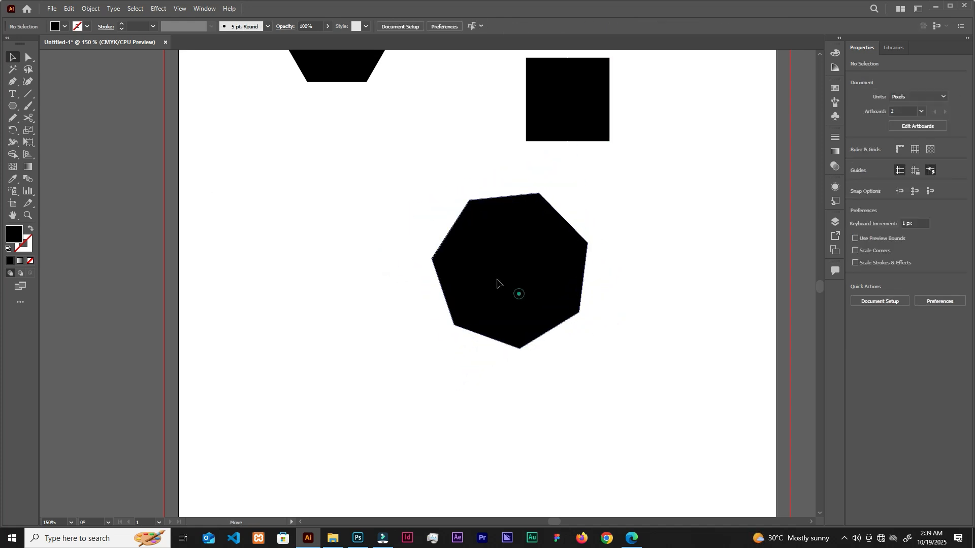
drag(518, 291, 343, 212)
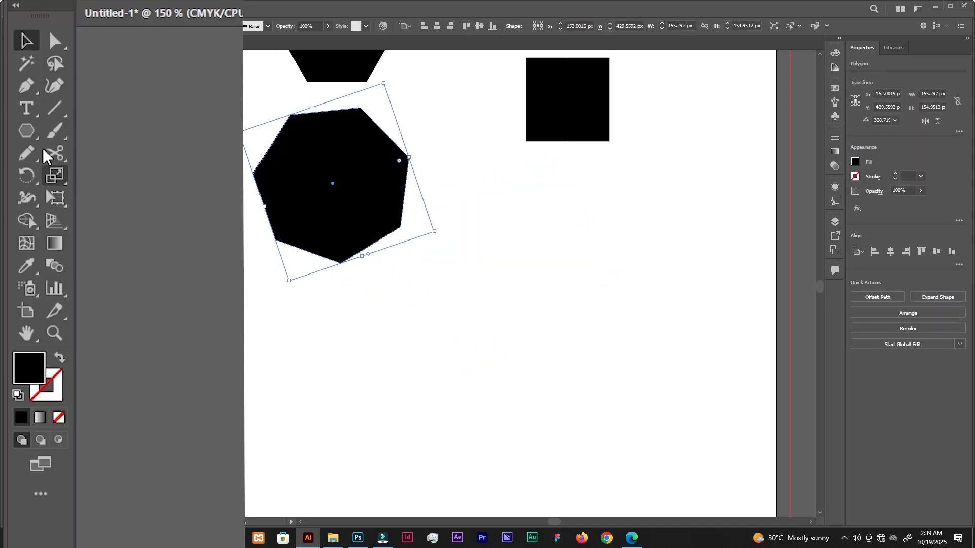
Create a star with radius 1 of 25 px, radius 2 of 50 px and 5 points in the empty area below the square.
click(12, 105)
click(95, 222)
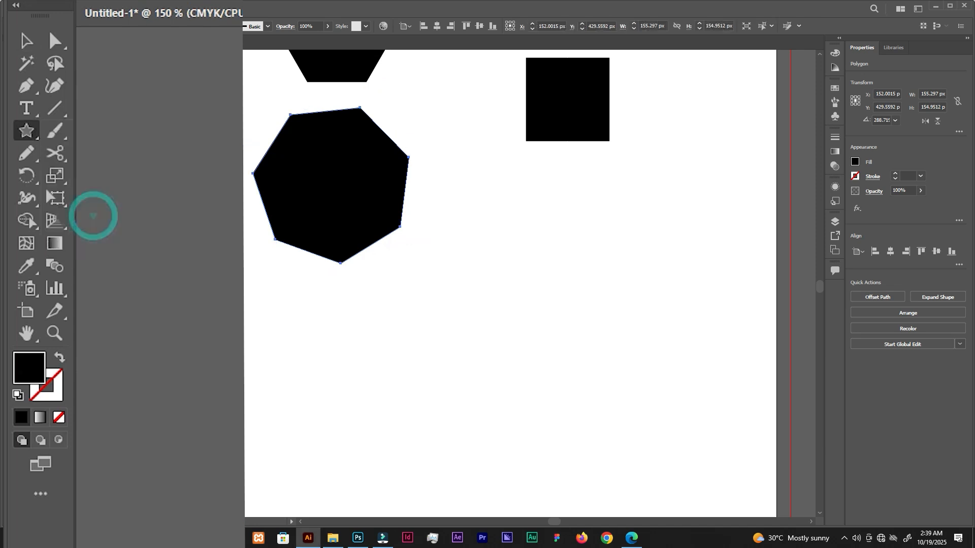
scroll(577, 240, down, 3)
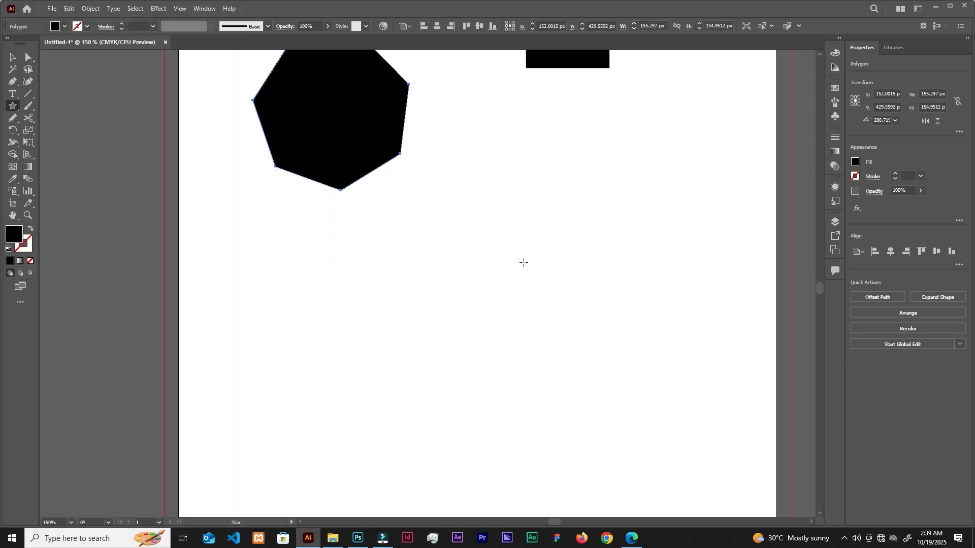
click(523, 262)
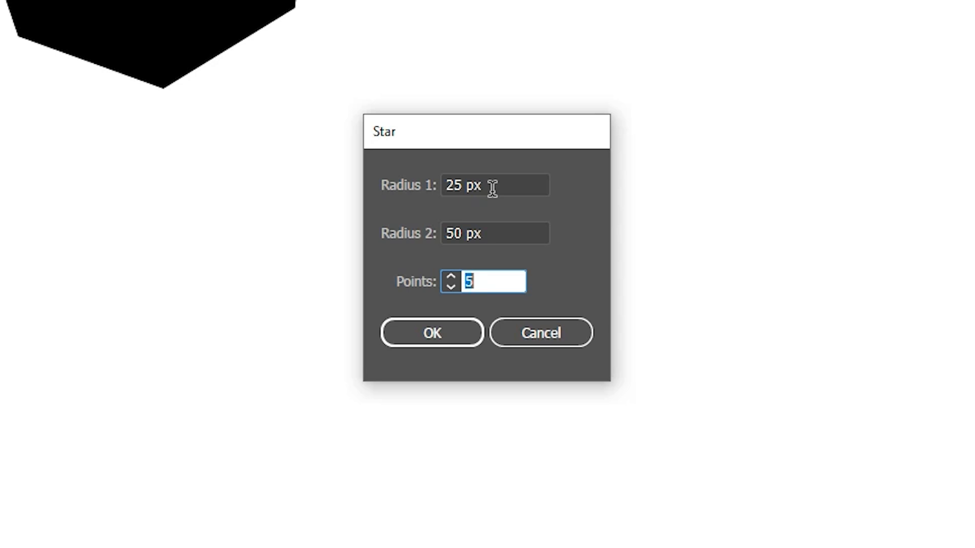
click(457, 330)
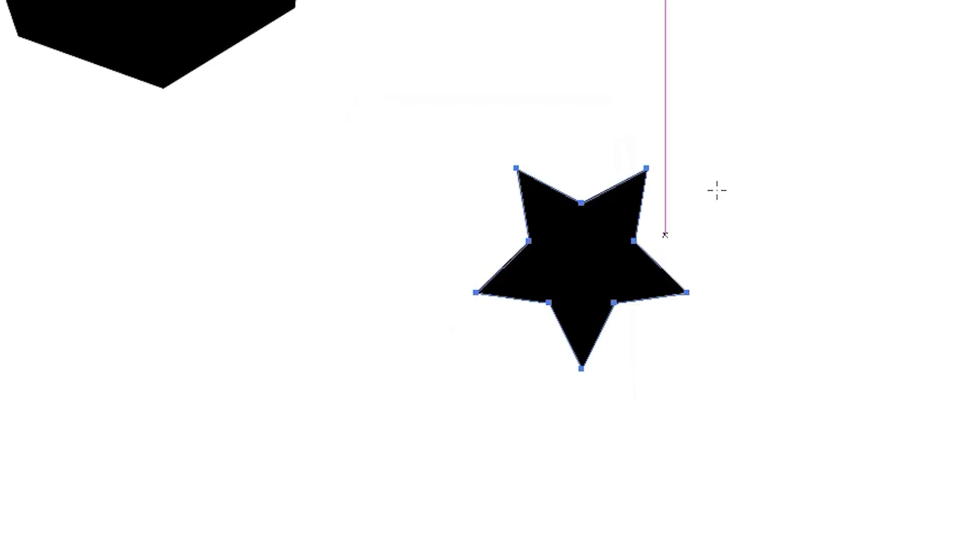
Create an 11-point star with radii of 25 px and 50 px to the upper right of the five-point star.
click(823, 177)
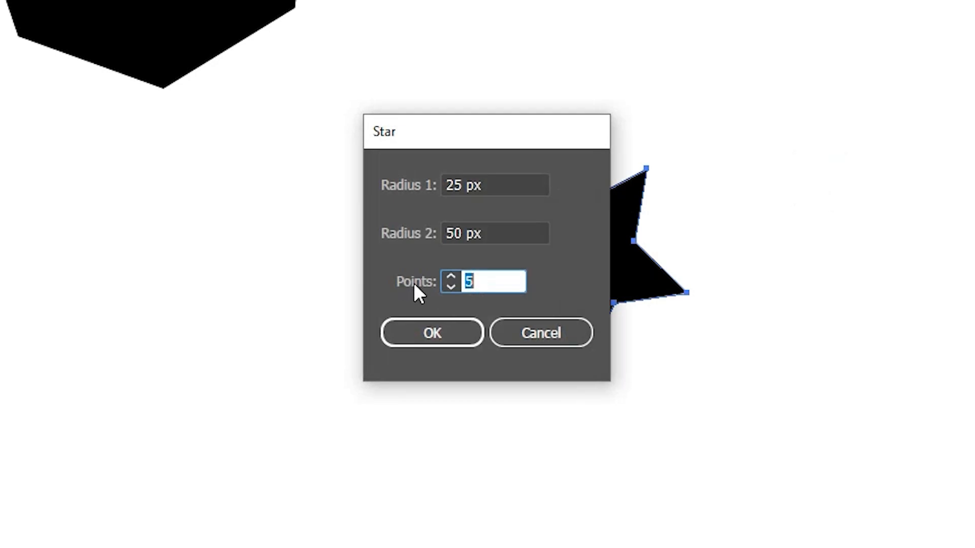
click(447, 277)
click(447, 277)
click(447, 277)
click(446, 327)
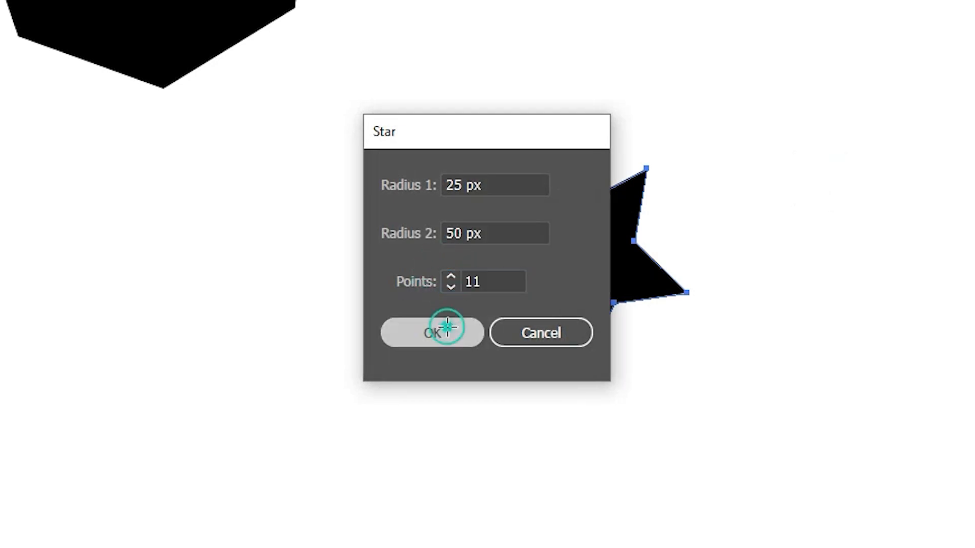
Create a 3-point star with radii of 25 px and 50 px below the seven-sided polygon.
click(146, 298)
click(457, 288)
click(450, 287)
click(450, 287)
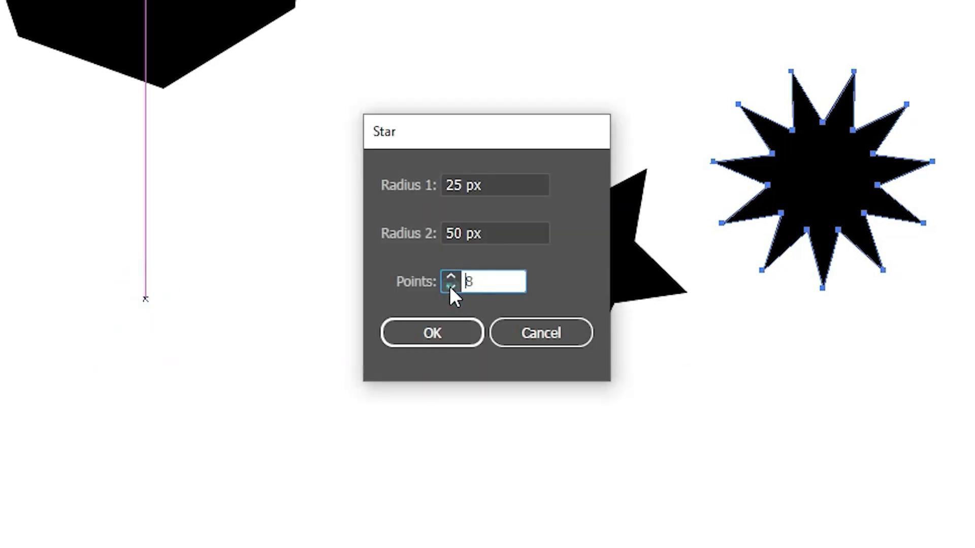
click(450, 287)
click(450, 287)
click(449, 288)
click(450, 288)
click(450, 288)
click(432, 336)
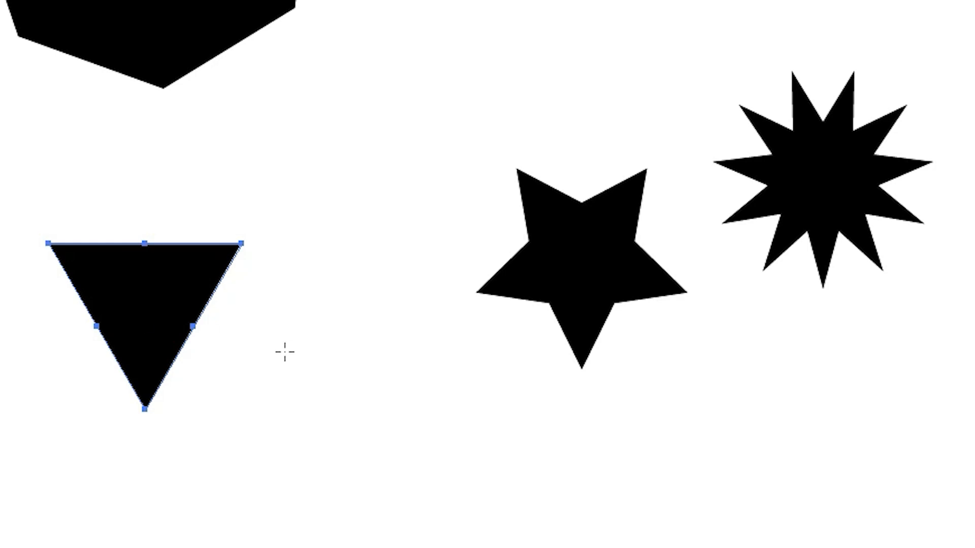
Try a 3-point star with radius 1 of 100 px and radius 2 of 50 px below the five-point star, and undo it.
scroll(472, 251, down, 2)
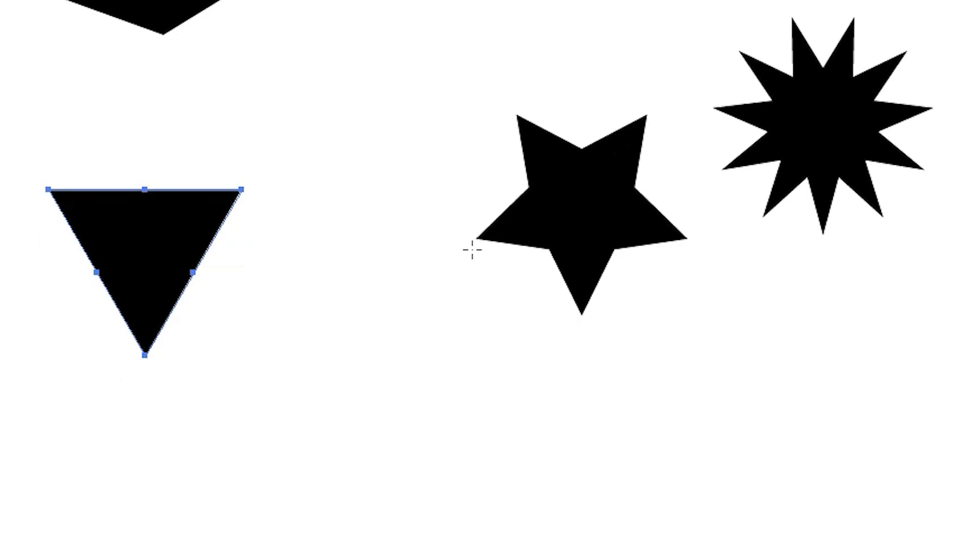
click(598, 379)
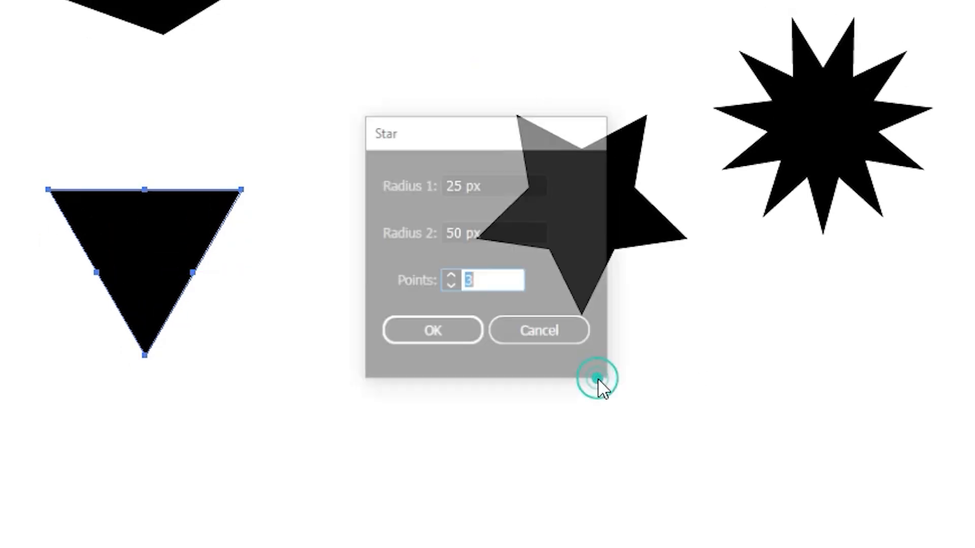
double_click(453, 185)
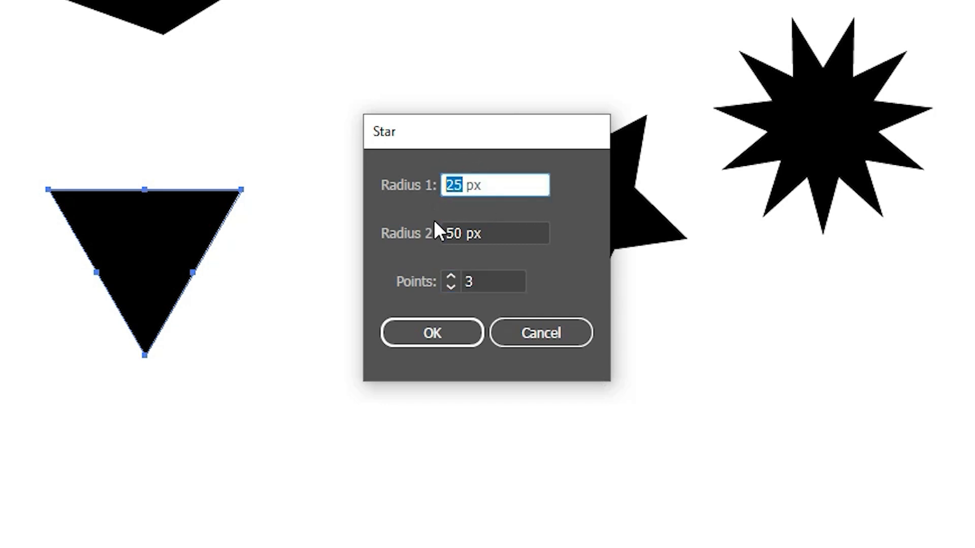
text(100)
click(467, 330)
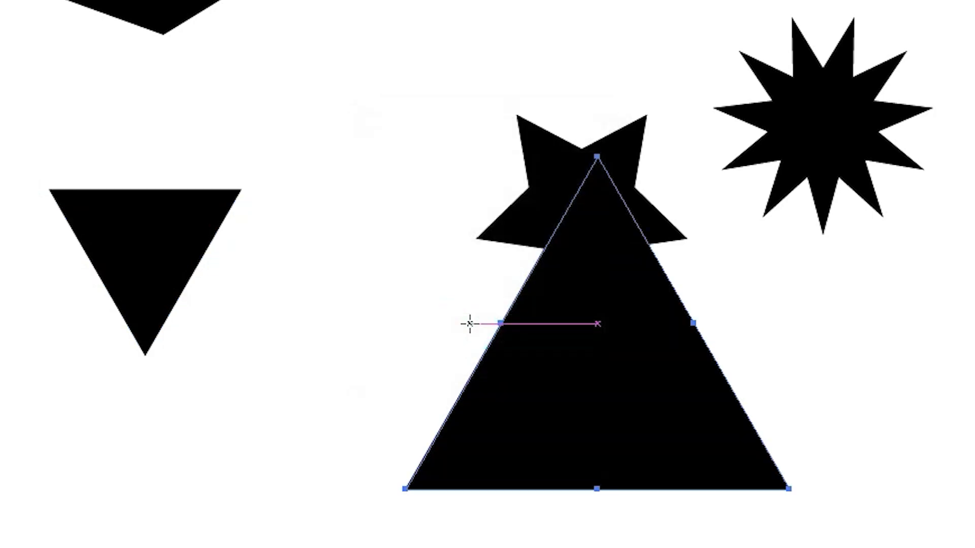
key(ctrl+z)
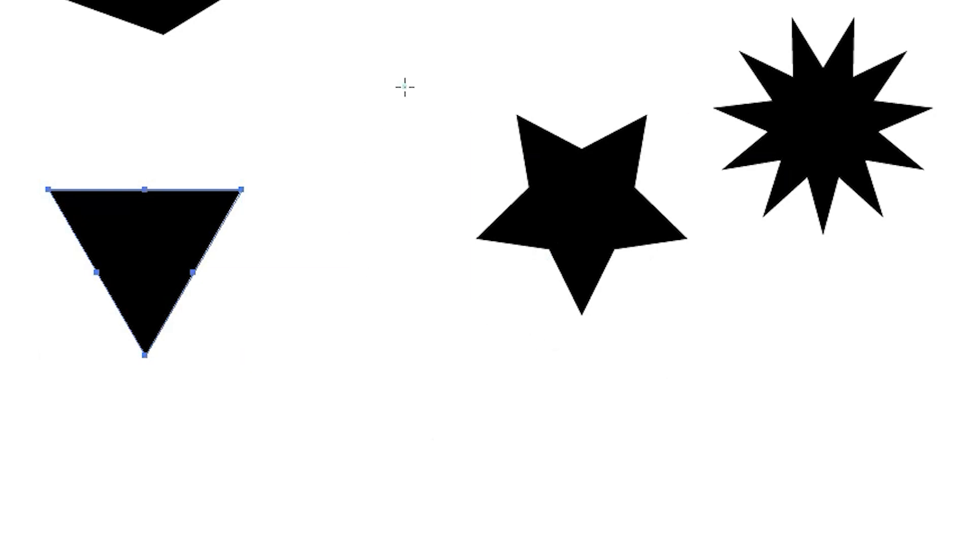
Create a 5-point star with radius 1 of 100 px and radius 2 of 50 px between the seven-sided polygon and the small five-point star.
click(405, 87)
click(454, 275)
click(454, 275)
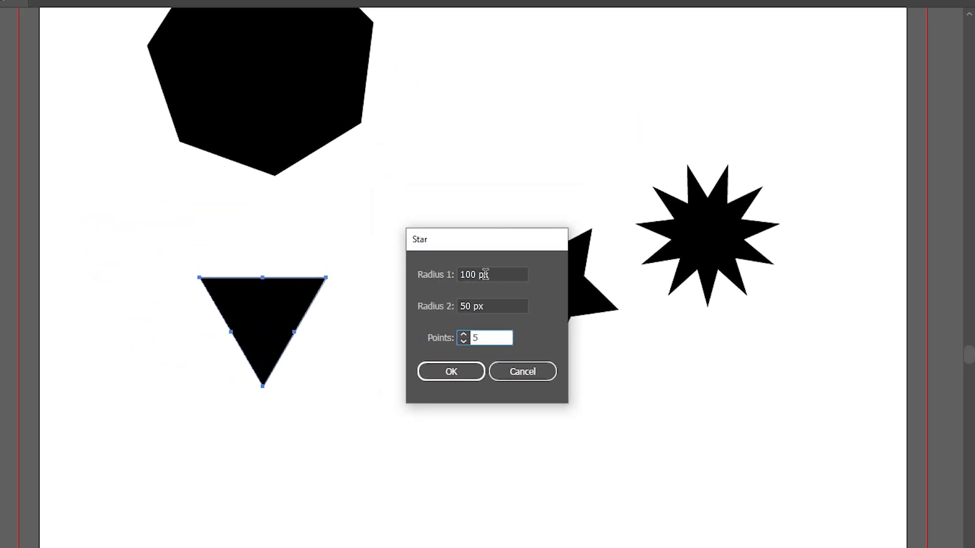
click(451, 371)
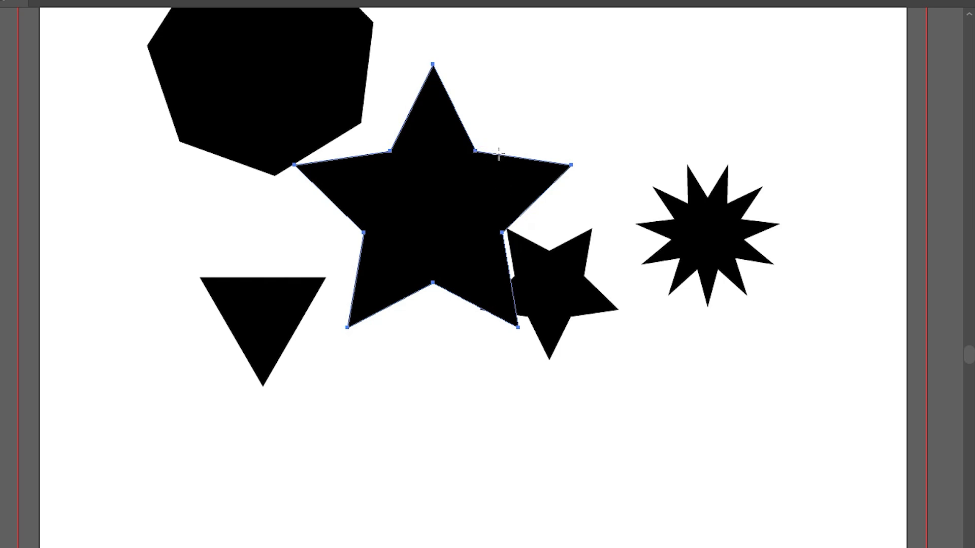
Try a 5-point star with radius 1 of 200 px and radius 2 of 50 px below the large star, and undo it.
click(566, 430)
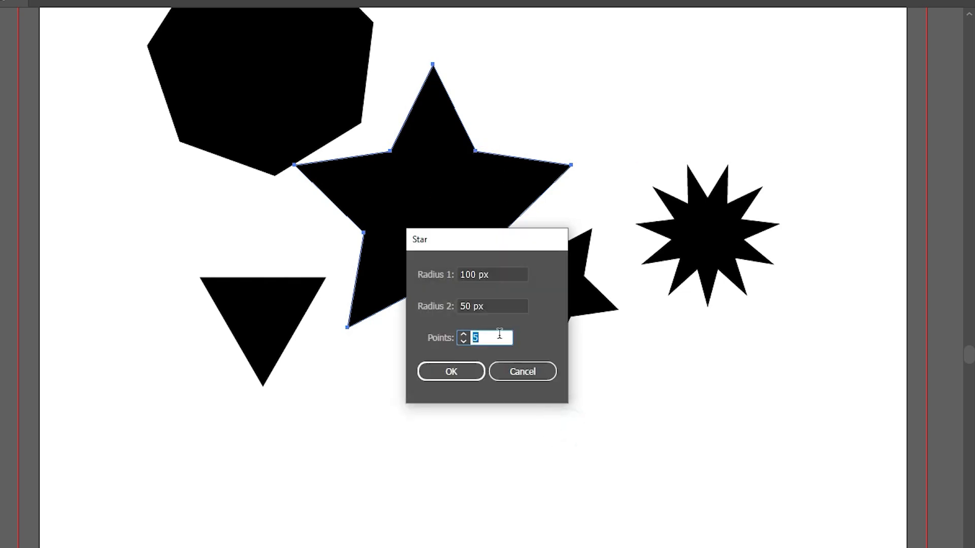
click(477, 274)
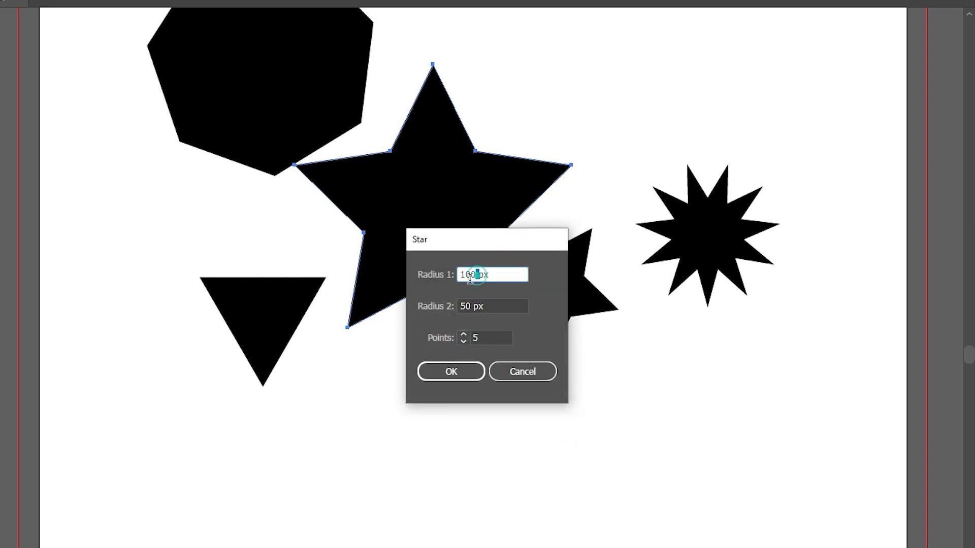
drag(470, 277, 454, 285)
text(200)
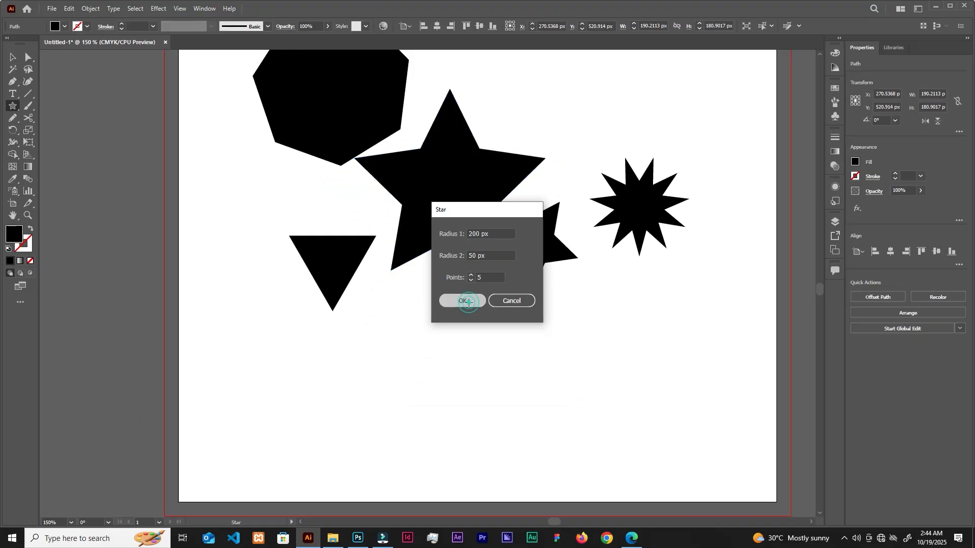
click(461, 364)
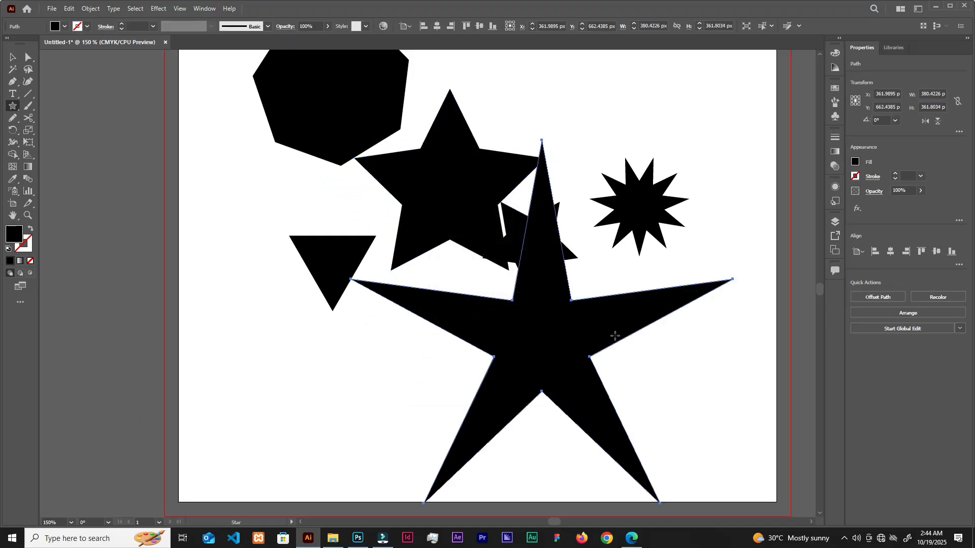
key(ctrl+z)
Undo the remaining stars around and below the seven-sided polygon, including the three-point one.
key(ctrl+z)
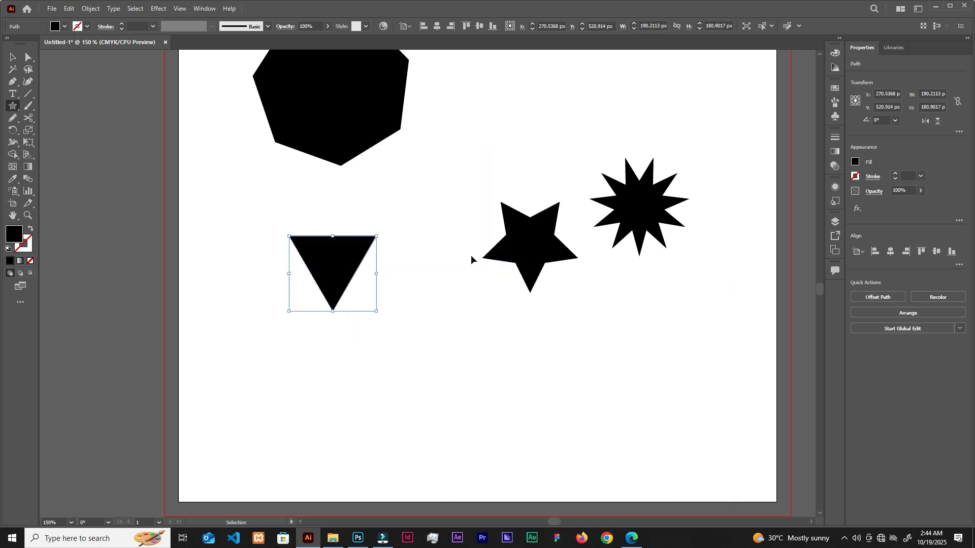
key(v)
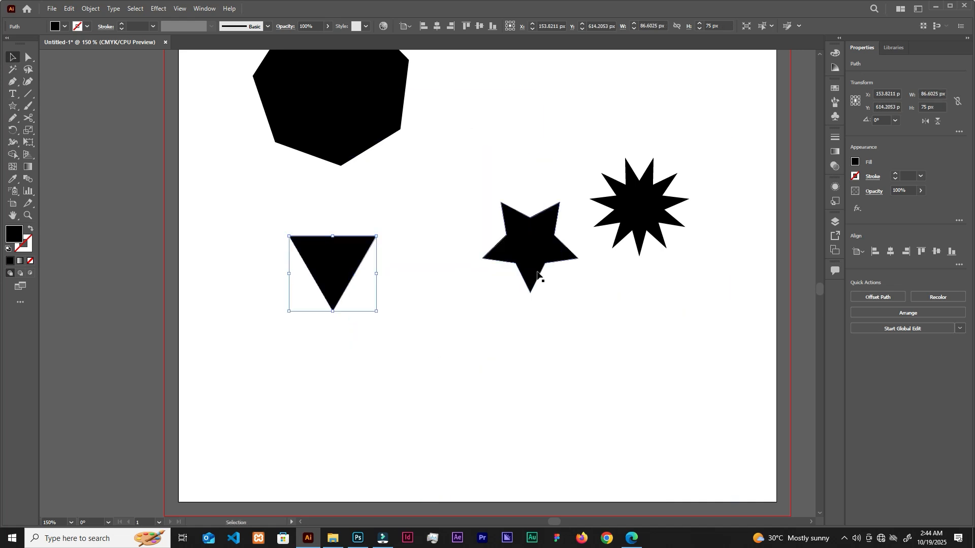
key(ctrl+z)
key(ctrl+z)
key(ctrl+z)
key(ctrl+z)
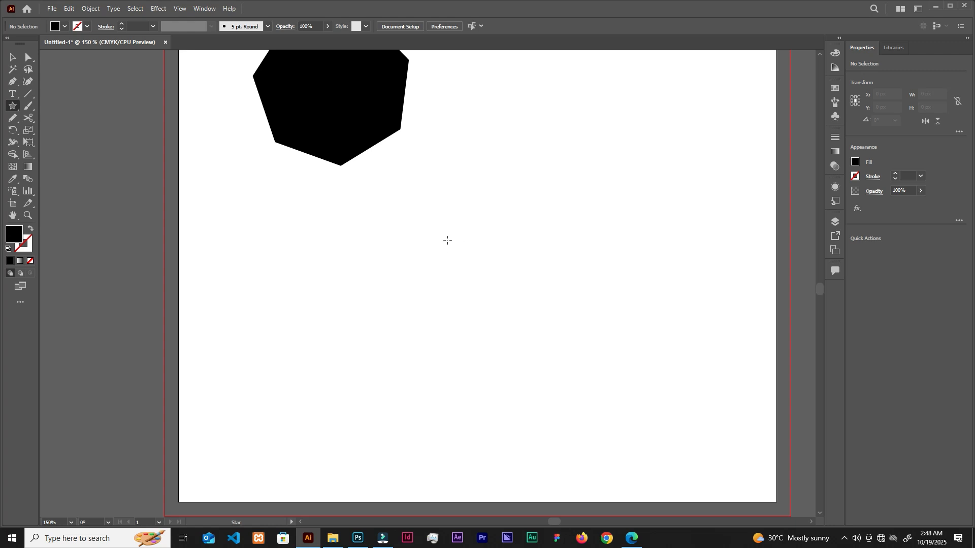
Start drawing a star about 173 px wide below and right of the seven-sided polygon, raising it to nine points while drawing.
drag(434, 212, 494, 283)
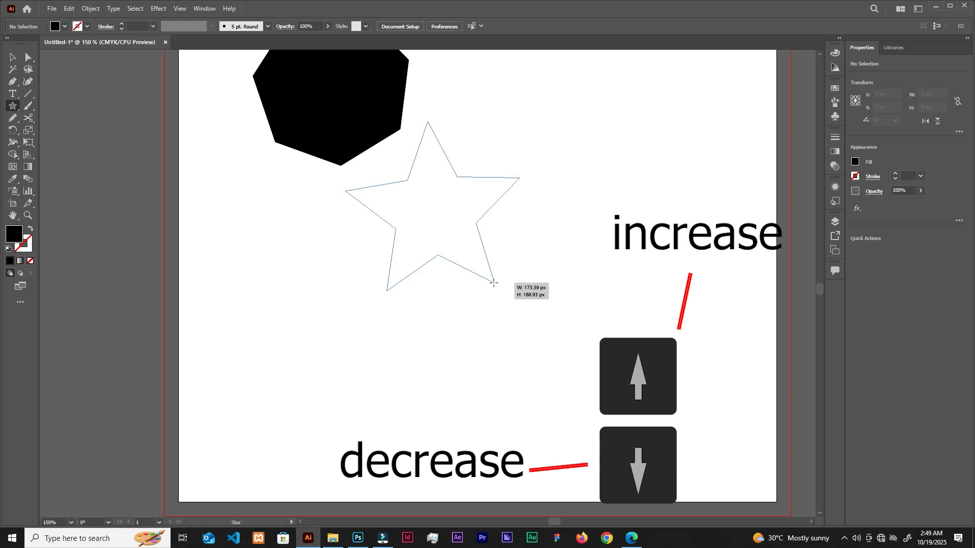
key(Up)
key(Up)
key(Up)
key(Up)
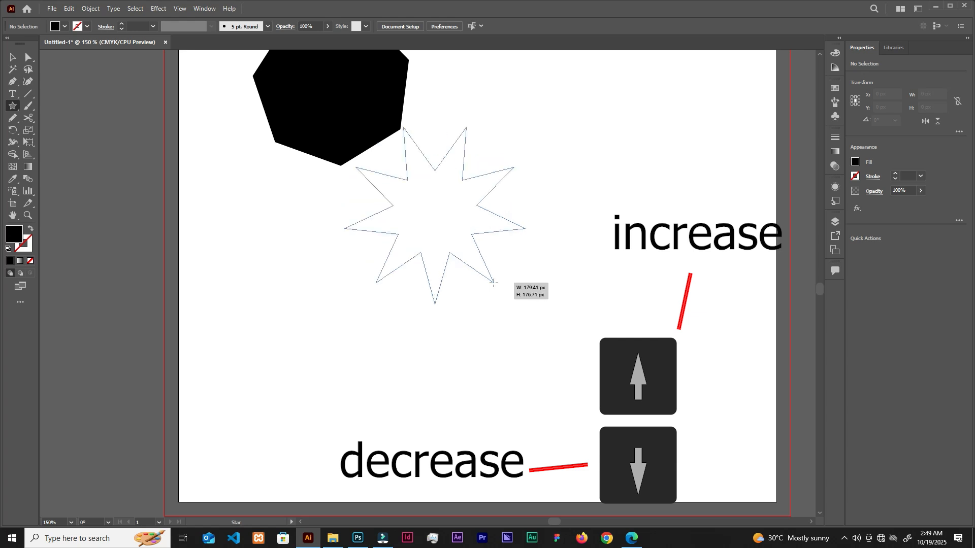
Reduce the star being drawn to three points.
key(Down)
key(Down)
key(Down)
key(Down)
key(Down)
key(Down)
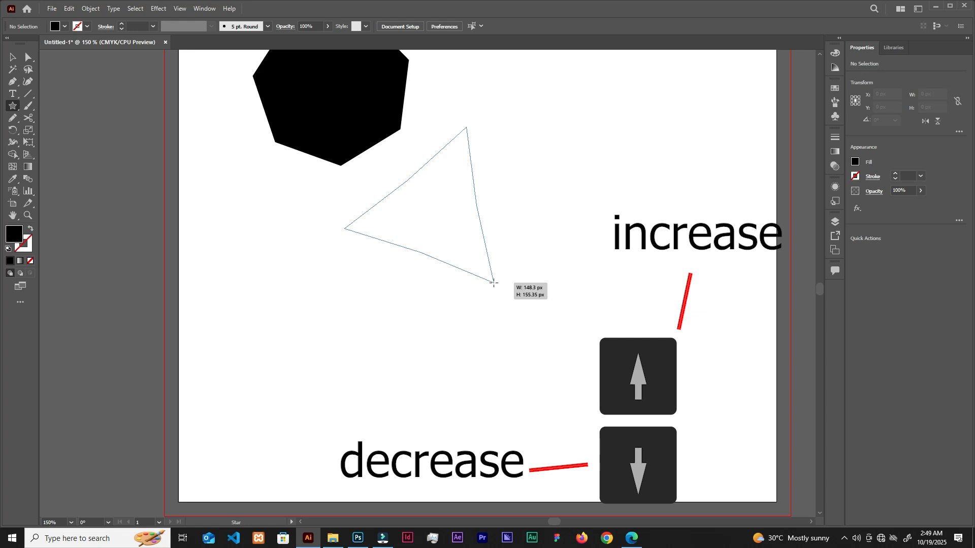
Vary the point count of the star being drawn and finish it with nine points, about 179 px wide and 177 px high.
key(Up)
key(Up)
key(Up)
key(Up)
key(Up)
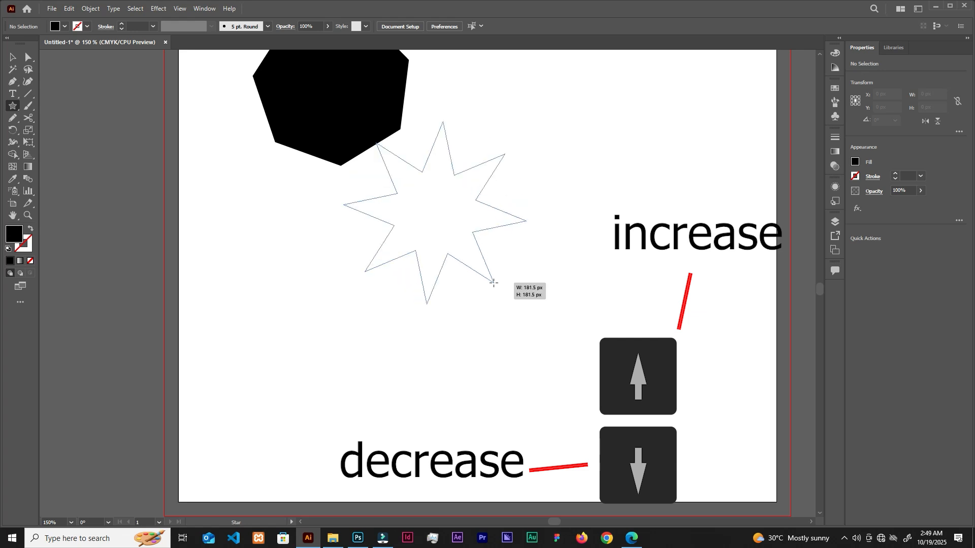
key(Down)
key(Down)
drag(493, 283, 494, 283)
key(Up)
key(Up)
key(Up)
key(Up)
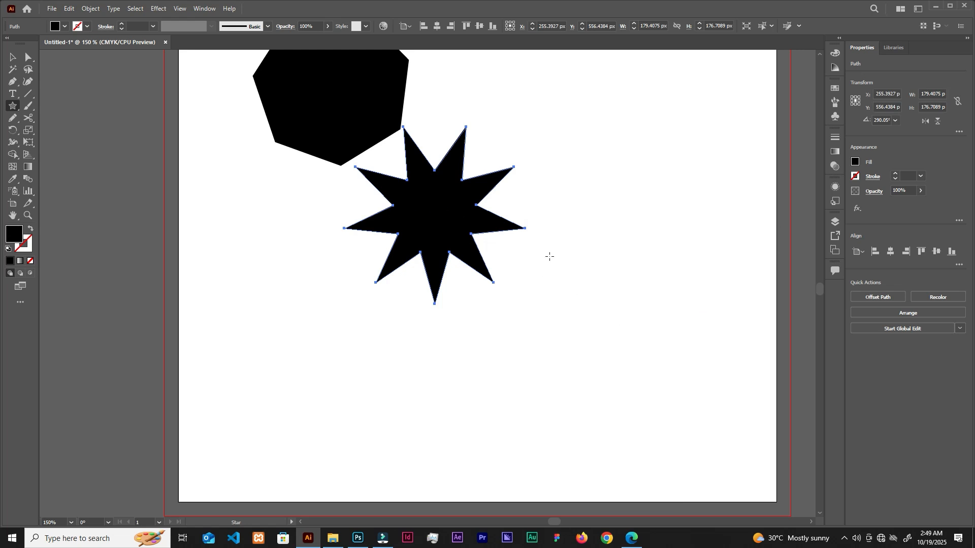
Draw a shallow nine-point star about 124 px wide beside the first star, and a thin-spiked nine-point star about 137 px wide below it.
drag(594, 246, 667, 361)
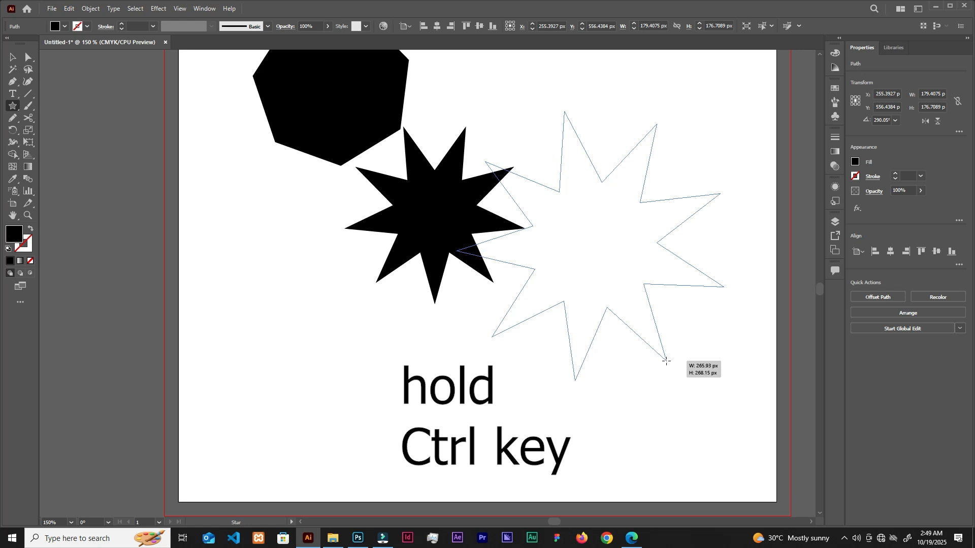
drag(667, 361, 594, 289)
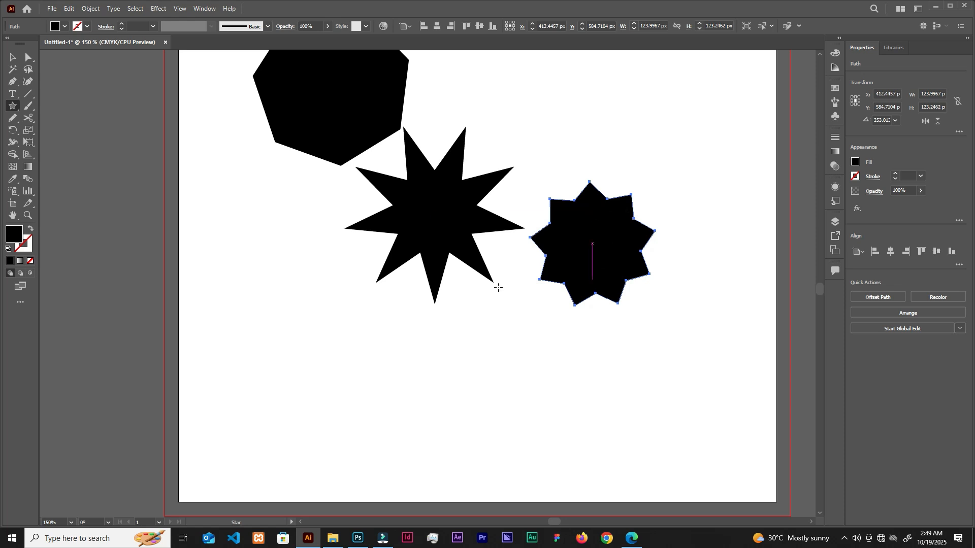
mouse_move(489, 358)
mouse_down()
mouse_move(511, 406)
mouse_move(495, 361)
mouse_up()
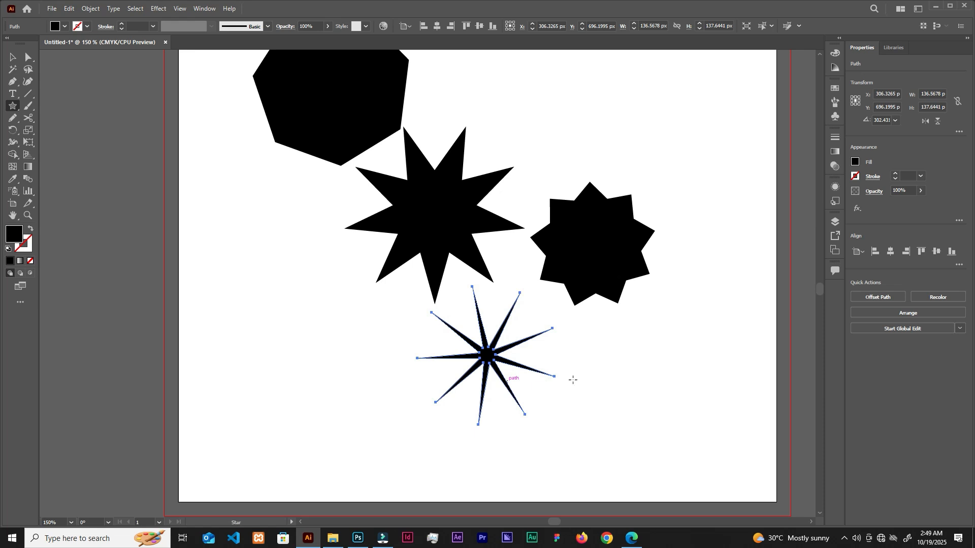
Draw a tilted four-point star about 183 px wide above and right of the shallow nine-point star.
drag(659, 362, 684, 158)
key(Down)
key(Down)
key(Down)
key(Down)
key(Down)
Move the four-point star slightly up and left, closer to the square, and deselect it.
key(v)
scroll(685, 158, up, 4)
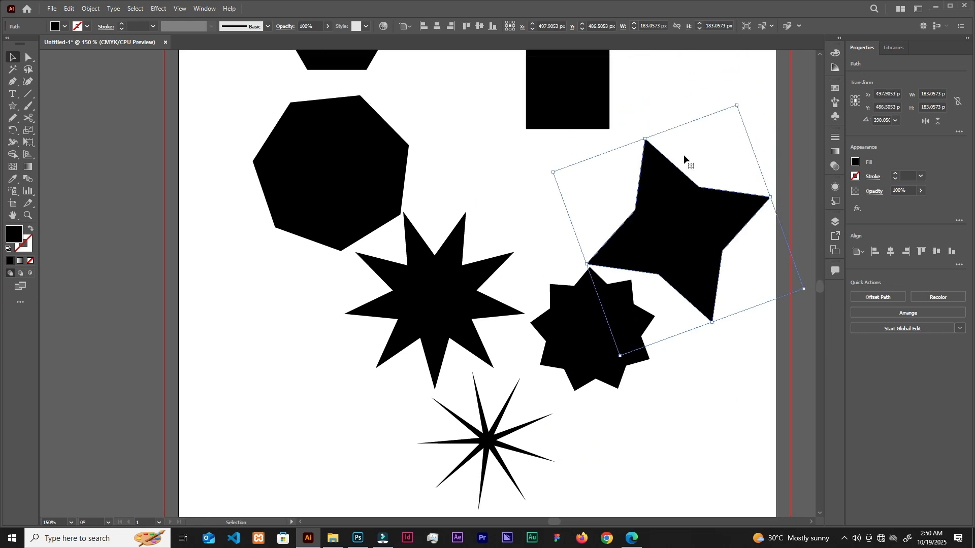
drag(700, 250, 686, 216)
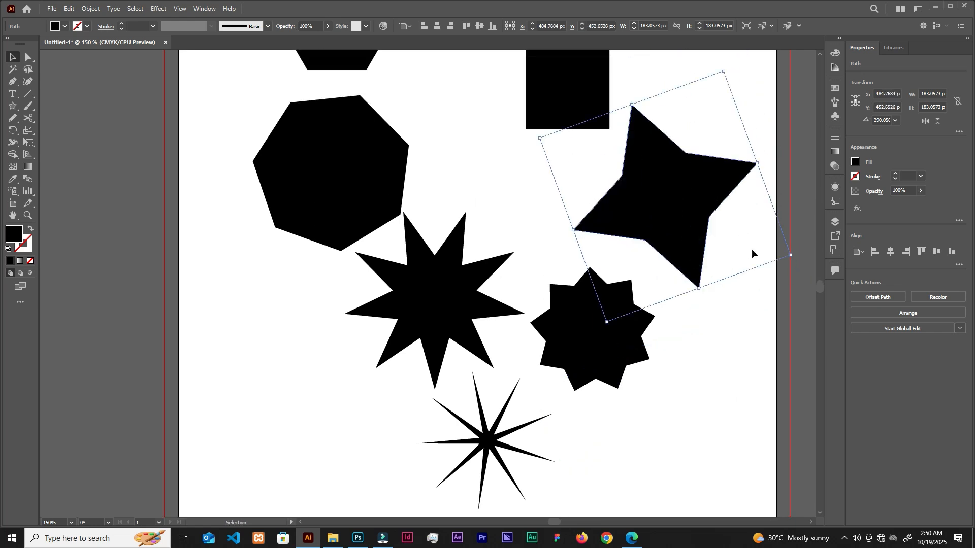
click(752, 252)
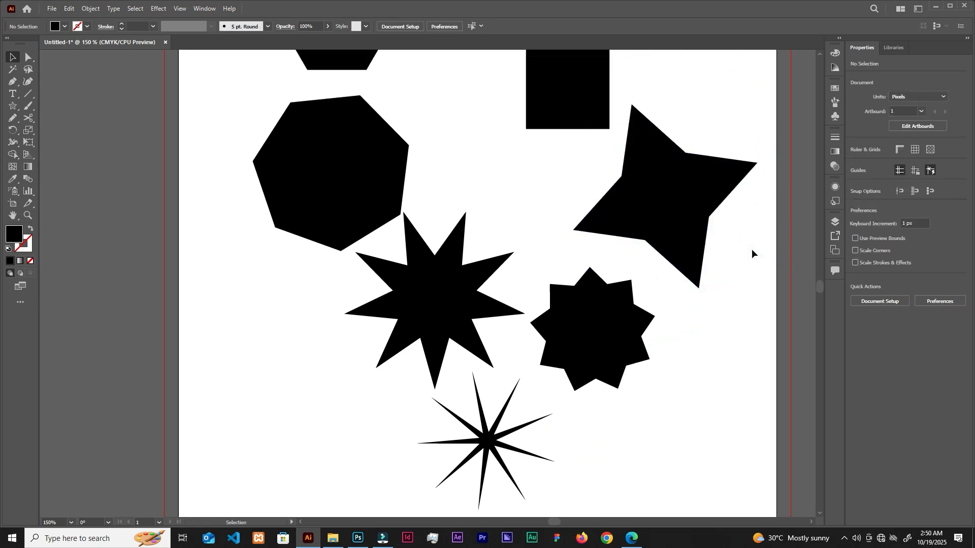
key(ctrl+minus)
drag(683, 190, 605, 281)
scroll(444, 213, up, 3)
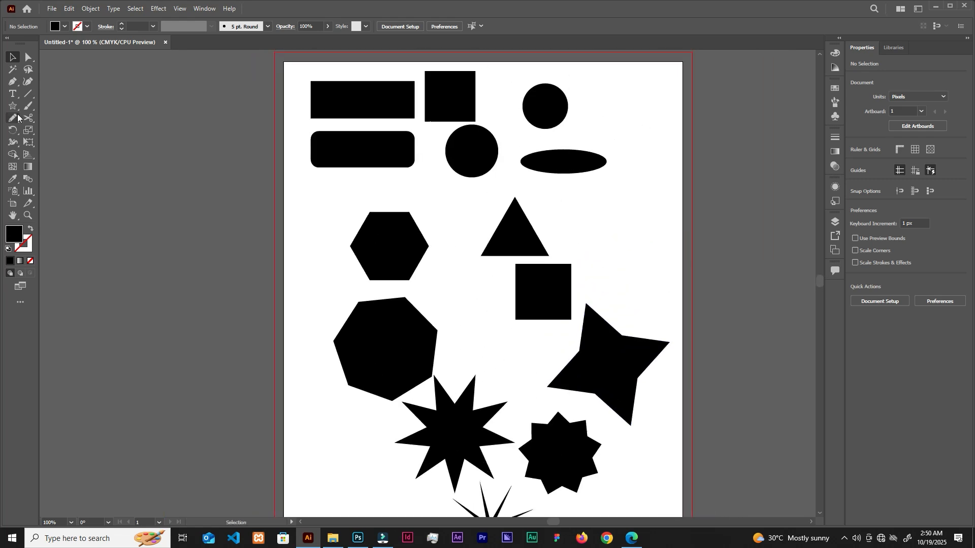
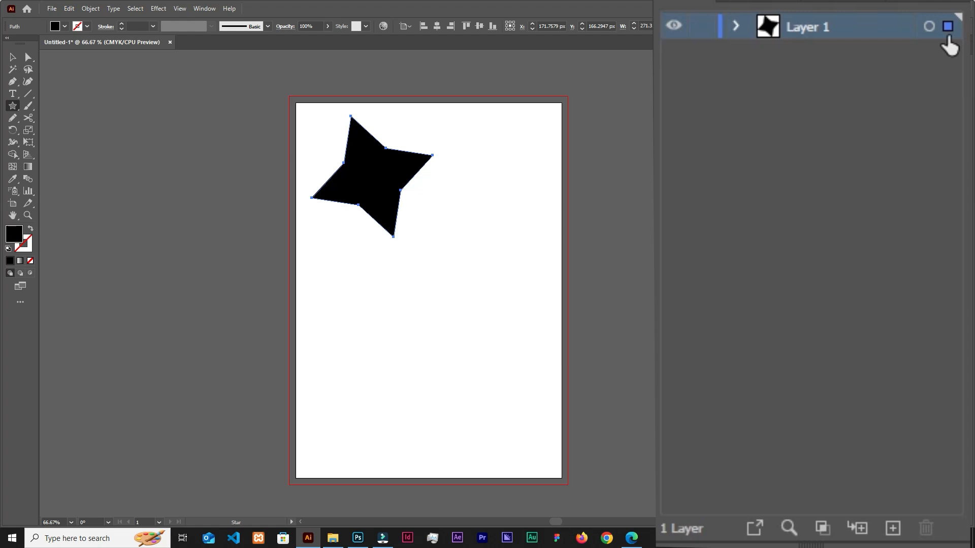
Draw a circle about 234 px in diameter to the lower right of the four-point star.
click(13, 106)
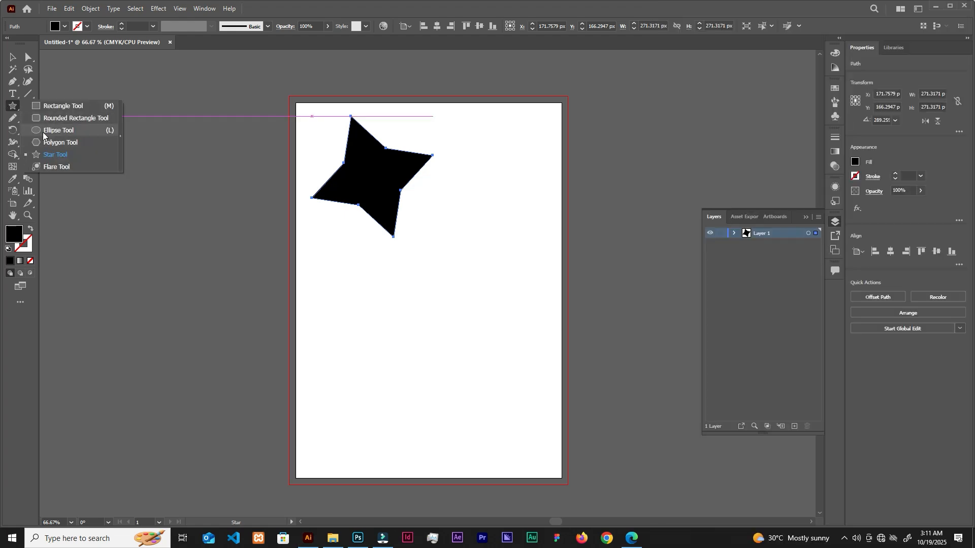
click(45, 130)
drag(486, 222, 511, 264)
scroll(489, 206, up, 3)
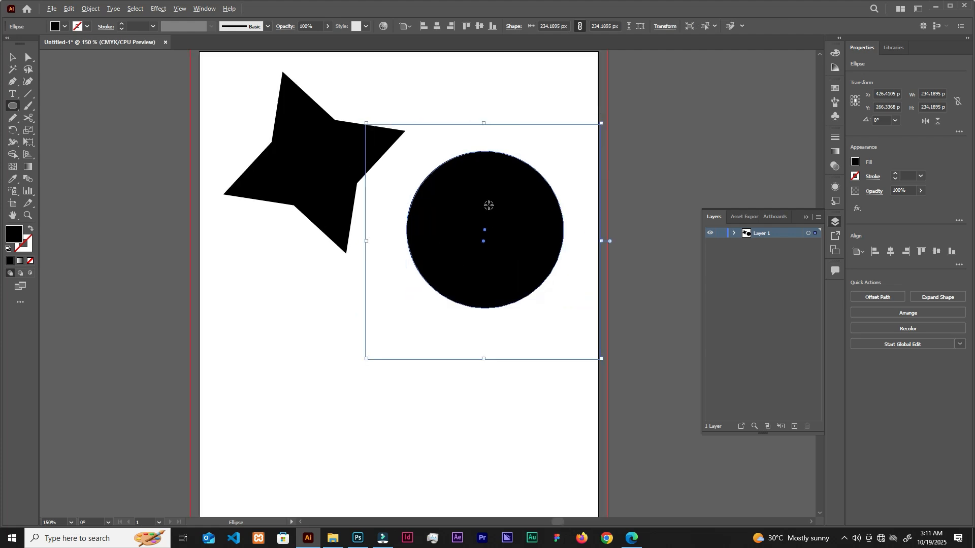
scroll(489, 206, down, 1)
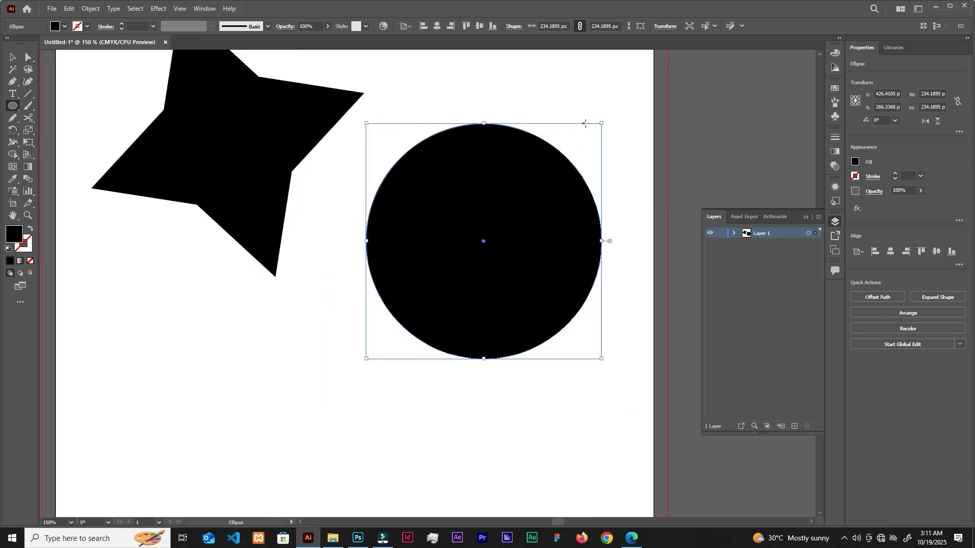
Select the four-point star and then the circle with the Selection tool to compare them.
key(c)
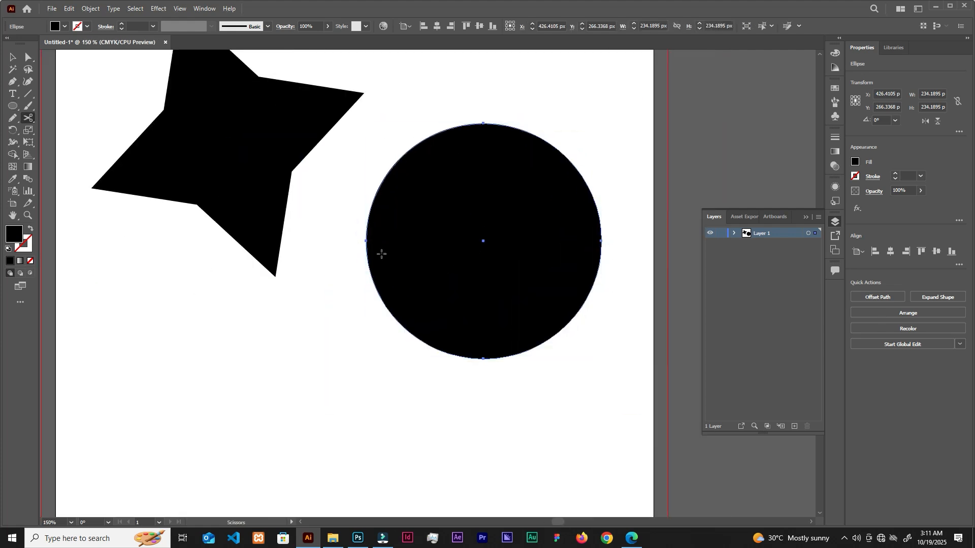
key(v)
click(267, 125)
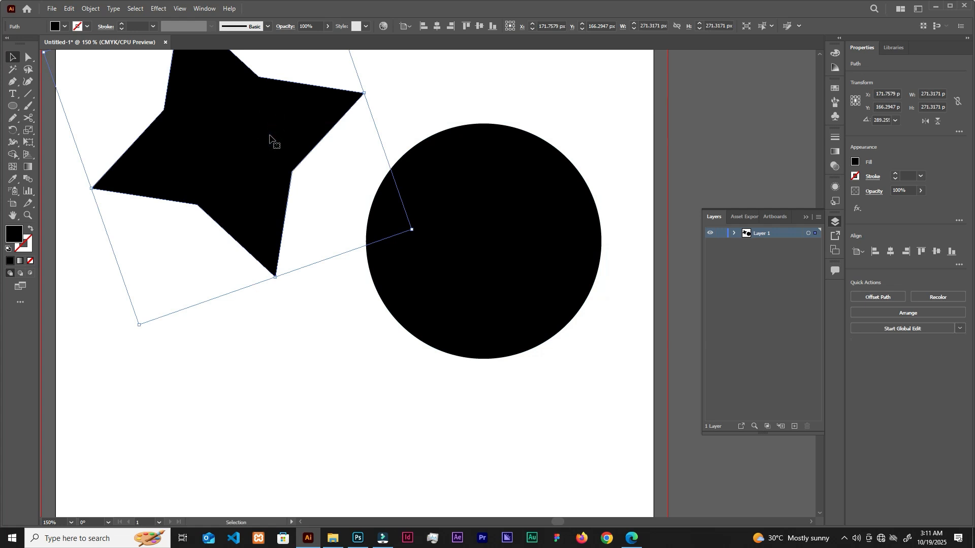
scroll(269, 136, up, 2)
scroll(257, 100, up, 2)
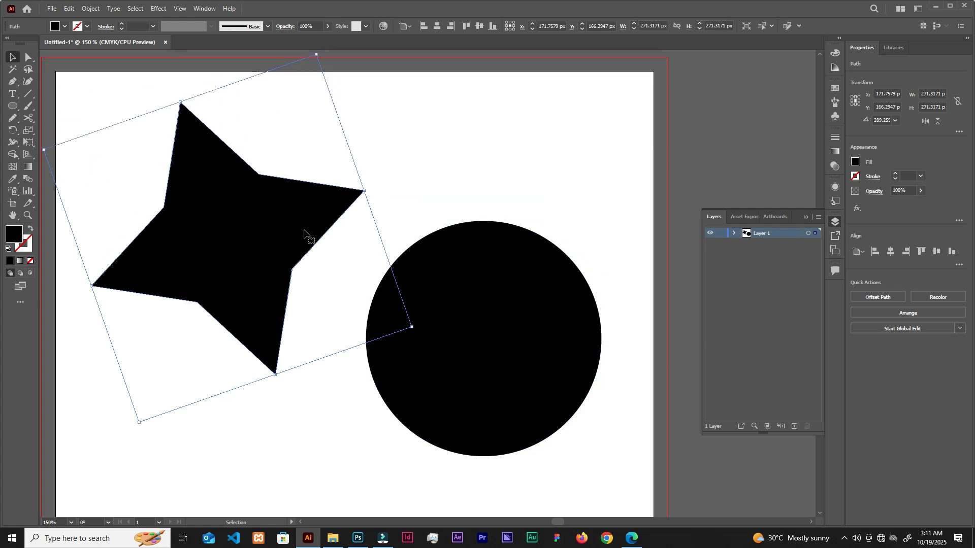
click(466, 263)
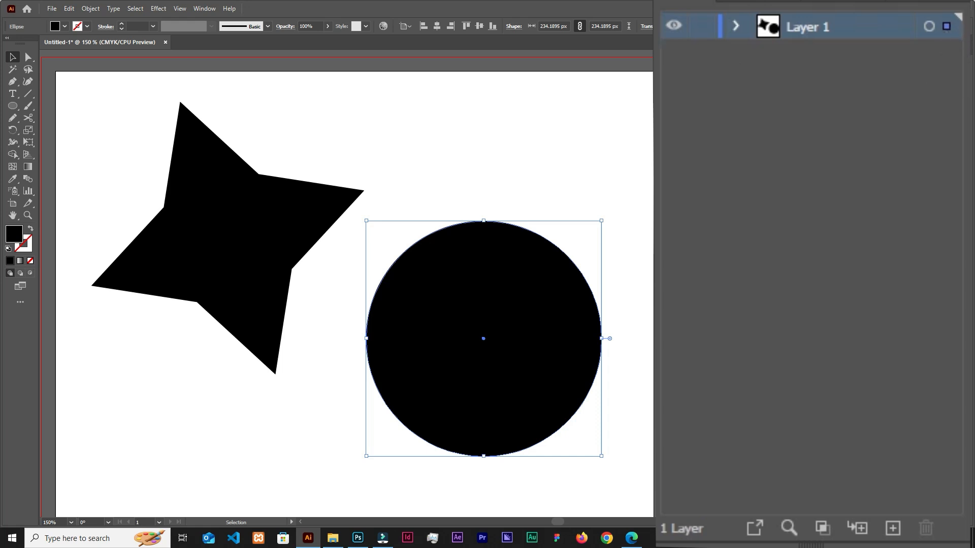
Move the four-point star down to about X 162 px, Y 285 px, and shift the circle slightly down beside it.
scroll(457, 178, down, 2)
scroll(457, 178, down, 1)
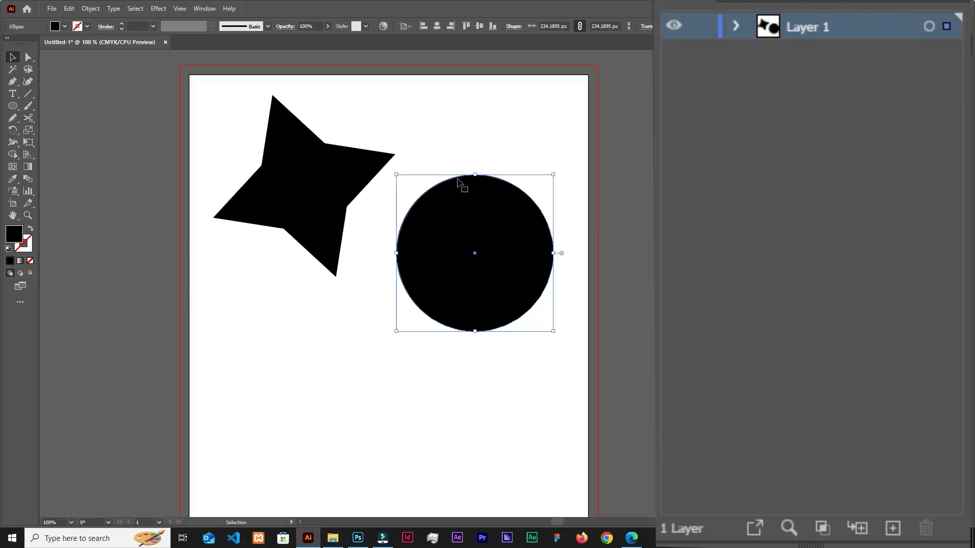
drag(338, 179, 331, 260)
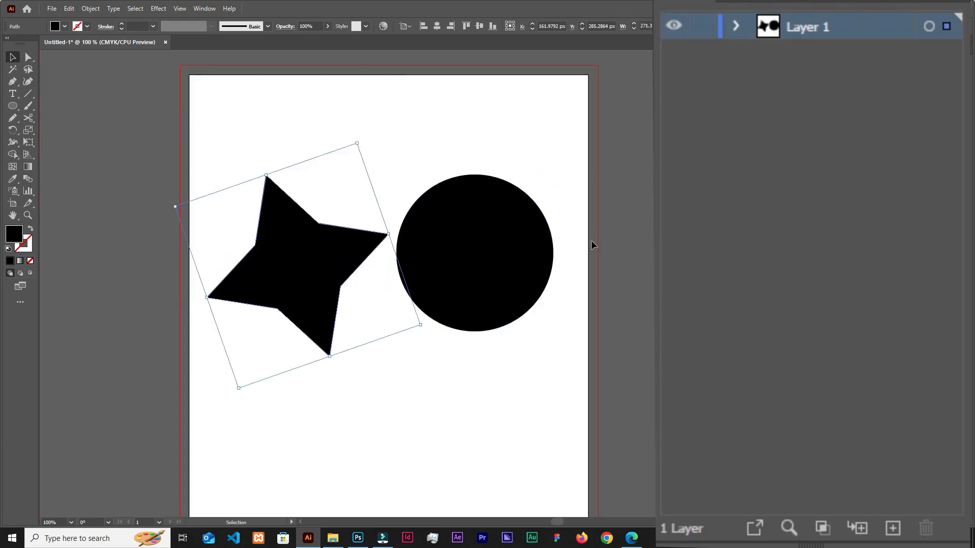
drag(486, 276, 490, 308)
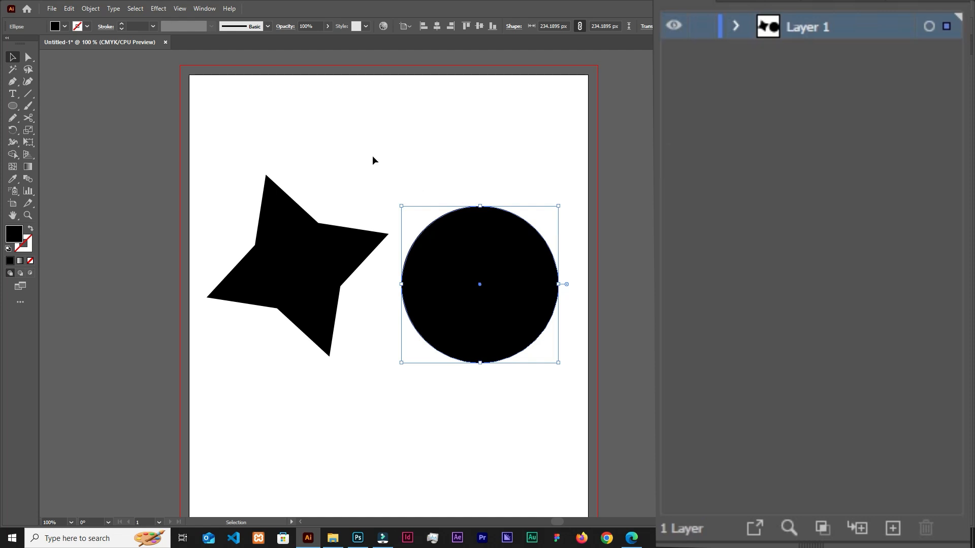
Duplicate the circle and place the copy below, between the star and the original circle.
scroll(391, 143, down, 4)
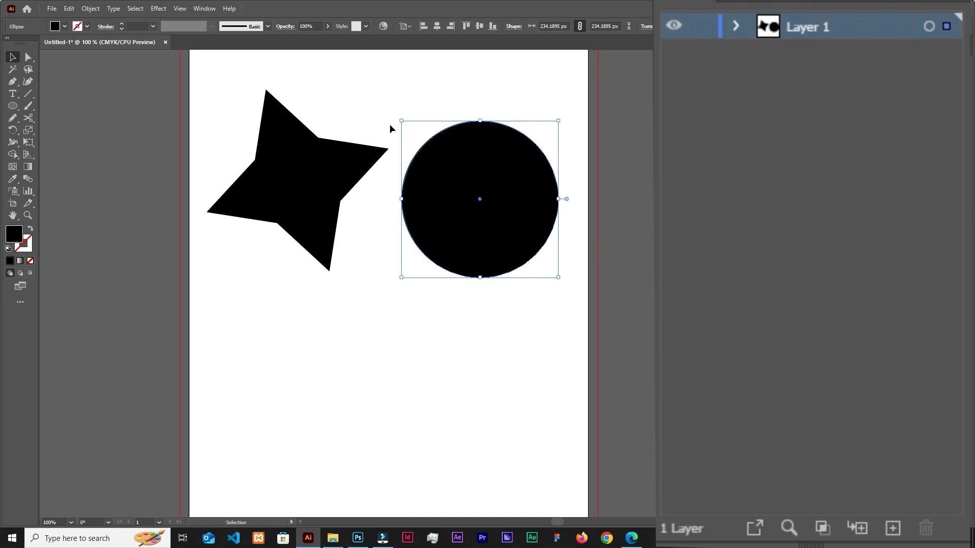
drag(482, 154, 386, 328)
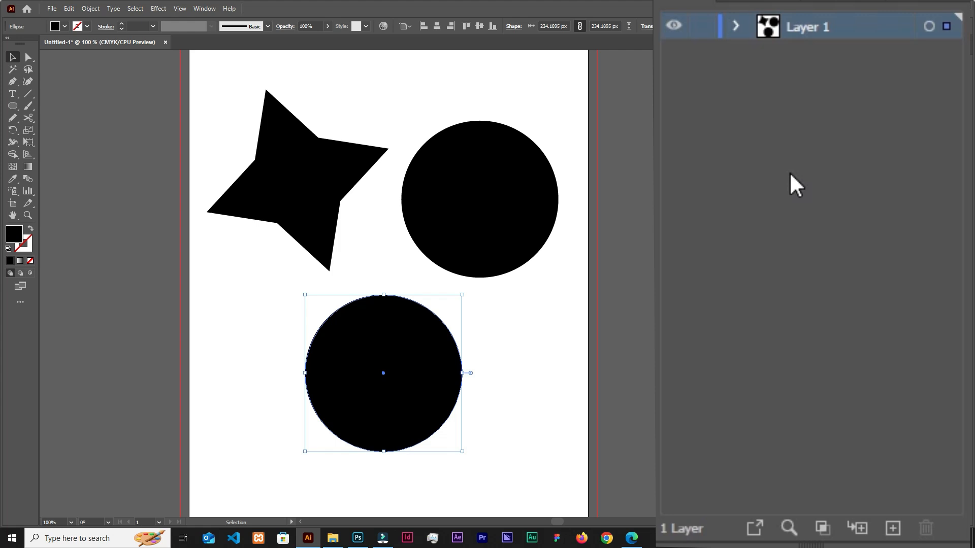
Expand Layer 1 to list its objects and hide the topmost ellipse, the lower circle.
scroll(468, 278, down, 2)
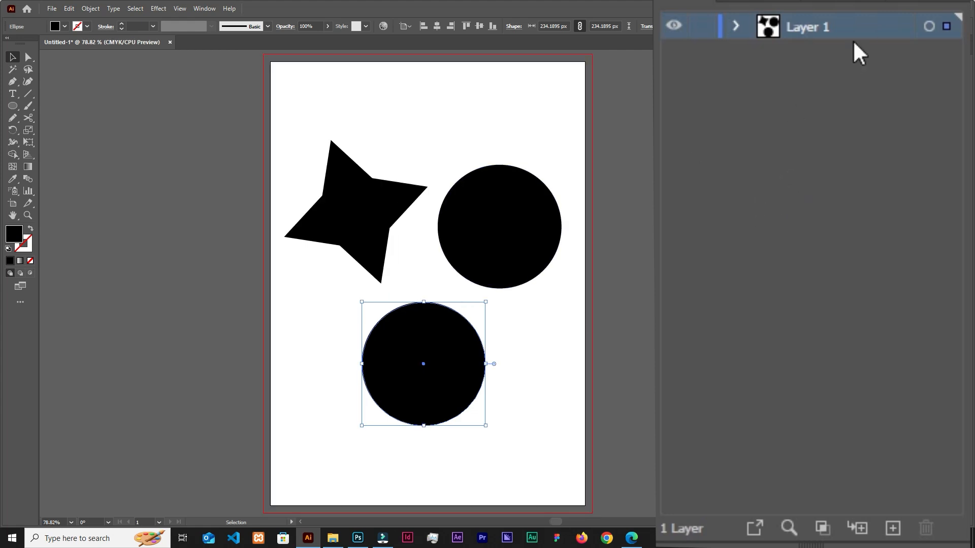
click(734, 28)
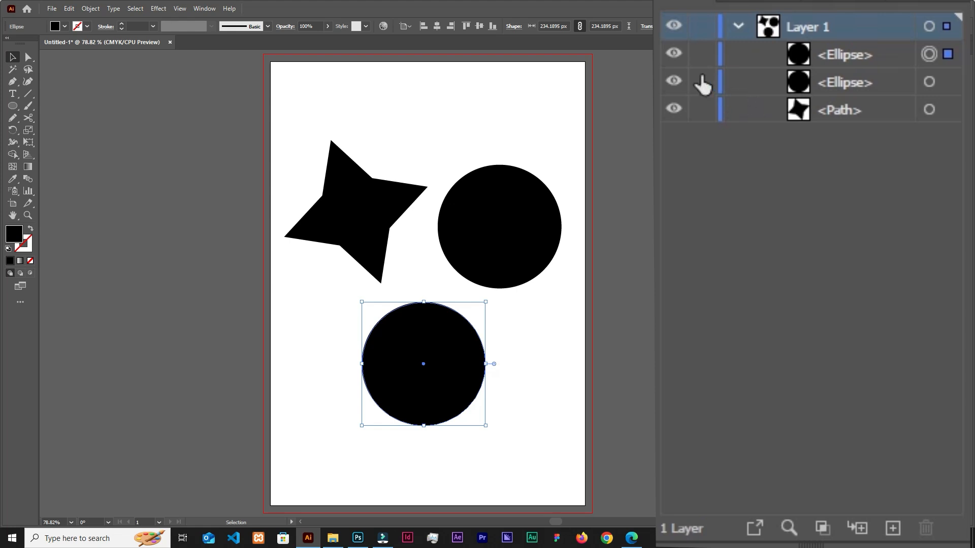
click(674, 54)
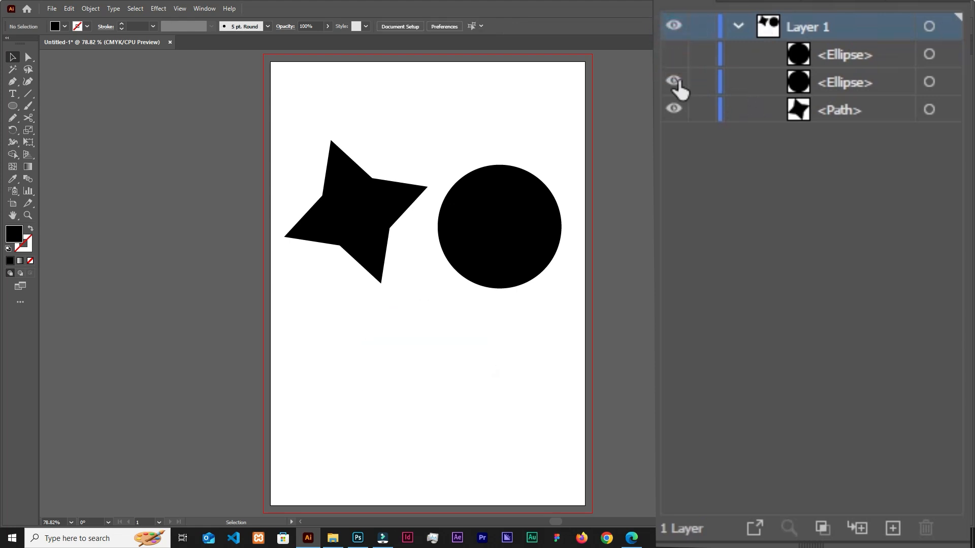
Hide the remaining ellipse and the star path, and restore the visibility of all three objects in Layer 1.
click(674, 81)
click(673, 108)
click(674, 54)
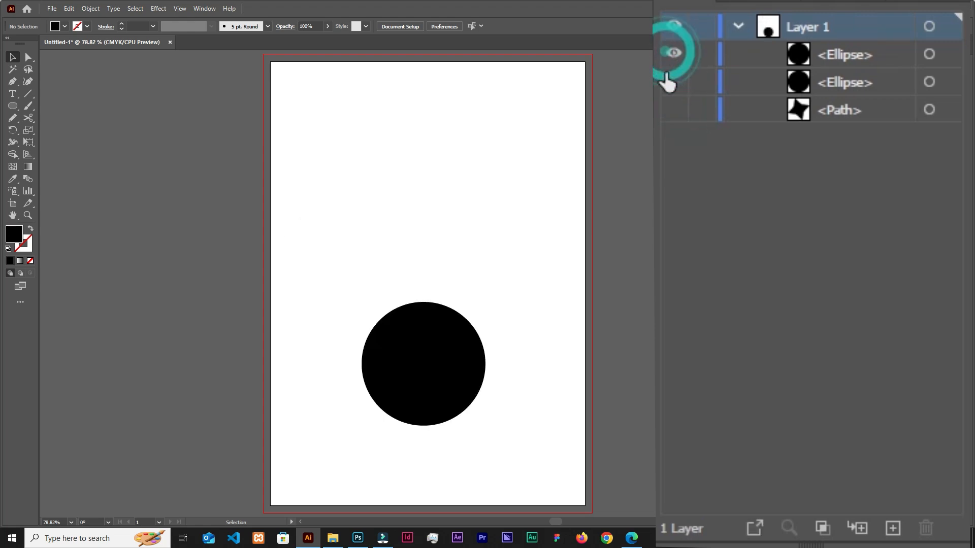
click(674, 81)
click(674, 108)
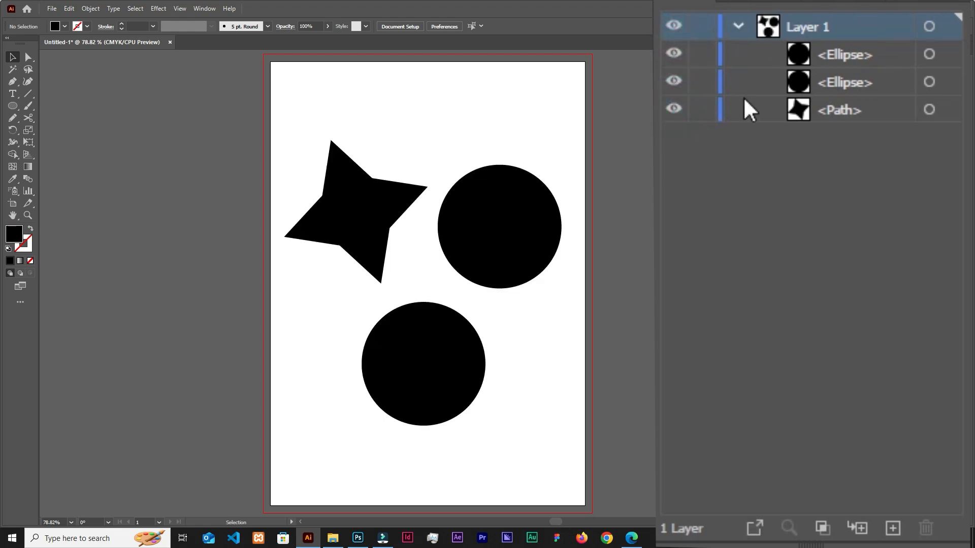
Lock and unlock Layer 1 as a whole, and lock its two ellipses and the star path individually.
click(702, 26)
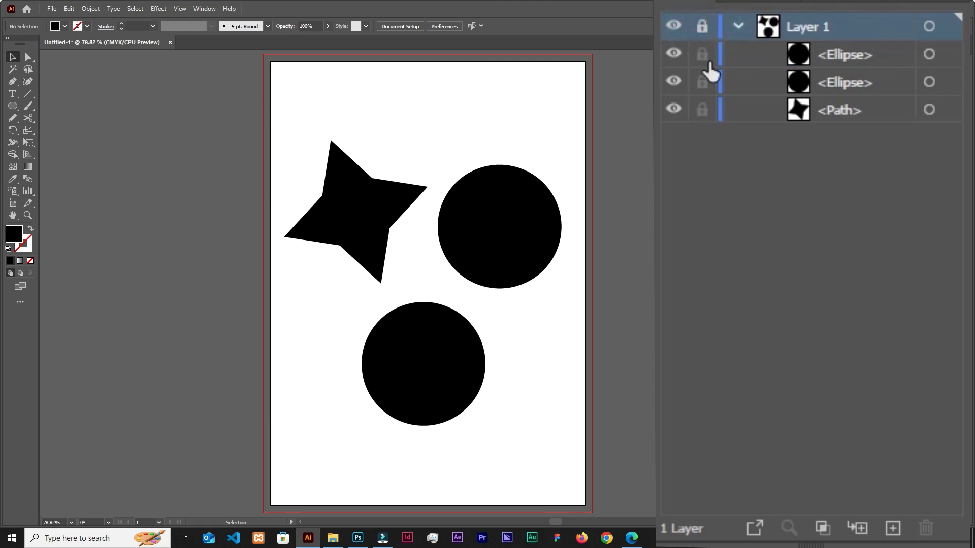
click(697, 31)
click(702, 55)
click(702, 82)
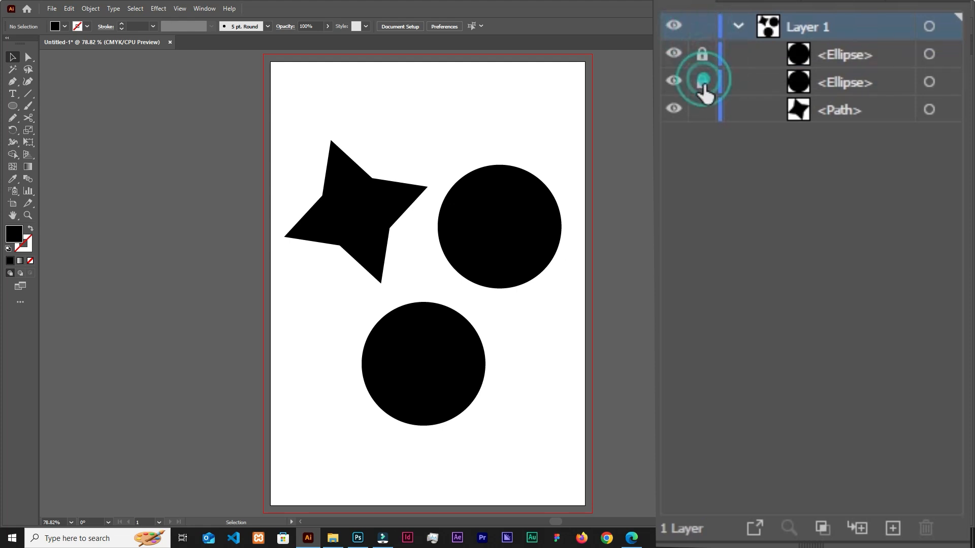
click(702, 110)
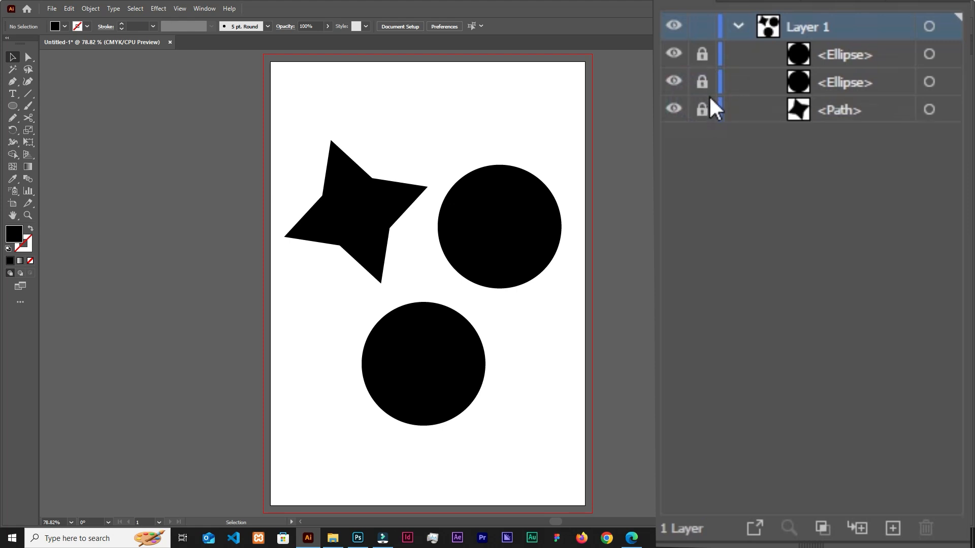
Try to select the locked star and both locked circles on the artboard.
click(377, 209)
click(469, 210)
click(480, 242)
click(358, 195)
click(429, 352)
Unlock the star path, test selecting the circles, and move the star to about X 181 px, Y 237 px.
click(702, 109)
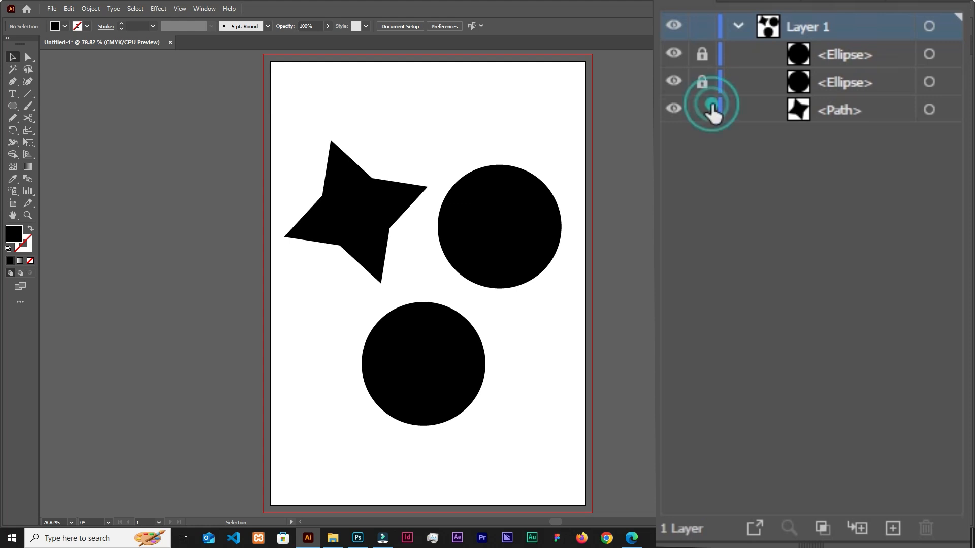
click(440, 347)
click(495, 247)
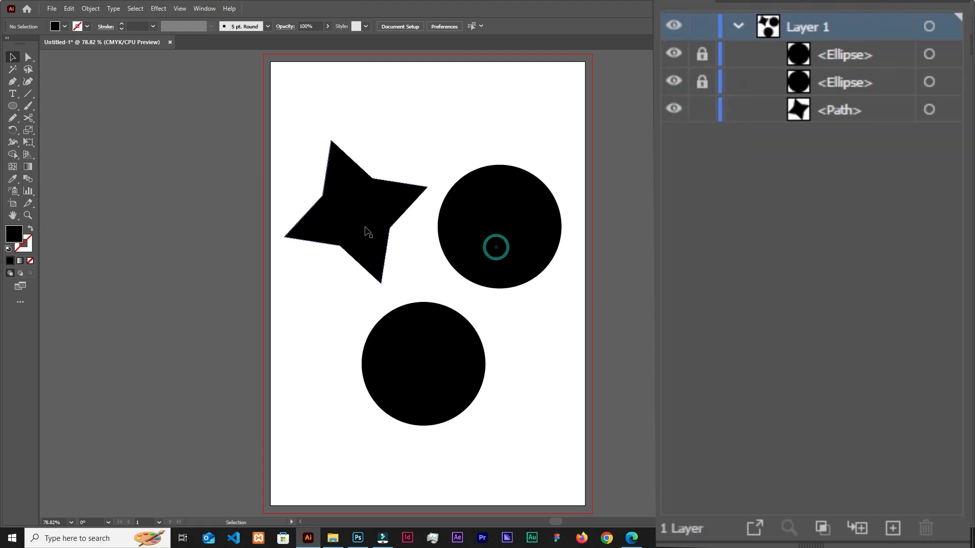
click(364, 227)
drag(370, 223, 381, 198)
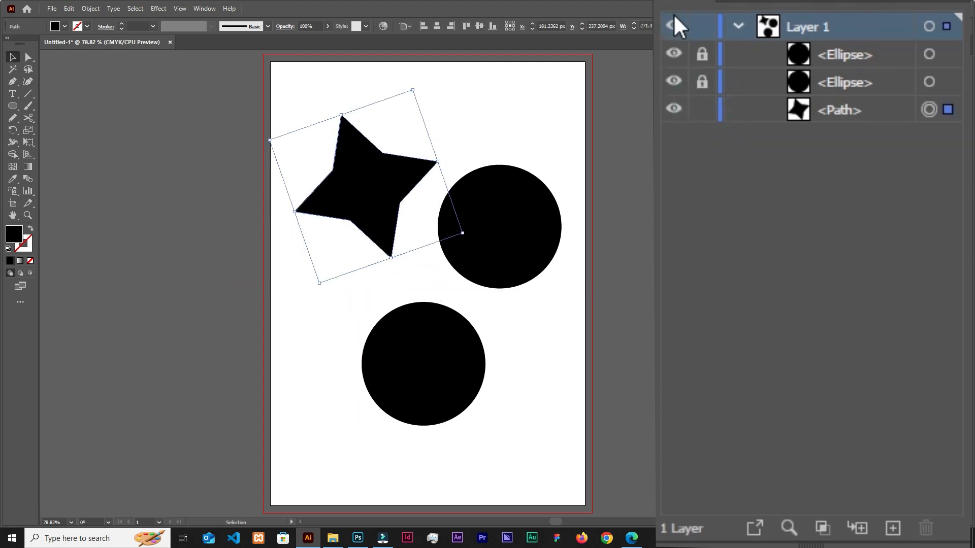
Unlock both ellipses and collapse the object list of Layer 1.
click(703, 57)
click(710, 87)
click(737, 26)
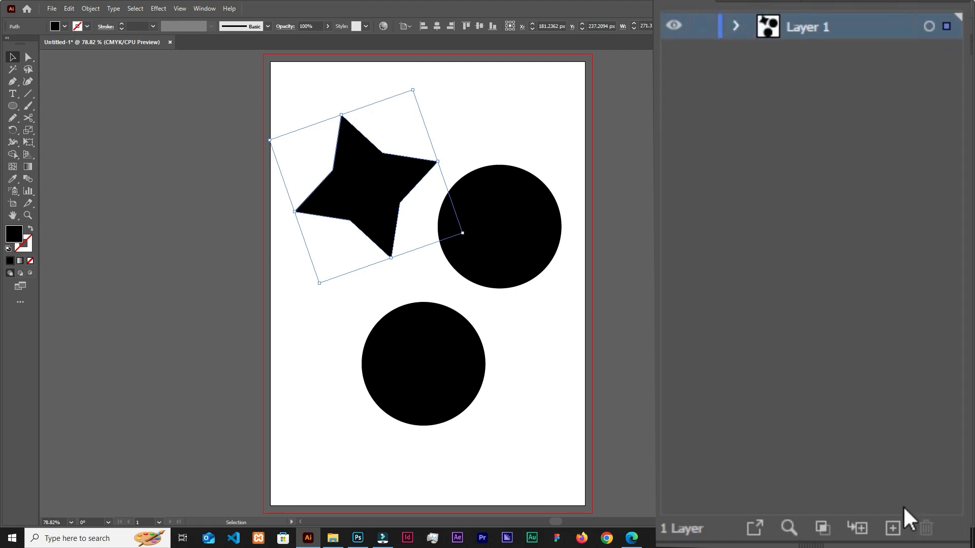
Add a new layer above Layer 1 and deselect the star.
click(894, 529)
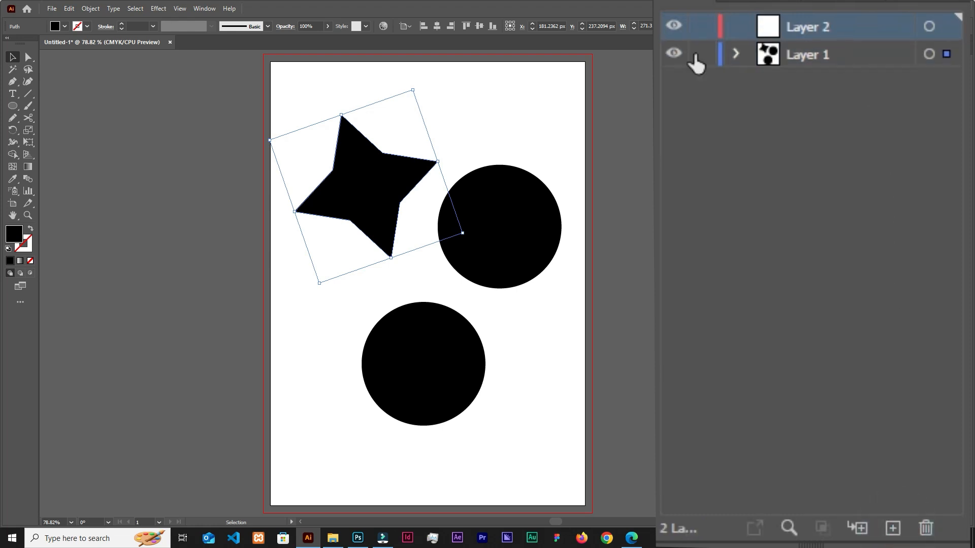
click(716, 32)
click(486, 141)
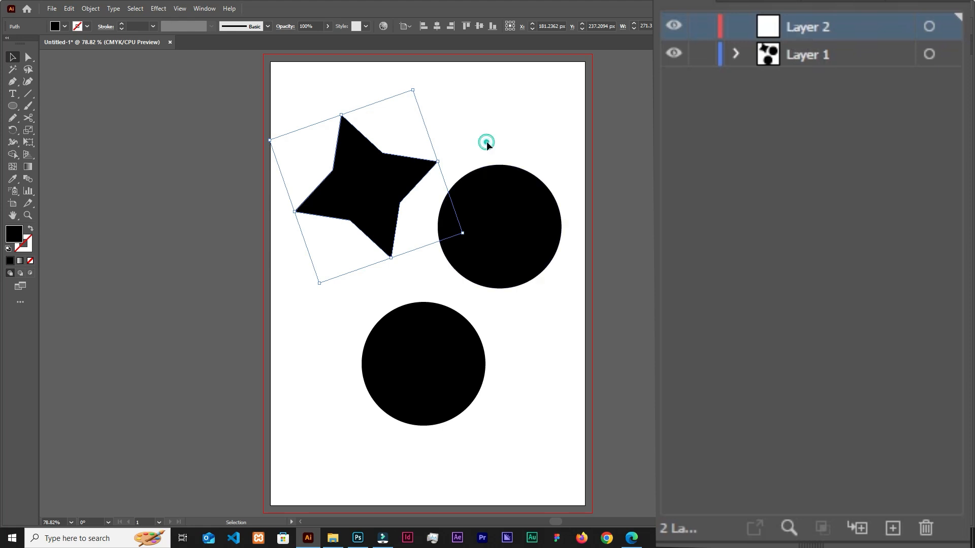
Select the upper circle beside the star and transfer it from Layer 1 to Layer 2.
click(382, 184)
click(559, 229)
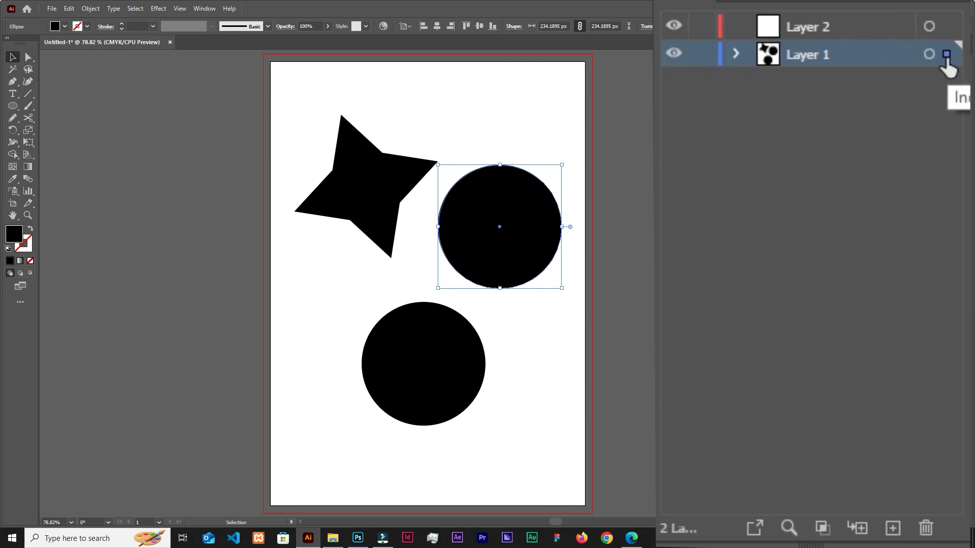
drag(946, 56, 948, 37)
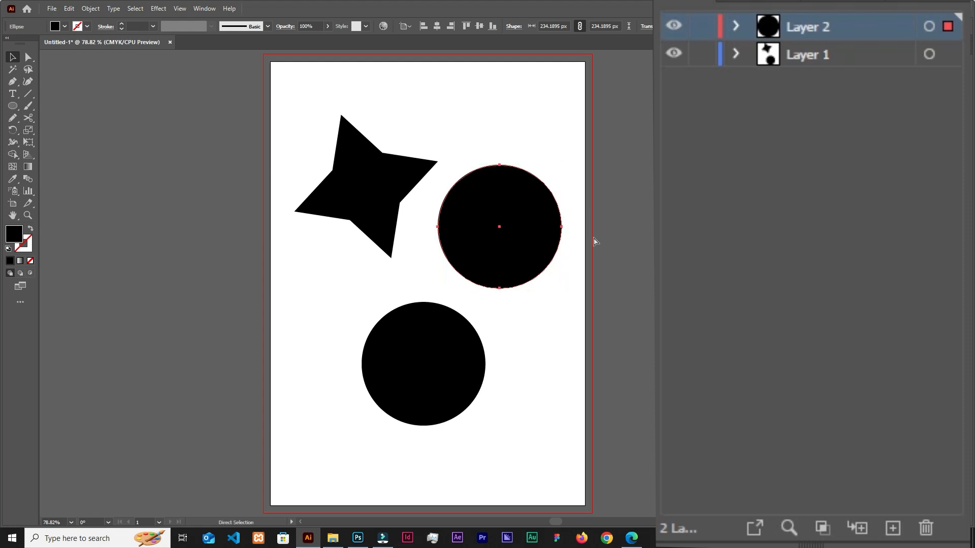
Undo and redo the circle's transfer to Layer 2 to compare the selection colors up close.
key(ctrl+z)
scroll(533, 173, up, 3)
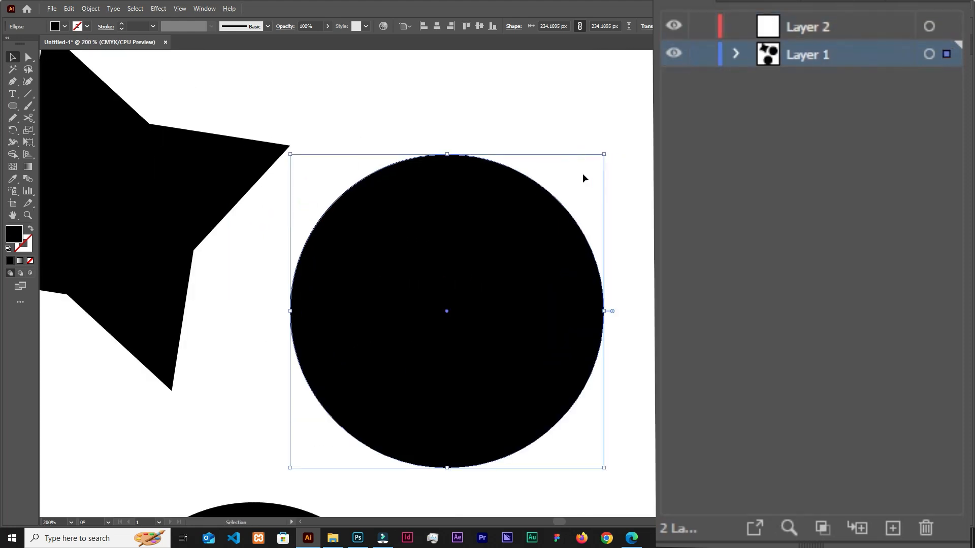
key(ctrl+shift+z)
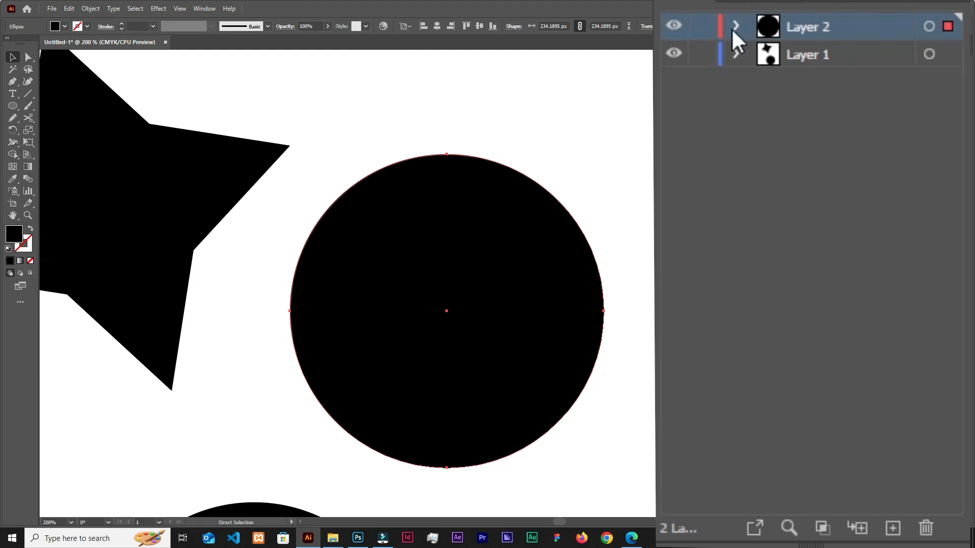
key(v)
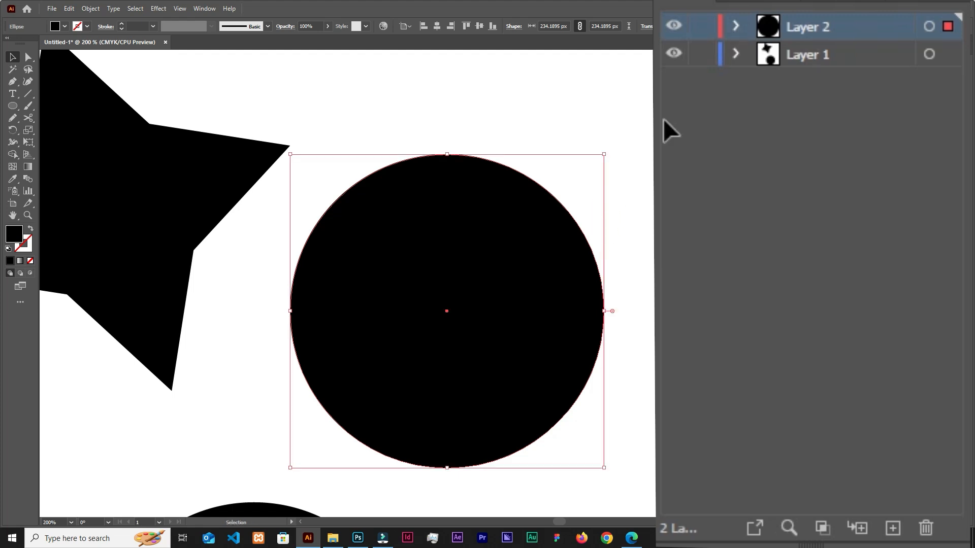
Add a third layer and transfer the lower circle from Layer 1 to it.
click(892, 528)
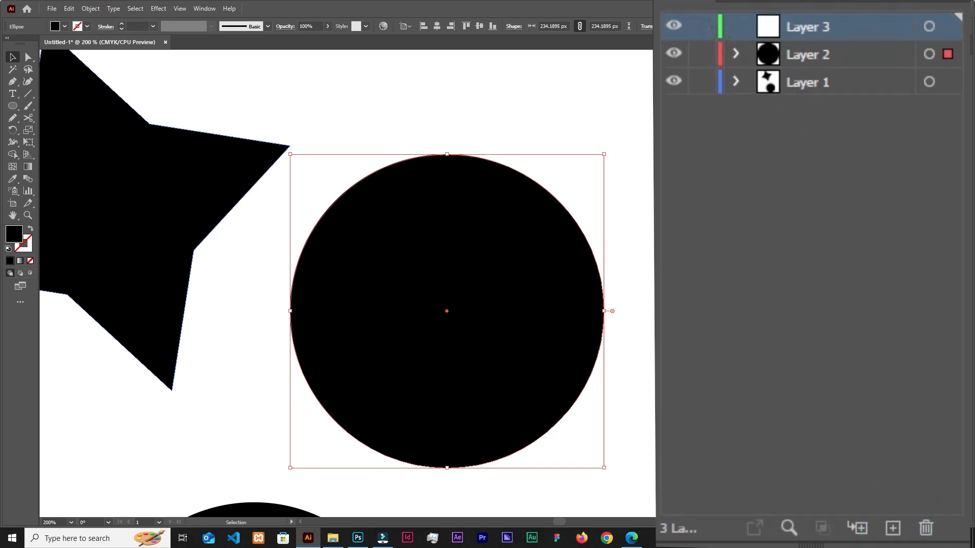
scroll(622, 212, down, 3)
scroll(609, 219, down, 1)
click(530, 340)
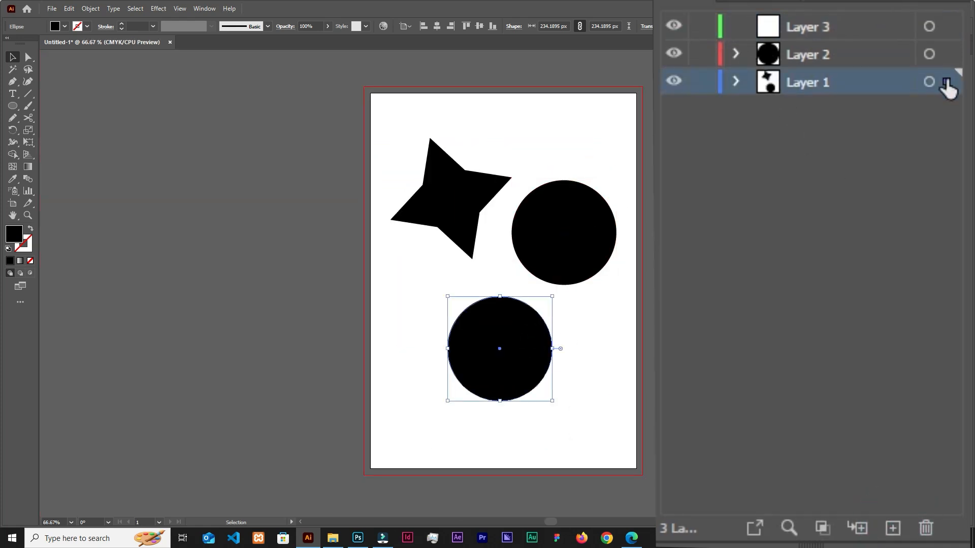
drag(947, 82, 942, 30)
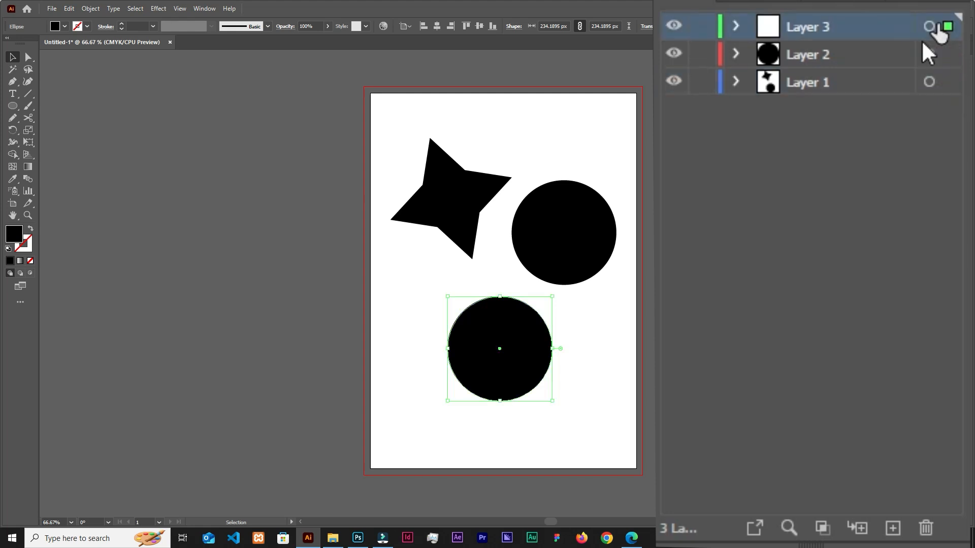
Select the lower and upper circles alternately to compare the selection colors of Layer 3 and Layer 2.
click(593, 302)
click(535, 331)
key(ctrl+1)
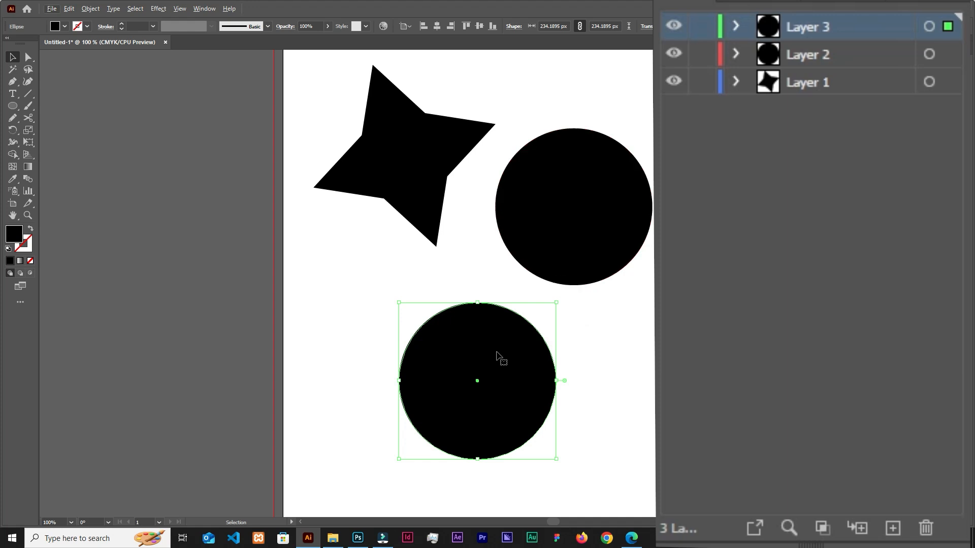
click(549, 248)
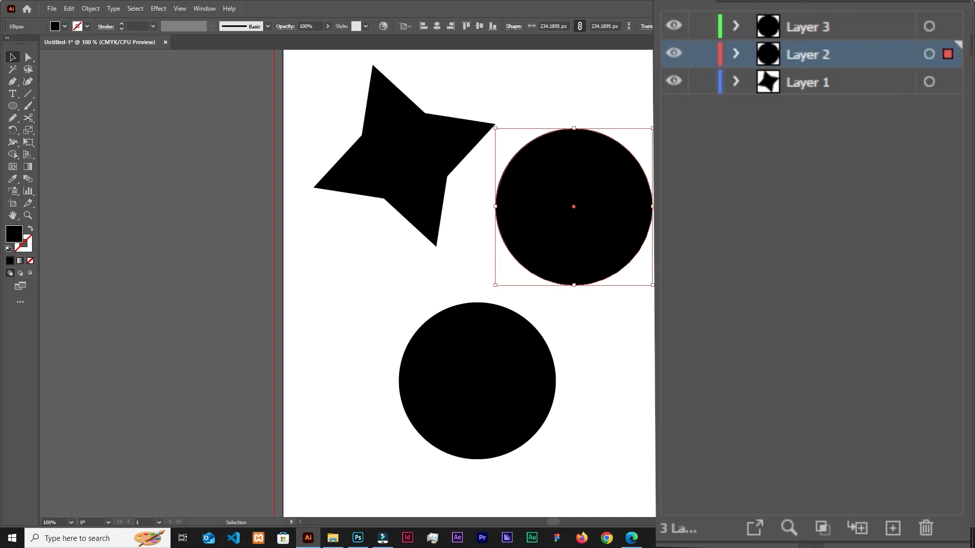
click(519, 372)
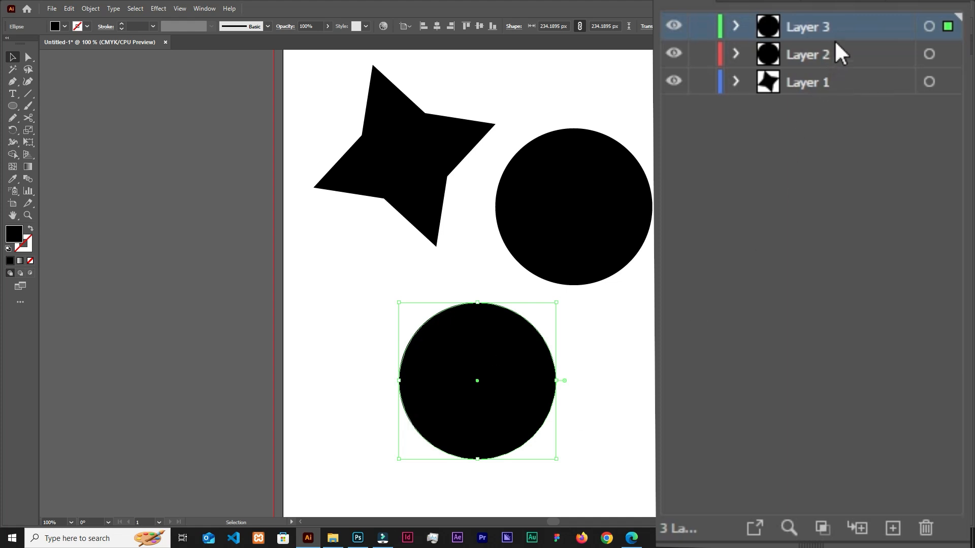
Open the layer options of Layer 3 and browse the available layer colors.
double_click(868, 28)
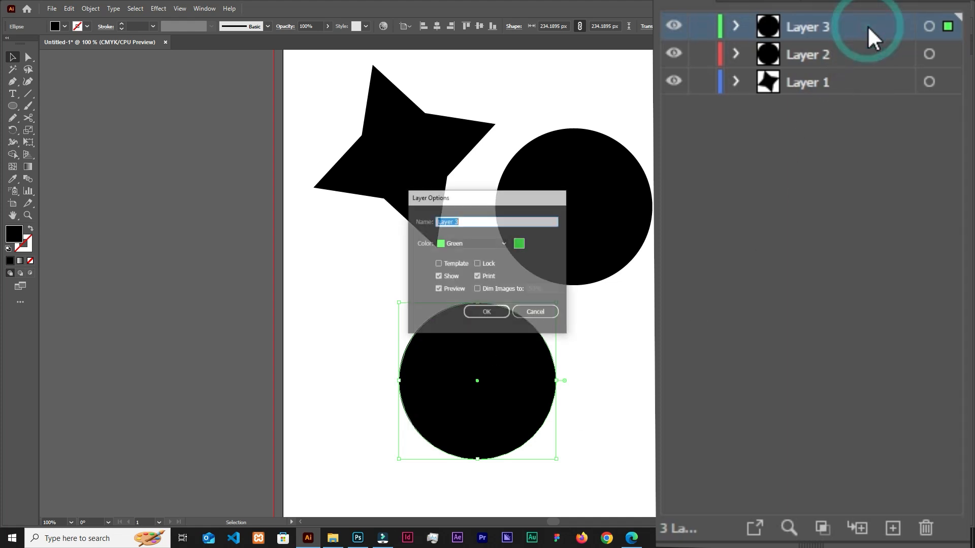
drag(504, 199, 639, 186)
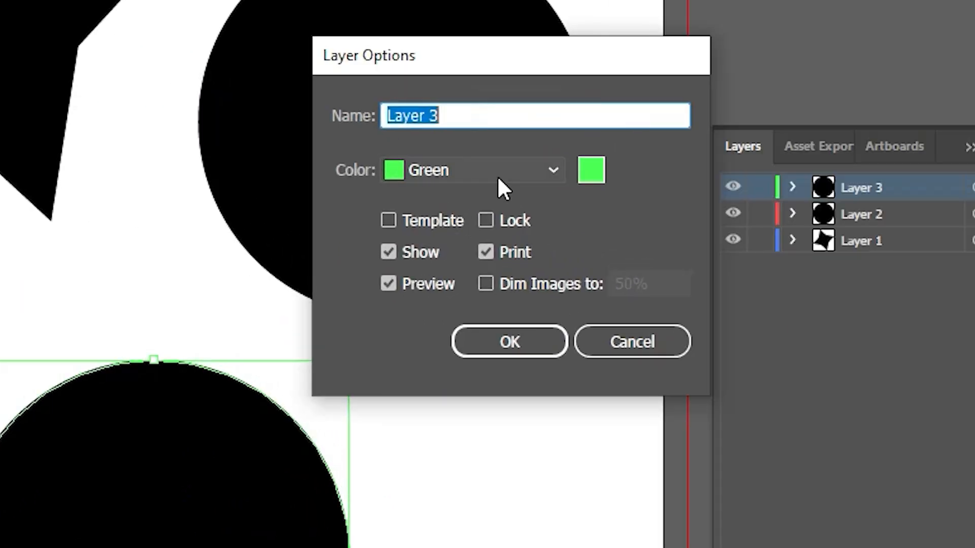
click(556, 171)
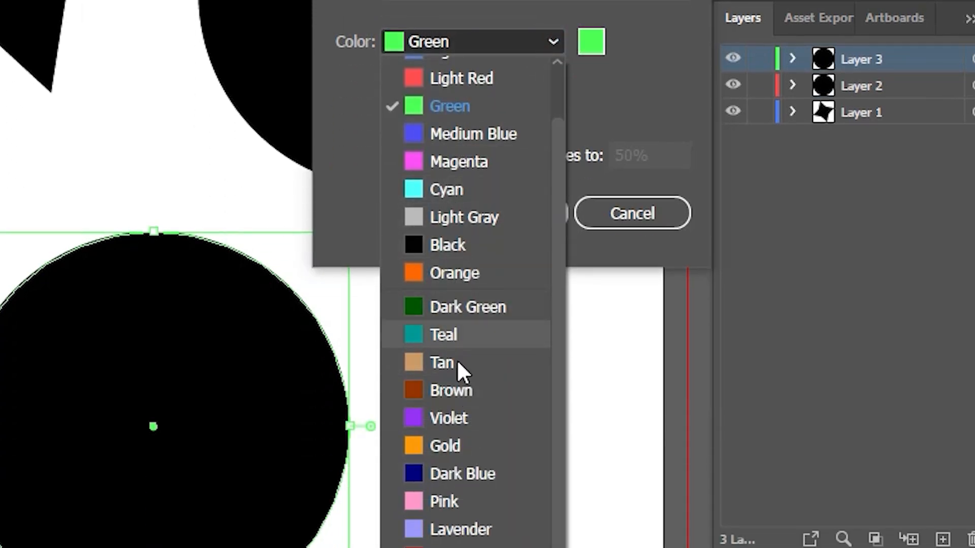
click(462, 446)
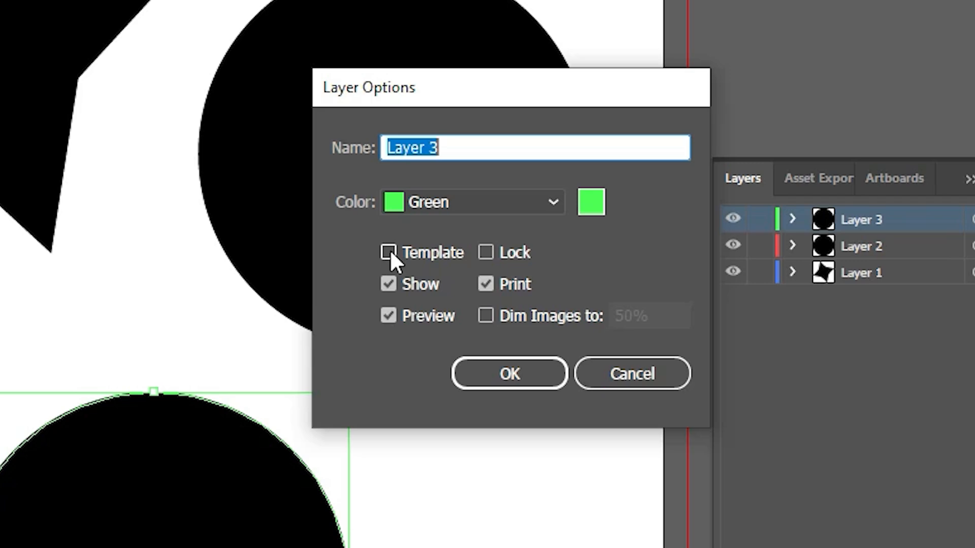
Switch the Template option of Layer 3 on and off, and try its Lock and Show options.
click(389, 251)
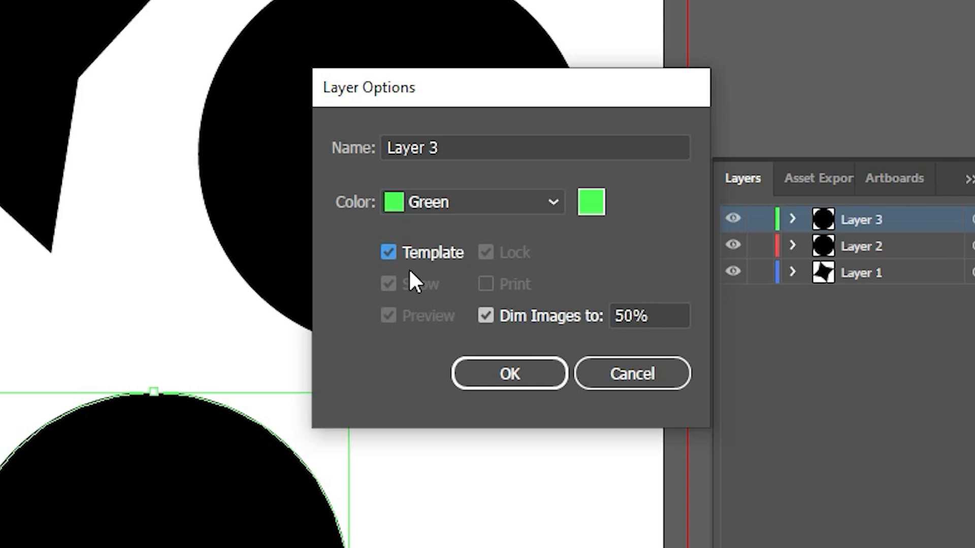
click(389, 252)
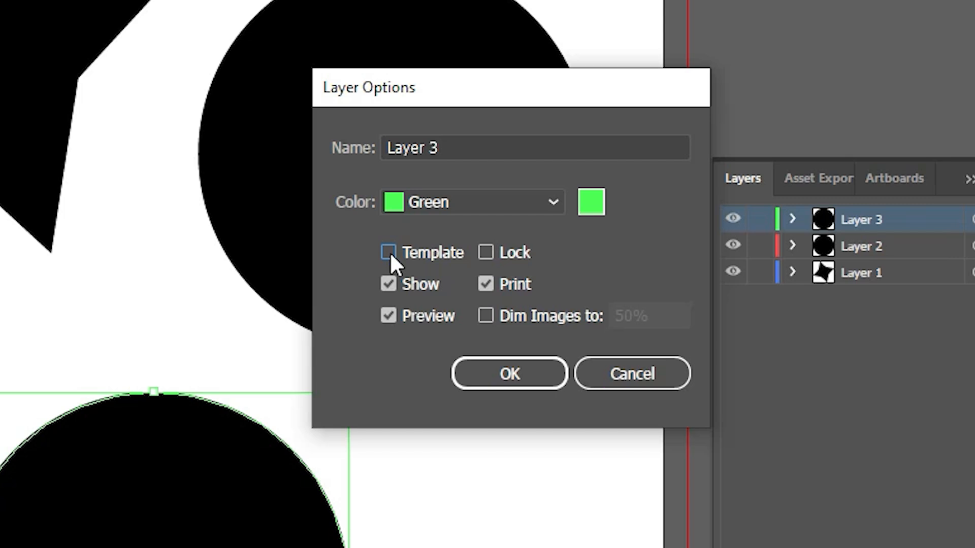
click(487, 257)
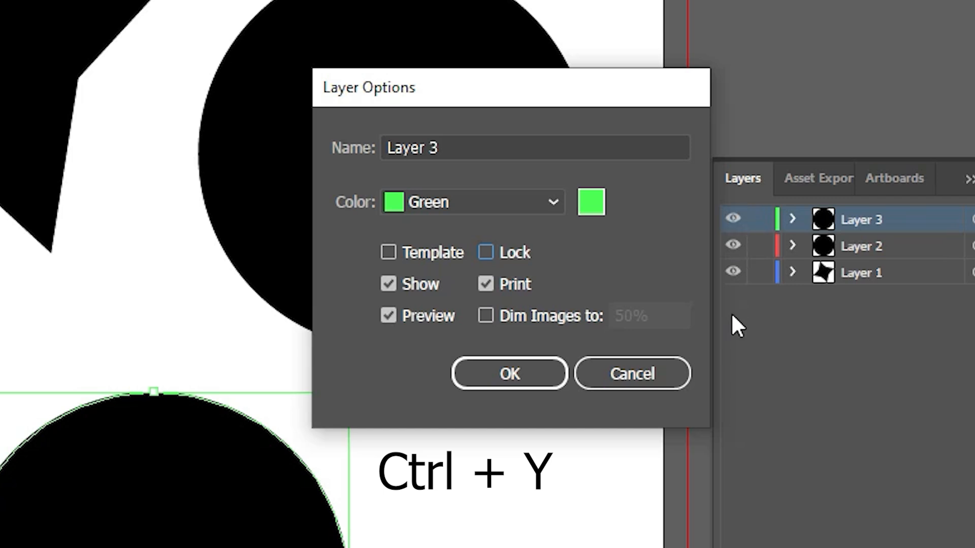
click(404, 277)
click(404, 277)
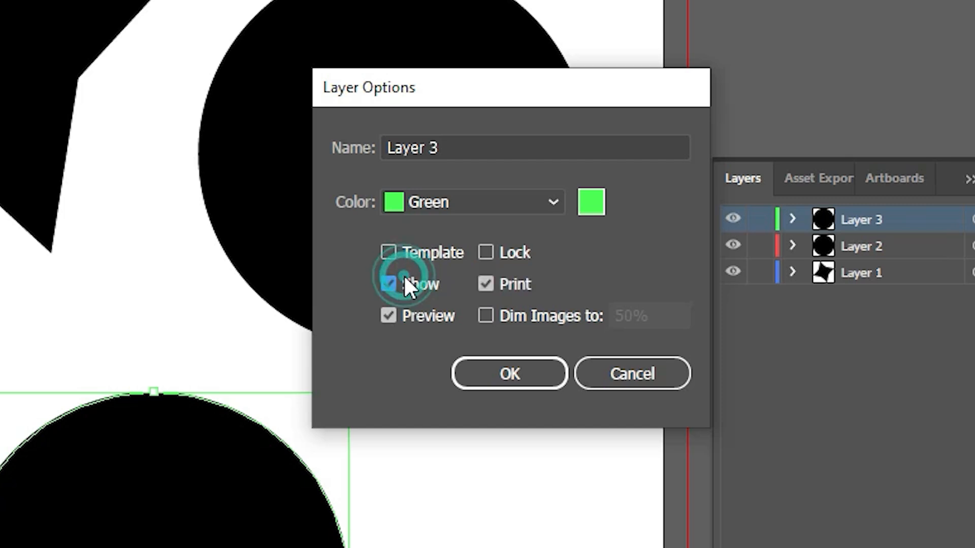
Disable printing for Layer 3 and move the lower circle slightly up to about X 283 px, Y 553 px.
click(486, 283)
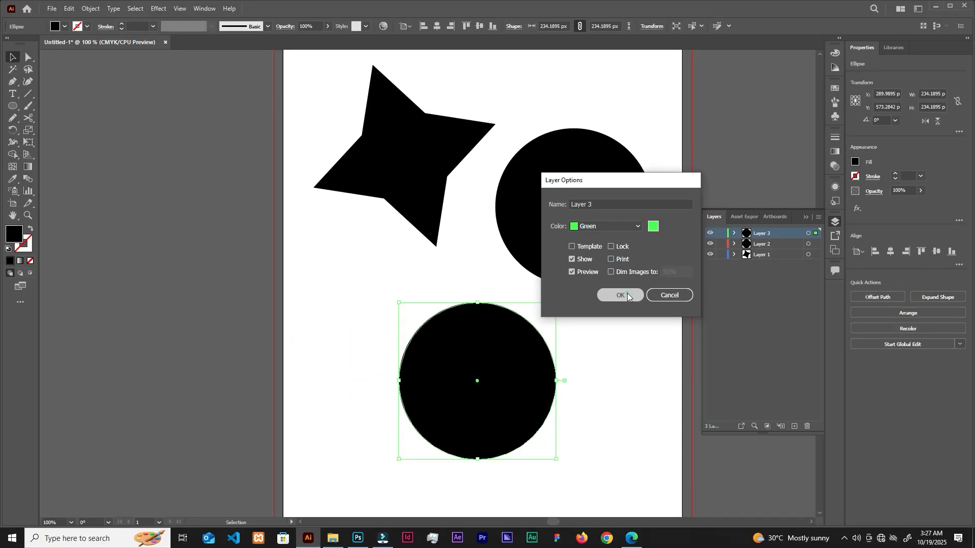
click(527, 370)
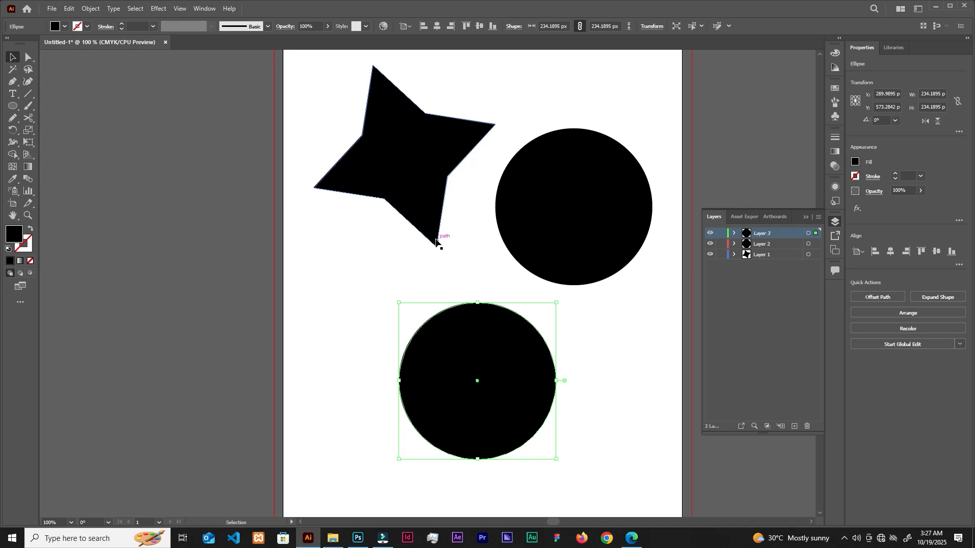
mouse_move(469, 333)
mouse_down()
mouse_move(477, 337)
mouse_move(465, 318)
mouse_up()
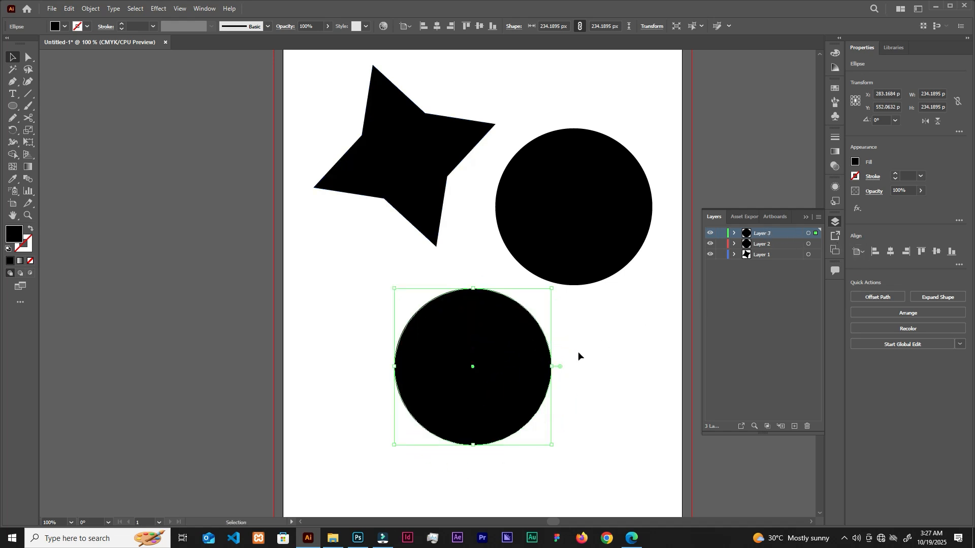
Reopen the layer options of Layer 3 to review its Print setting.
double_click(784, 233)
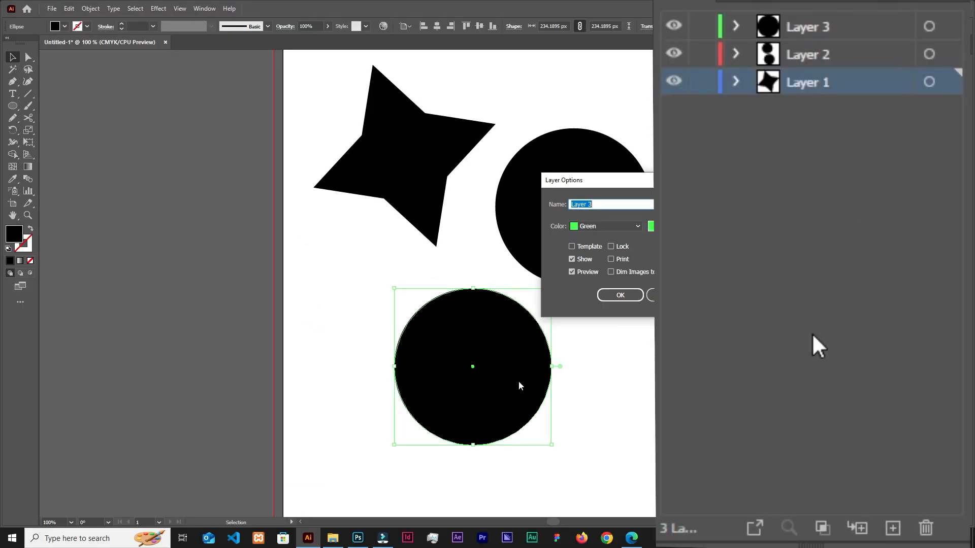
click(621, 295)
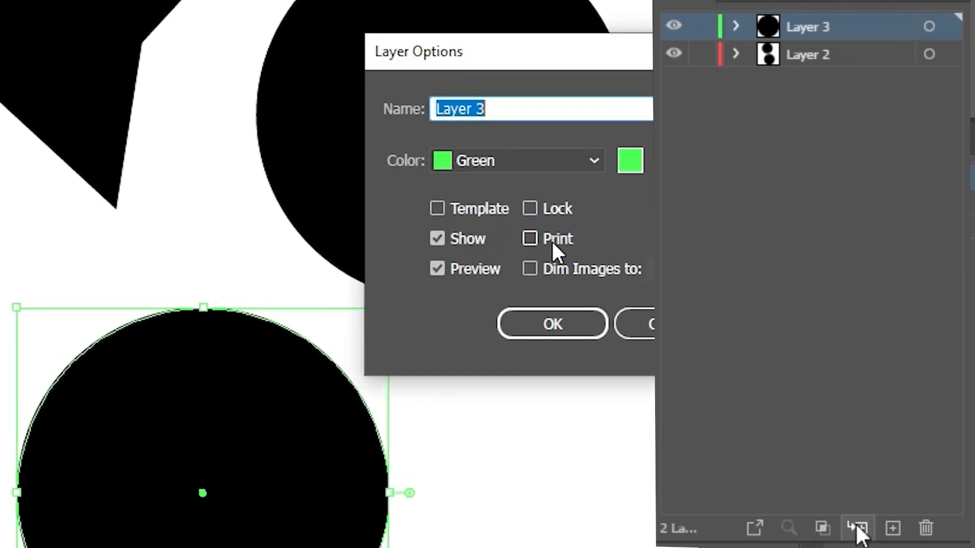
Enable Print and try the Template option in Layer 3's options while adding two empty sublayers inside Layer 3.
click(531, 240)
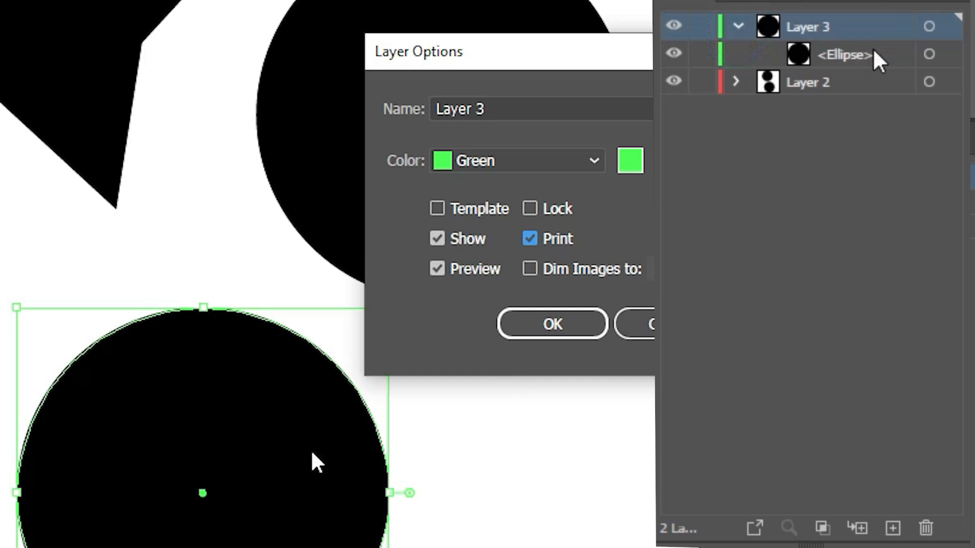
click(857, 528)
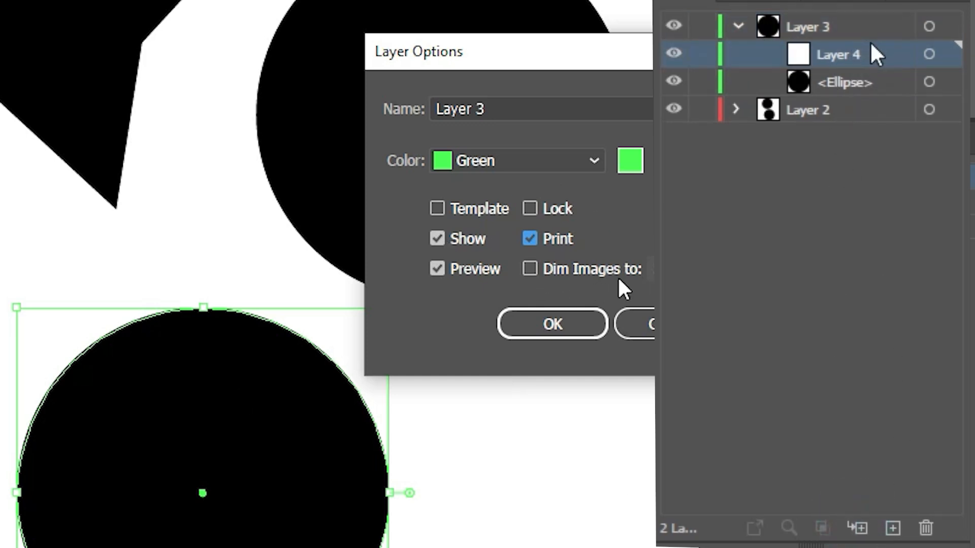
click(468, 208)
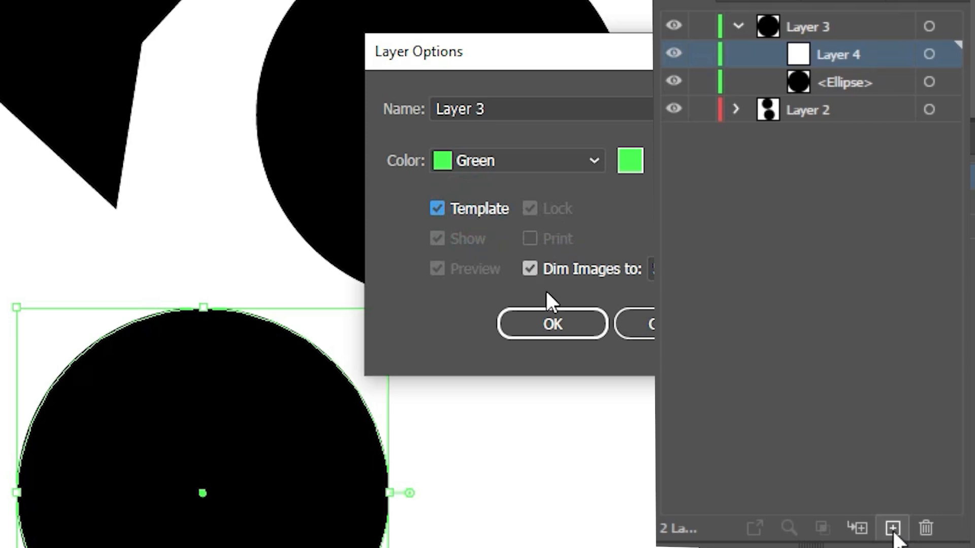
click(893, 530)
click(466, 208)
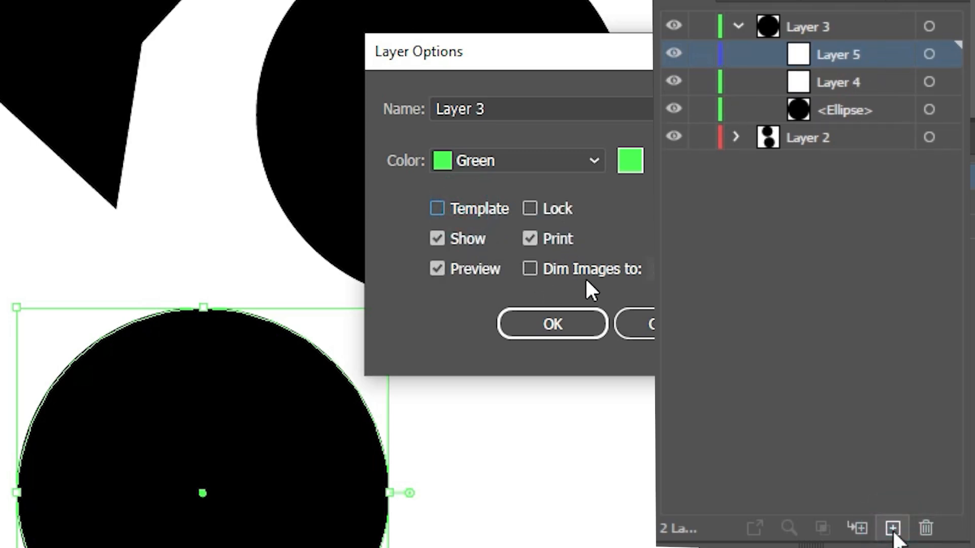
Add a third sublayer inside Layer 3 and a new top-level layer above Layer 3.
click(850, 28)
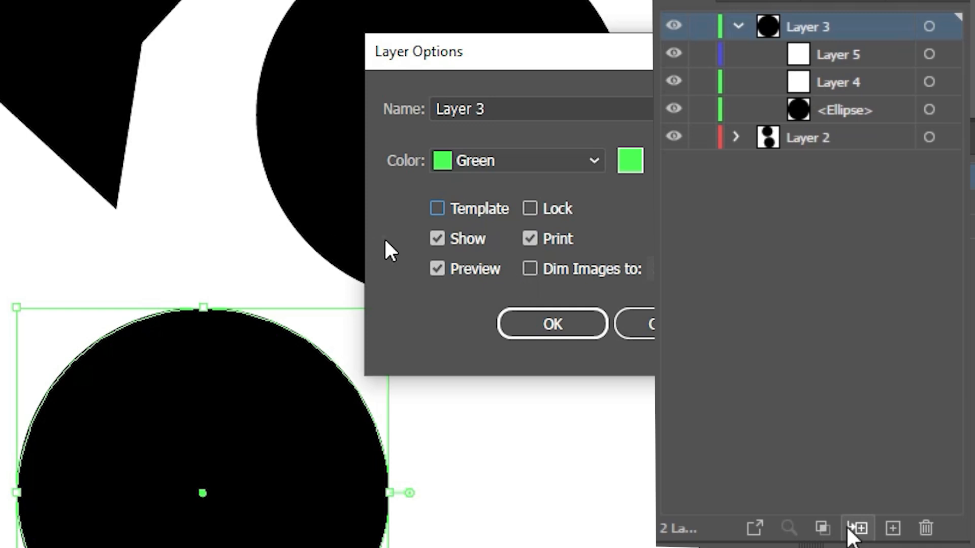
click(855, 529)
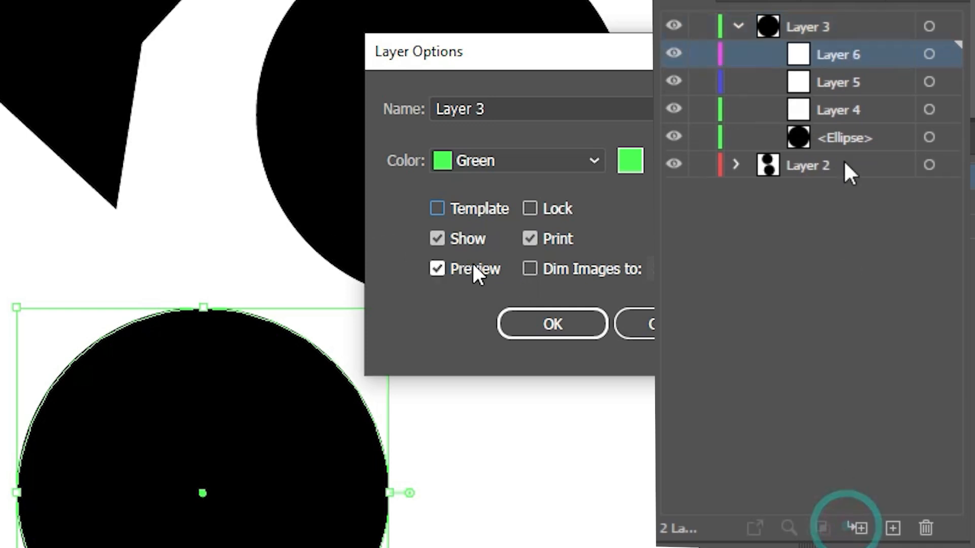
click(737, 26)
click(737, 27)
click(851, 28)
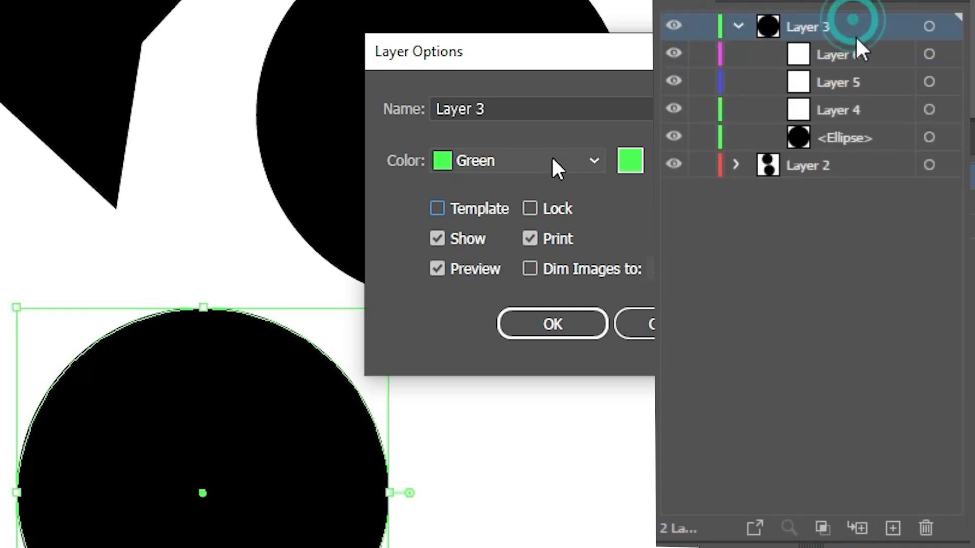
click(895, 538)
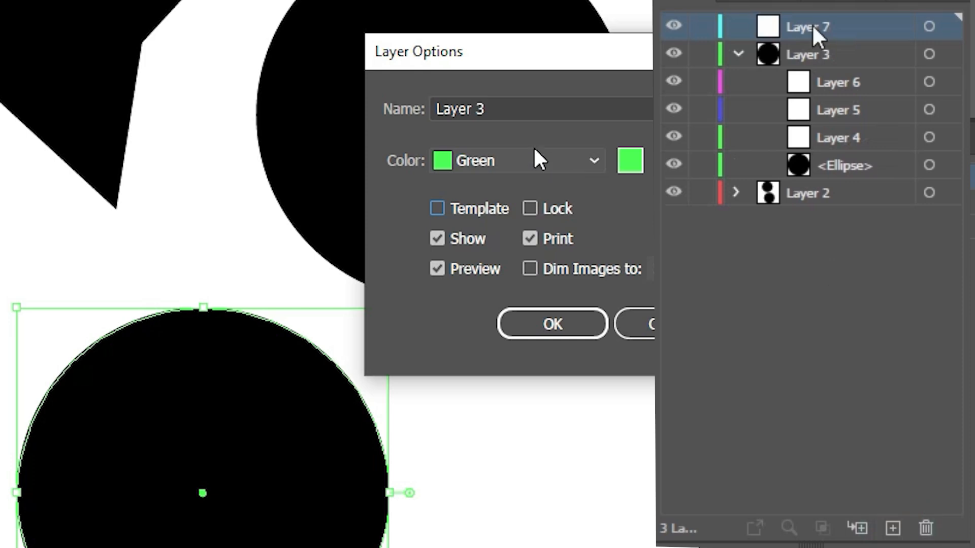
Add a new layer above Layer 6 inside Layer 3, and turn off Preview in Layer 3's options.
click(832, 88)
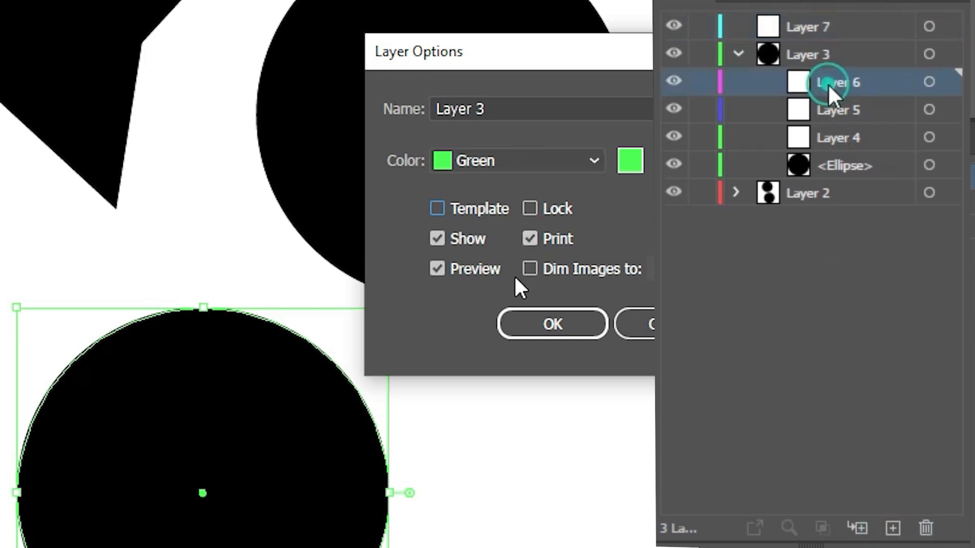
click(892, 528)
click(438, 270)
click(550, 327)
click(833, 385)
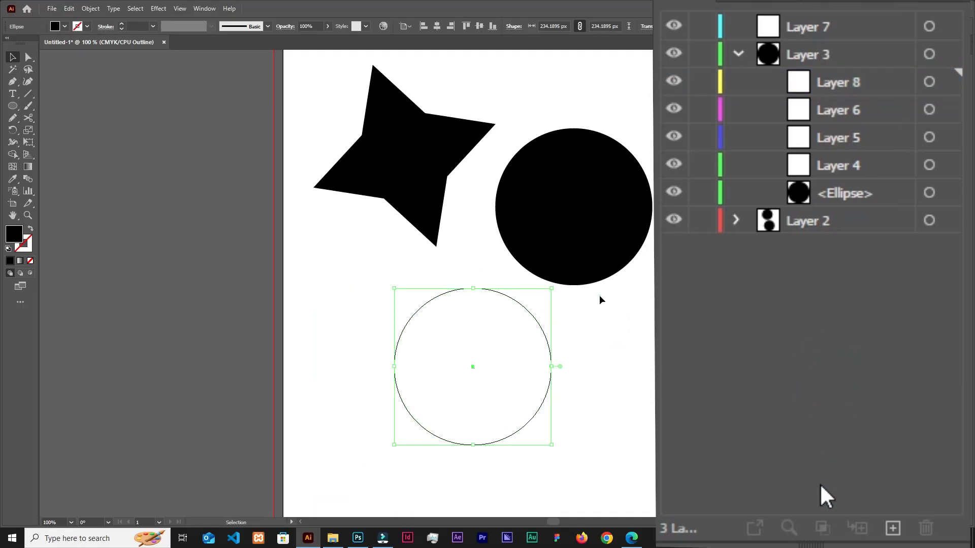
Try to select the outlined circle by its interior, and make Layer 7 the active layer.
click(599, 300)
click(523, 353)
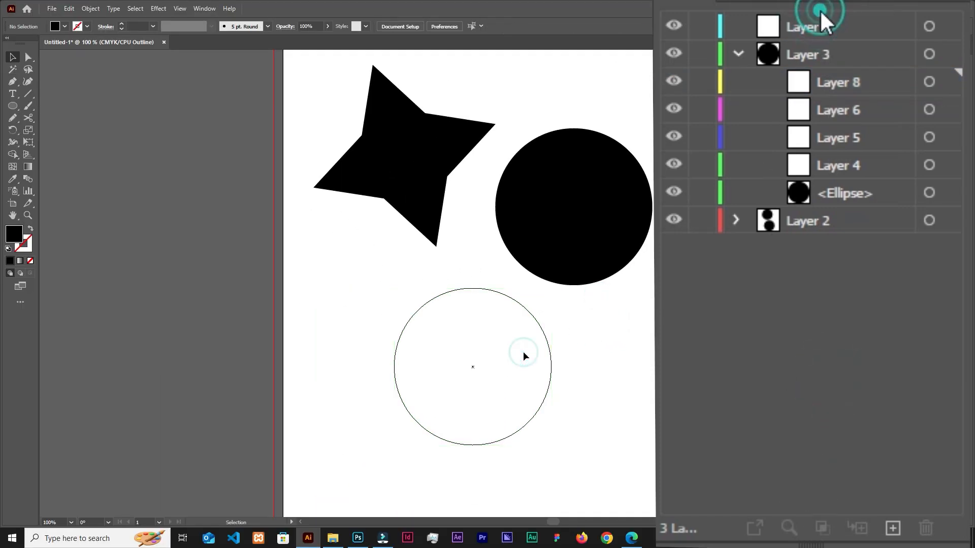
click(899, 23)
click(493, 292)
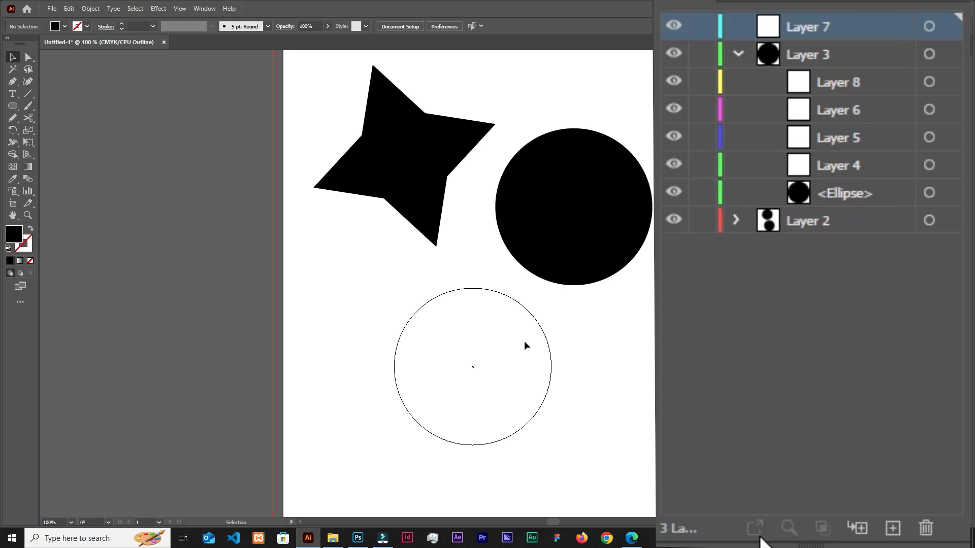
Switch the whole artwork to full Preview and on to Outline view.
key(ctrl)
key(ctrl+y)
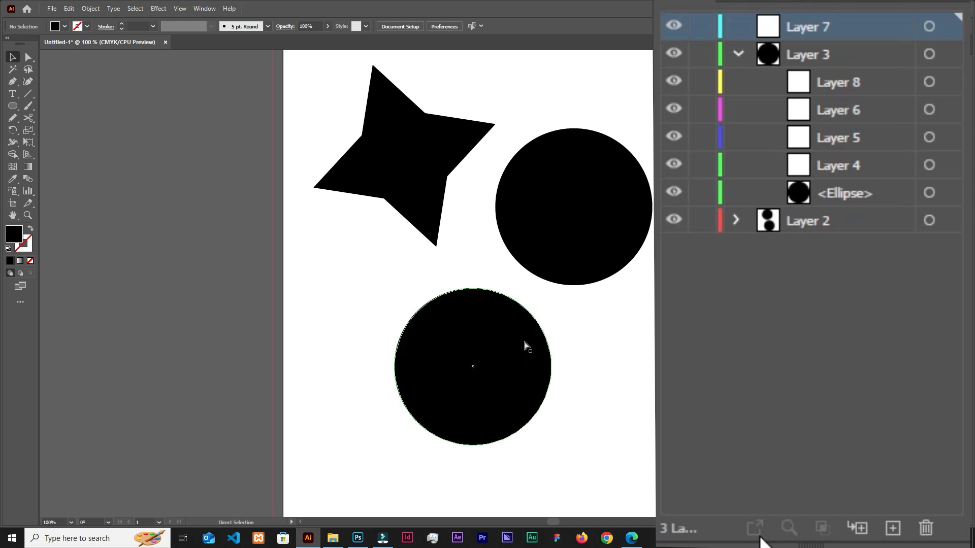
key(ctrl+y)
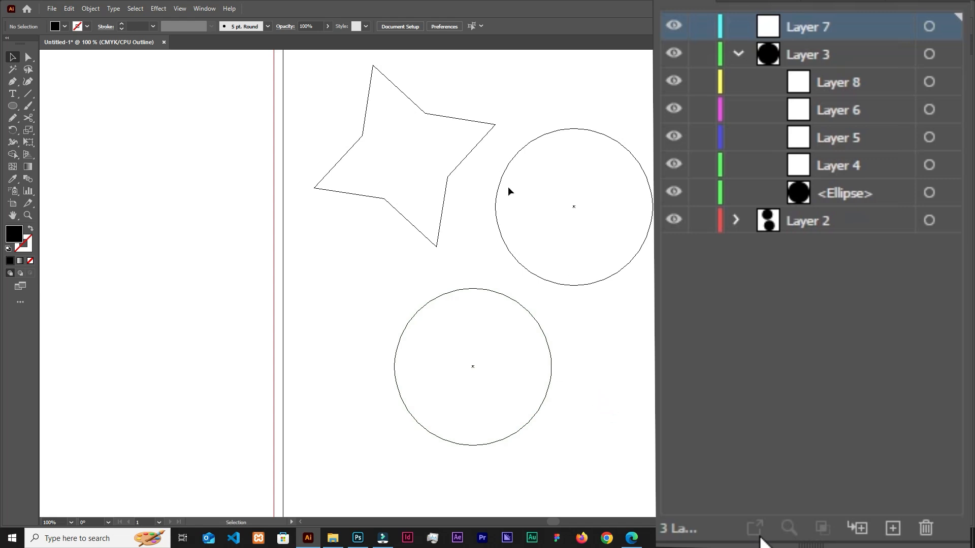
Move the upper circle to about X 415 px, Y 358 px so it meets the lower circle, and inspect where their outlines meet.
scroll(569, 182, up, 3)
scroll(570, 181, down, 3)
scroll(548, 230, up, 3)
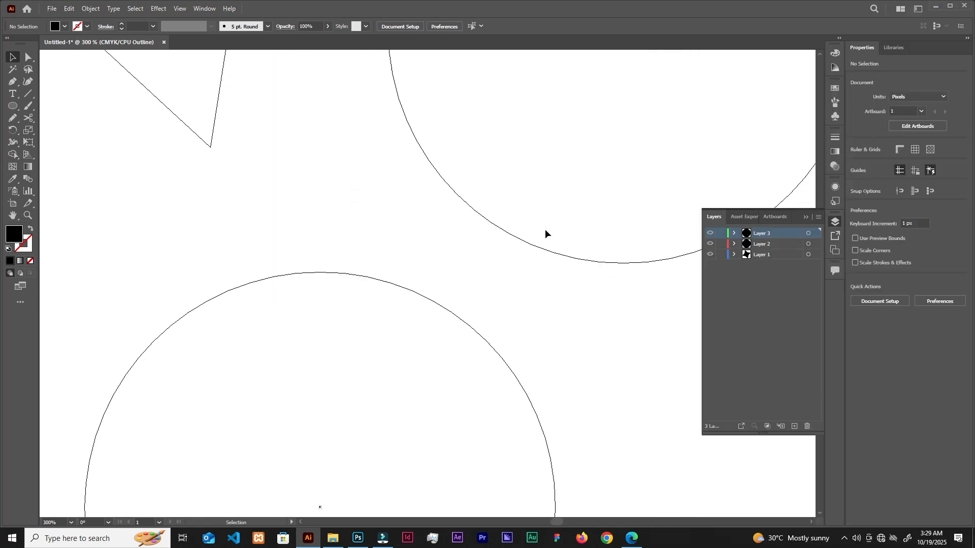
drag(533, 249, 482, 334)
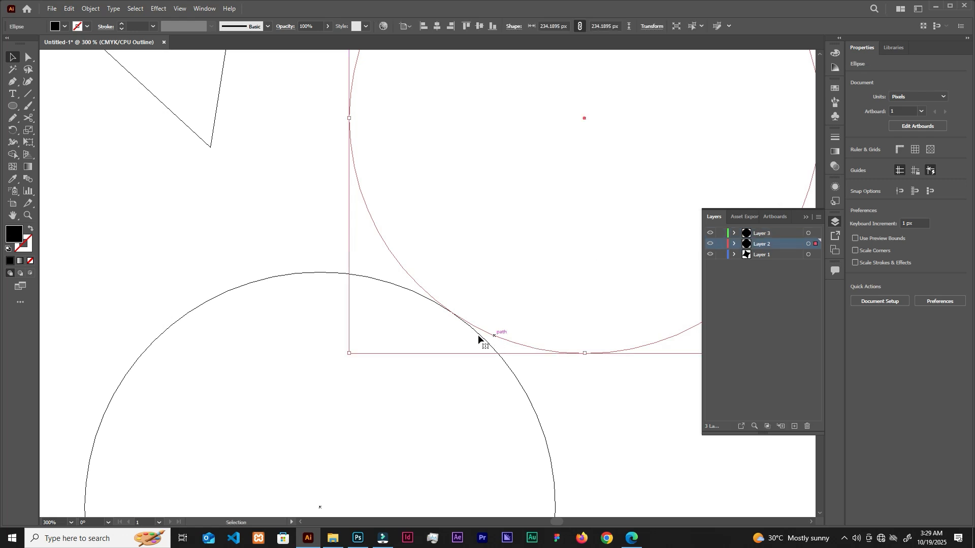
scroll(447, 318, up, 6)
scroll(446, 318, up, 1)
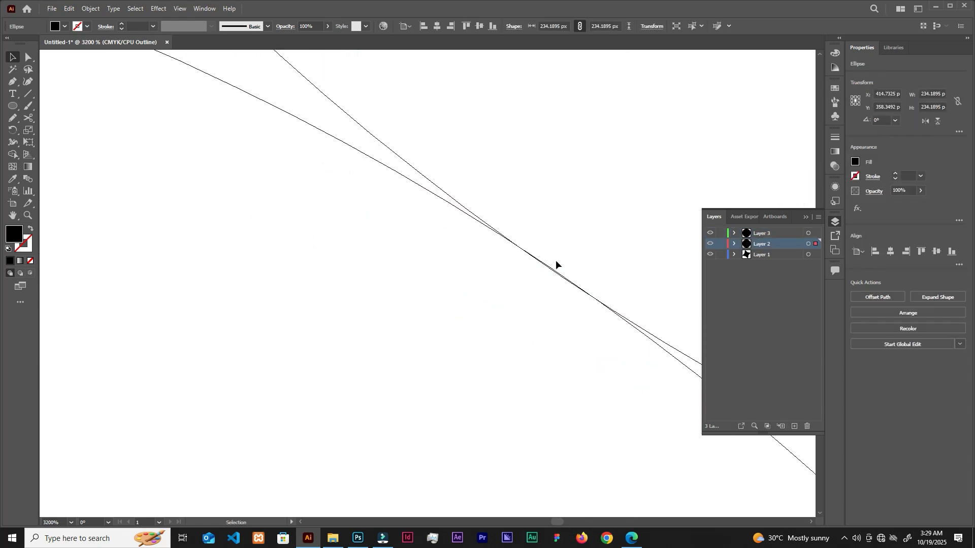
scroll(559, 258, down, 12)
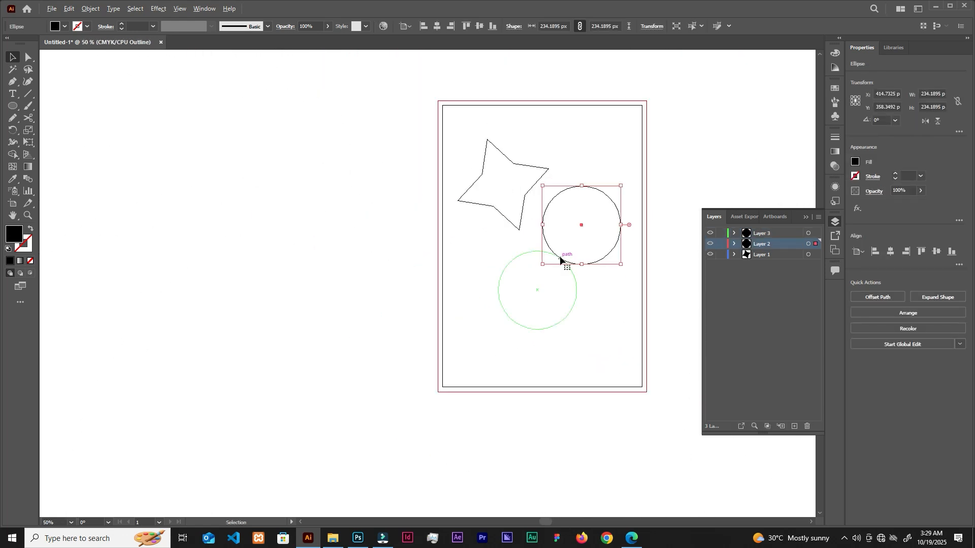
click(603, 161)
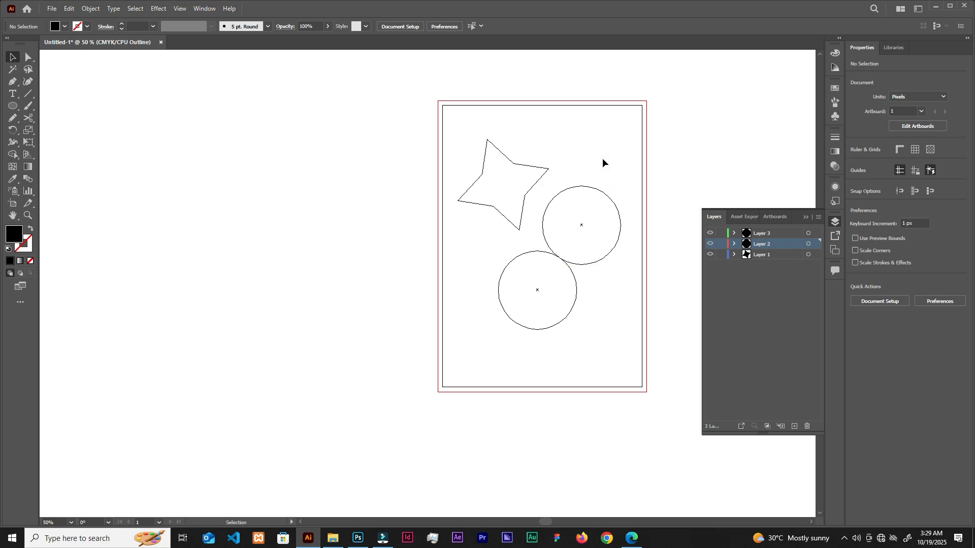
Return the artwork to Preview and move the lower circle about 77 px left and 70 px down.
scroll(602, 160, up, 1)
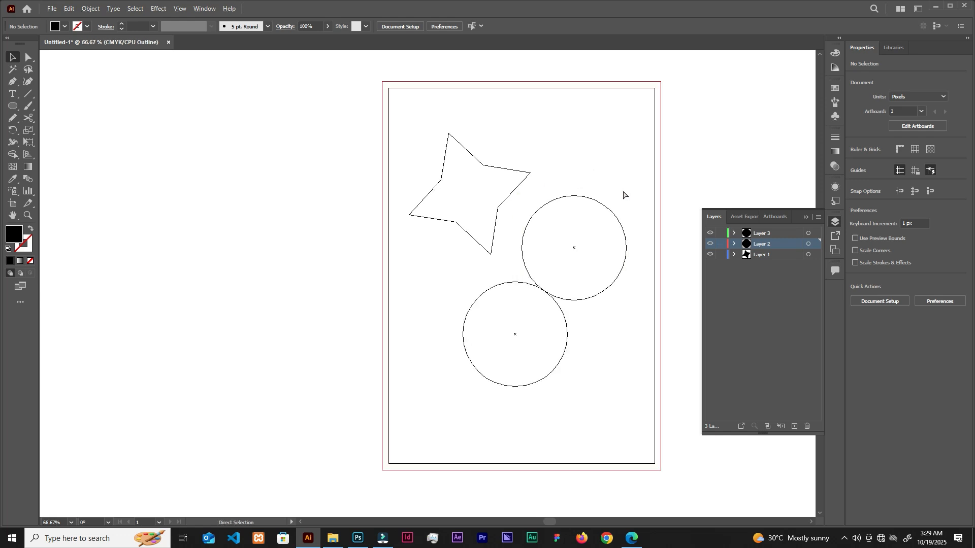
key(ctrl+y)
drag(543, 335, 509, 367)
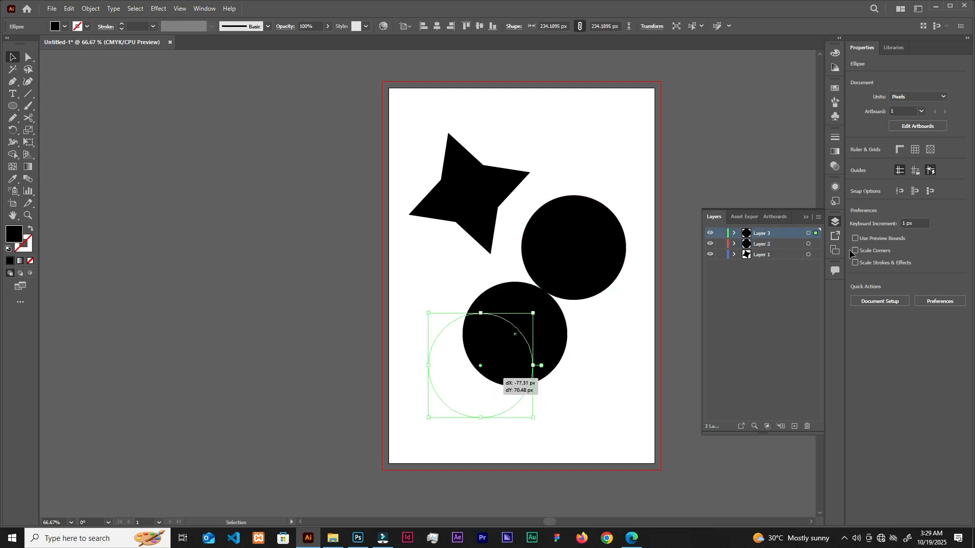
click(637, 353)
Review Layer 3's options, and place a copy of the upper circle below it at about X 461 px, Y 616 px.
double_click(774, 232)
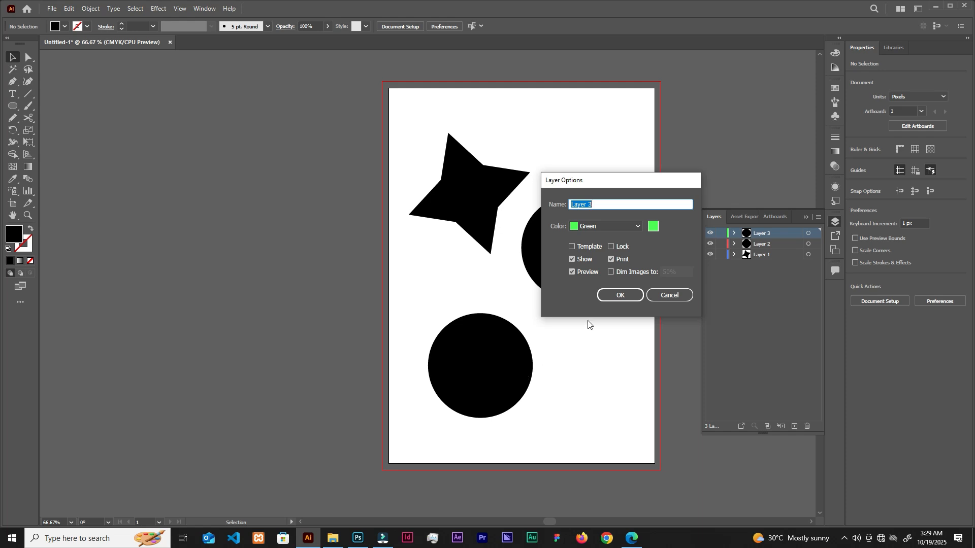
click(620, 294)
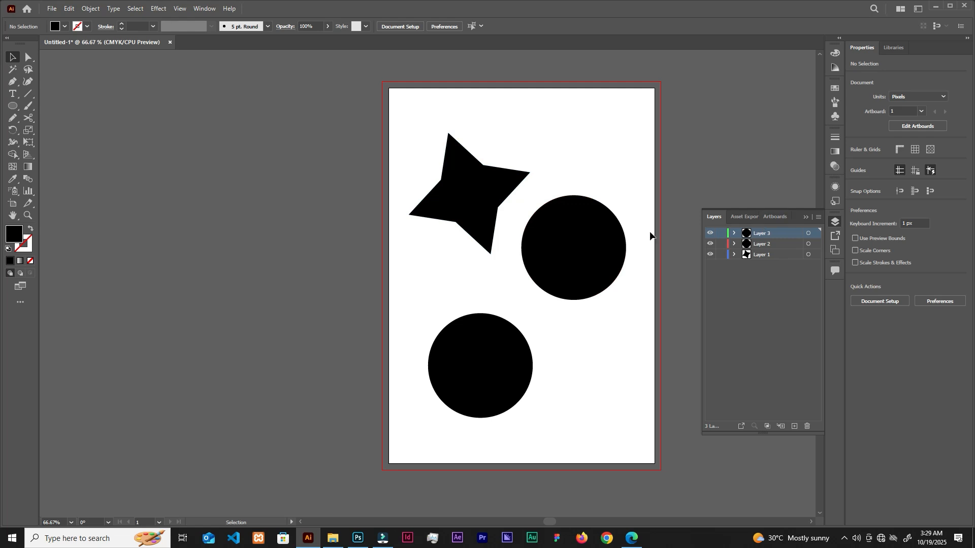
drag(587, 236, 607, 352)
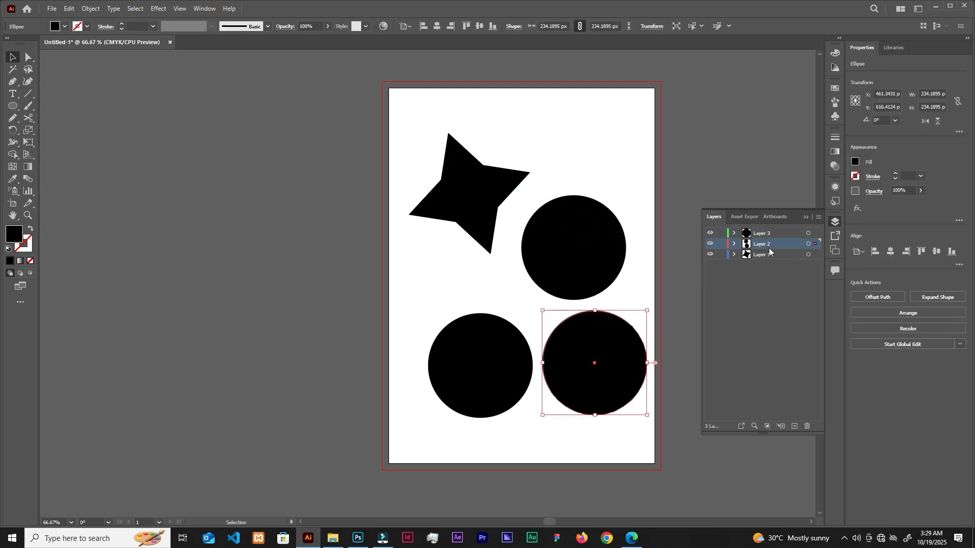
Turn off Preview for Layer 2, and test selecting the filled star and the interior of an outlined circle.
double_click(785, 245)
click(581, 273)
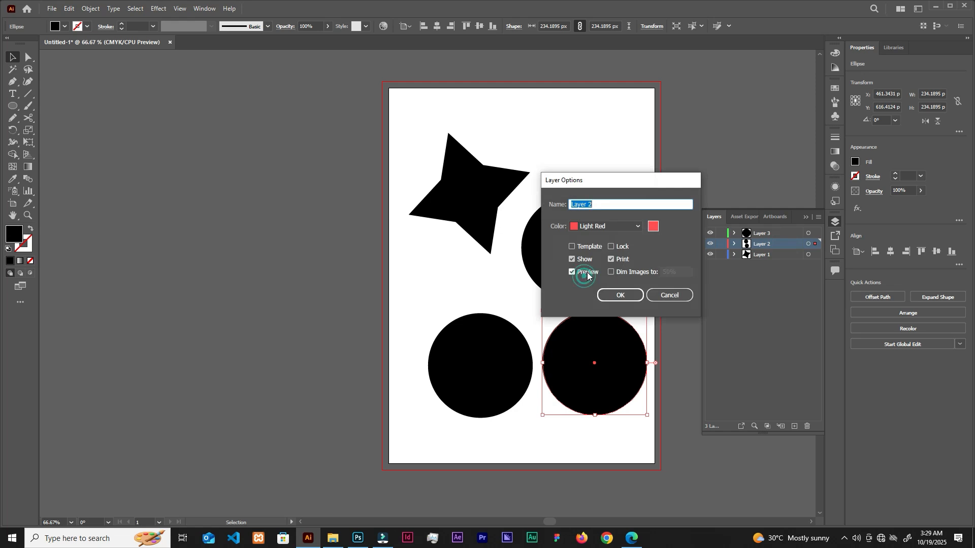
click(617, 294)
click(453, 202)
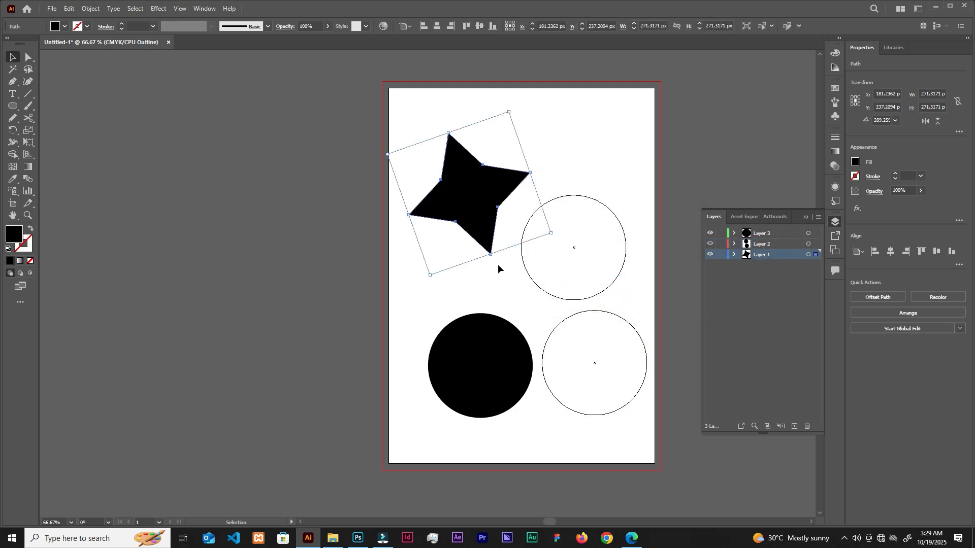
click(590, 262)
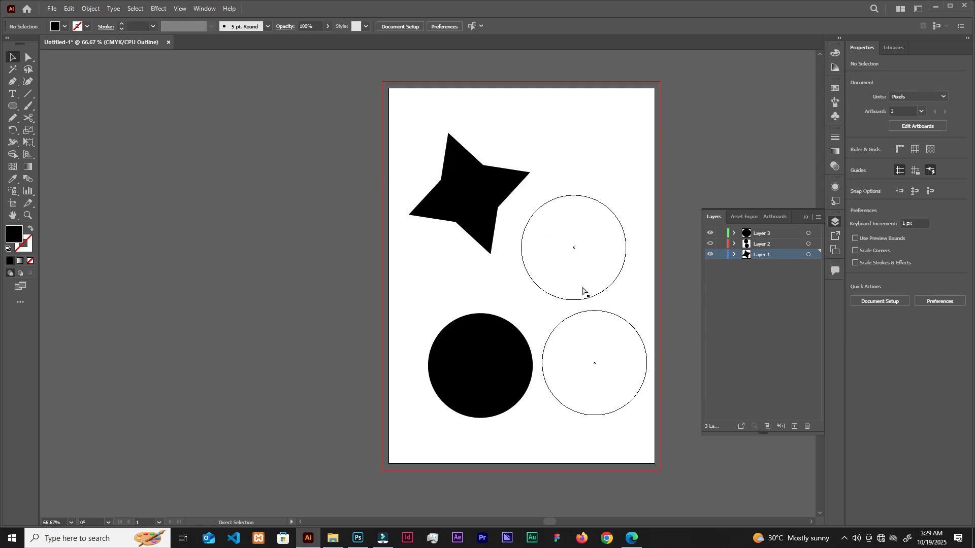
Toggle the whole artwork between Preview and Outline view, finishing in Preview.
key(ctrl+y)
key(ctrl+y)
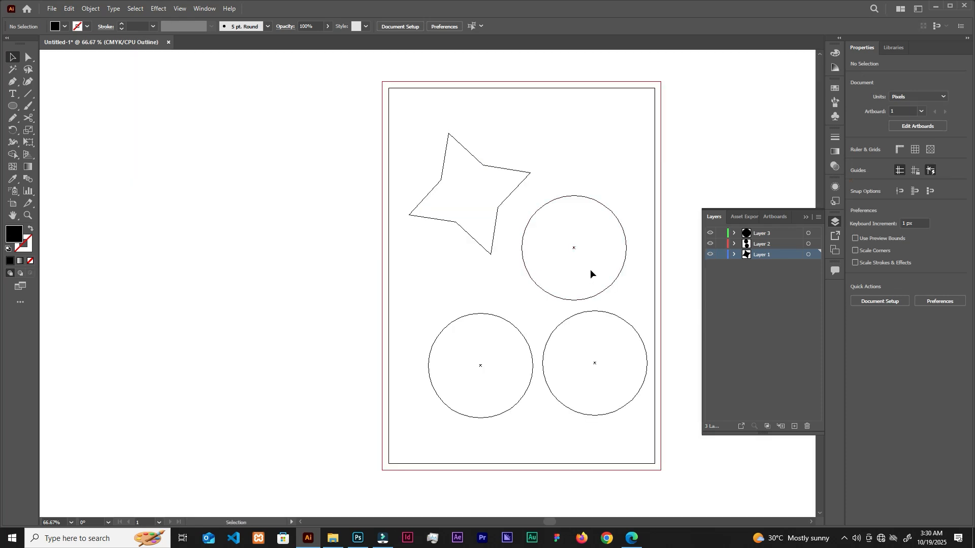
click(631, 281)
key(ctrl+y)
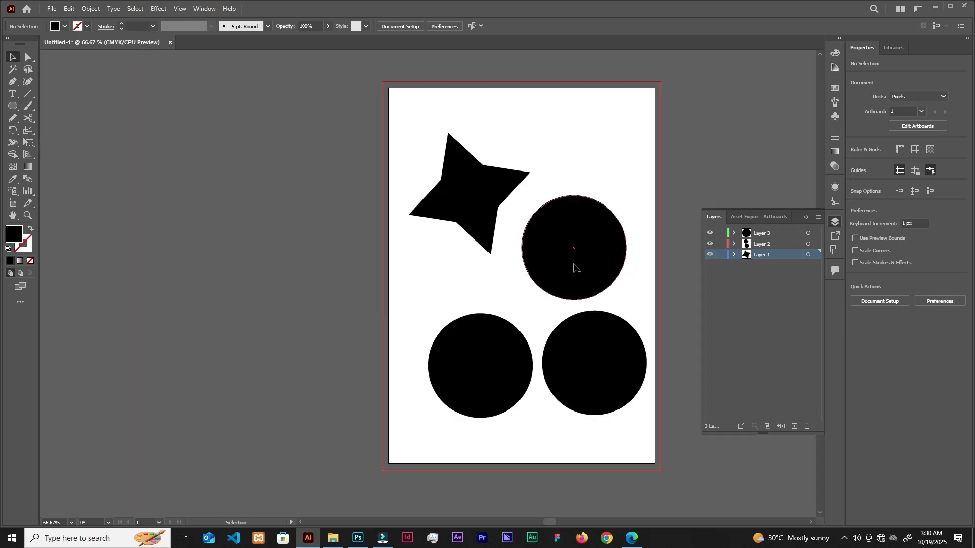
Delete Layer 1 together with its star artwork.
alt+scroll(574, 264, up, 1)
scroll(648, 246, down, 1)
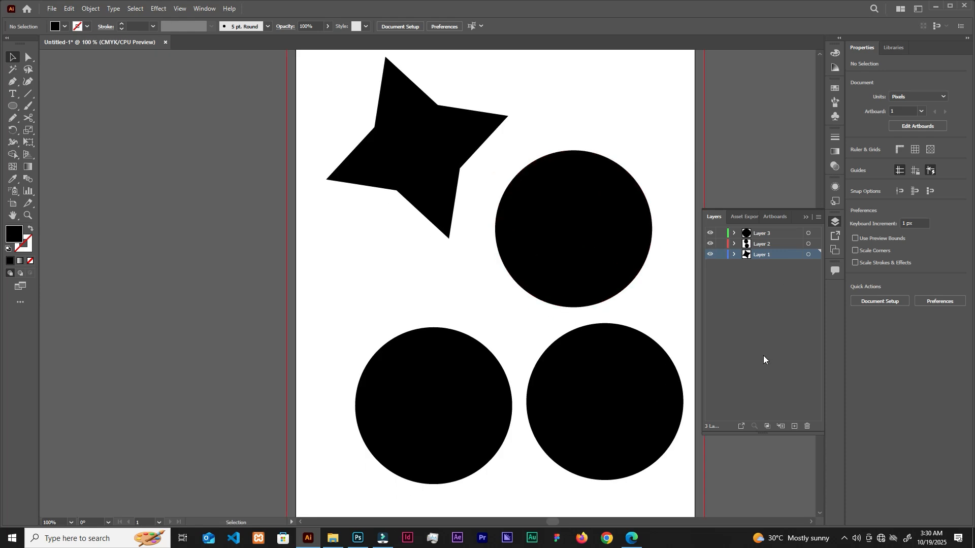
click(808, 427)
click(532, 282)
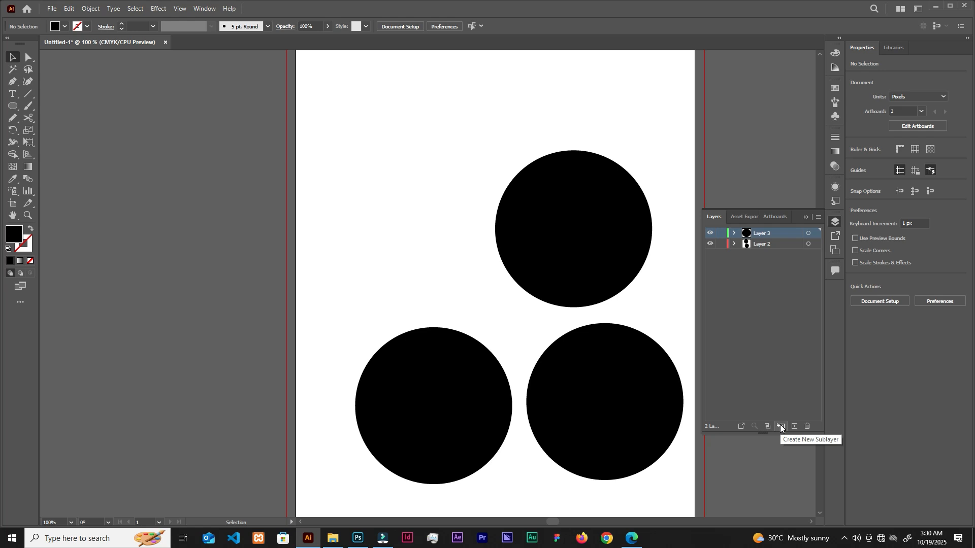
Expand Layer 3, add two empty layers inside it, and make Layer 3 active again.
click(734, 233)
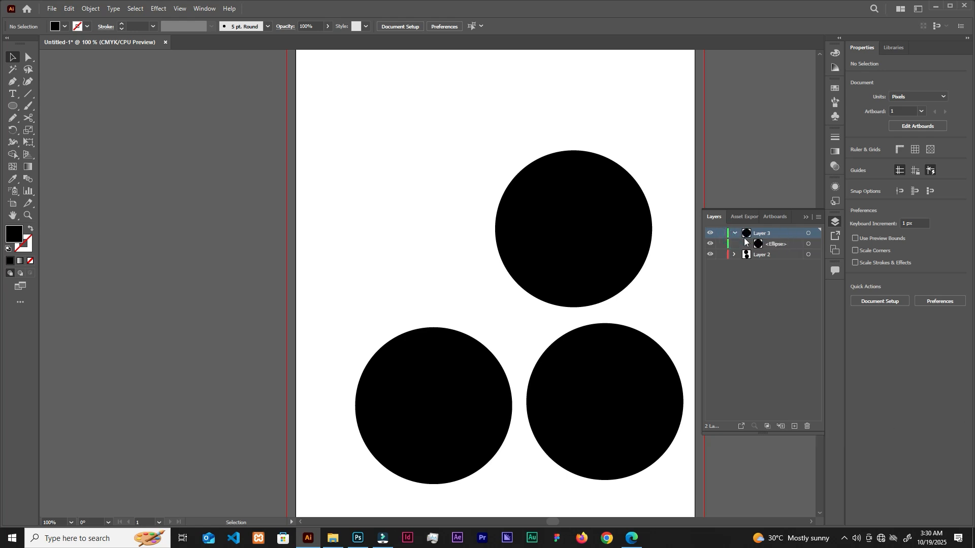
click(780, 425)
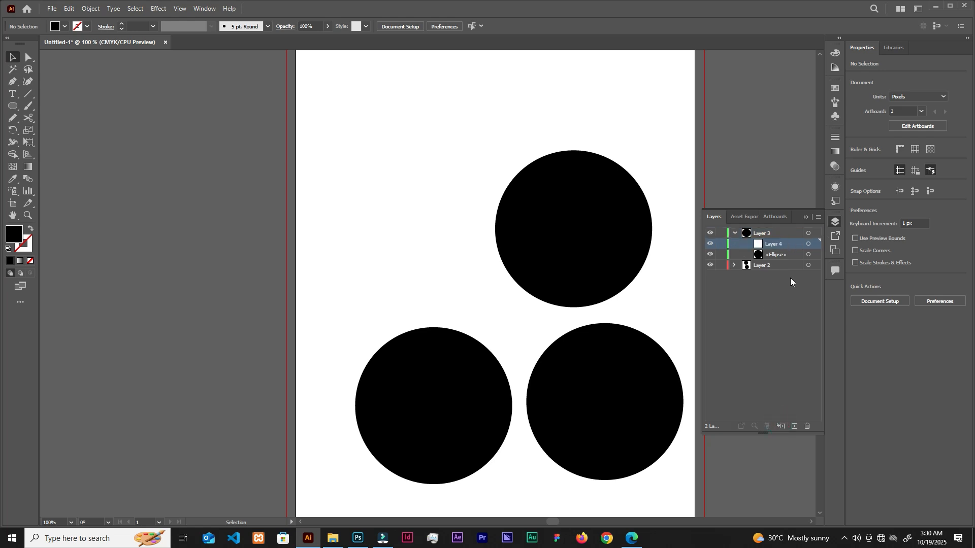
click(795, 427)
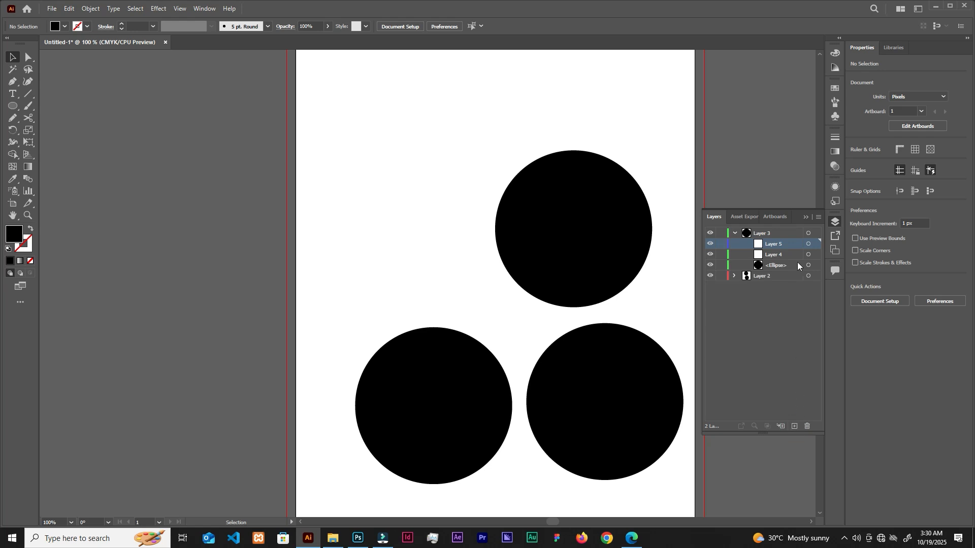
click(777, 233)
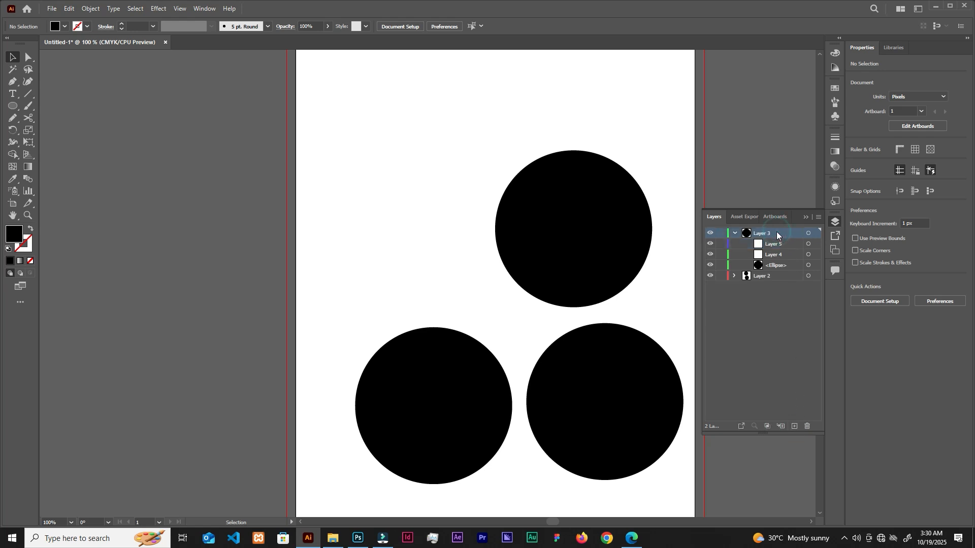
Add another empty sublayer inside Layer 3, and collapse and re-expand Layer 3 to check its contents.
click(776, 426)
click(735, 233)
click(735, 234)
Create a new top-level layer above Layer 3 and another empty layer above Layer 6 inside Layer 3.
click(779, 232)
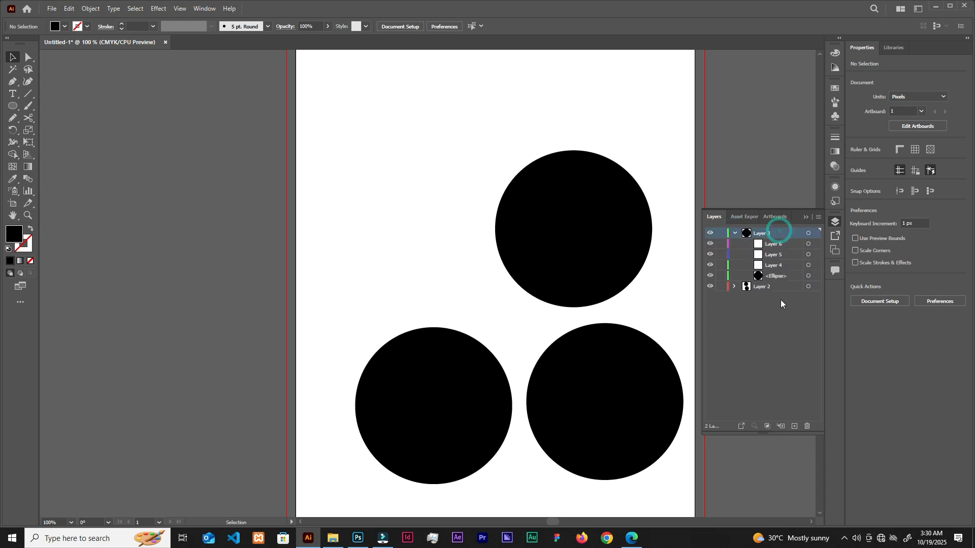
click(795, 427)
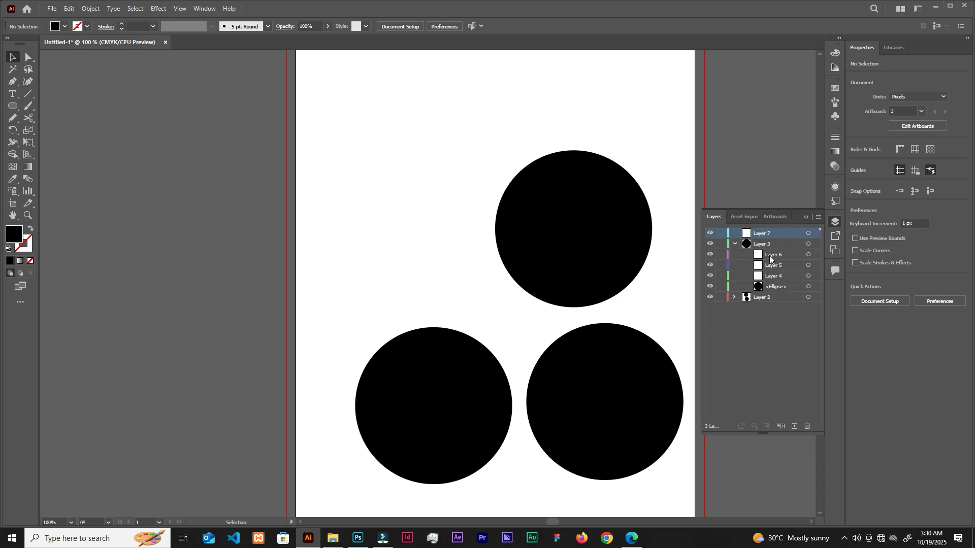
click(769, 255)
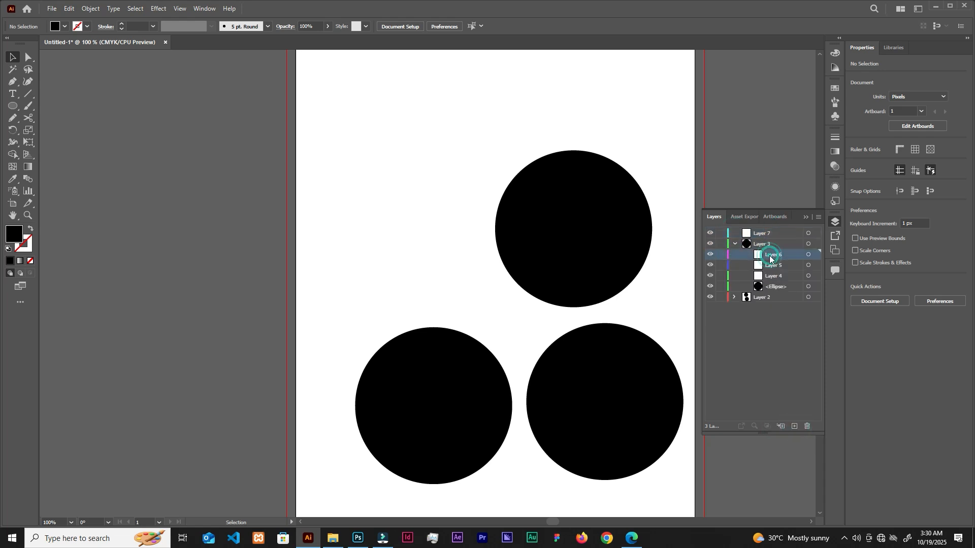
click(796, 426)
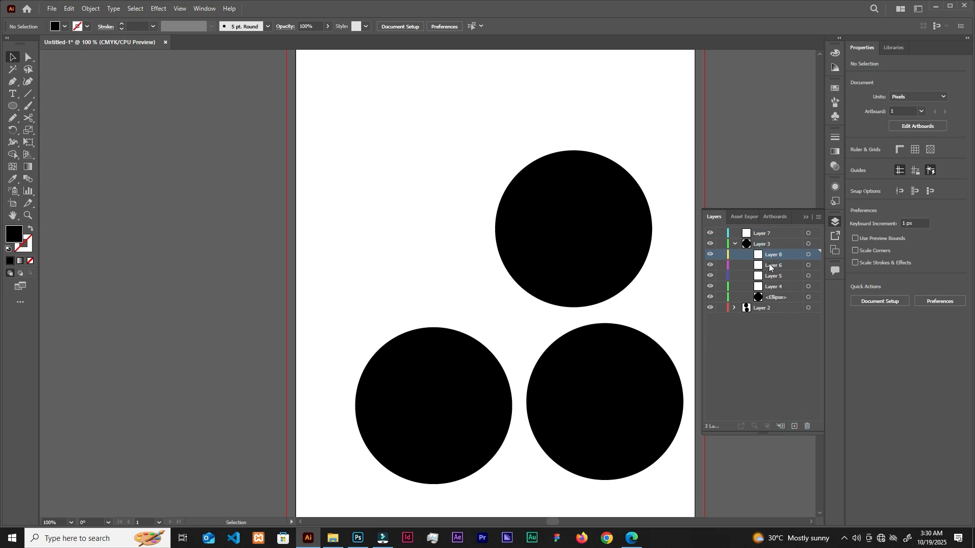
click(771, 371)
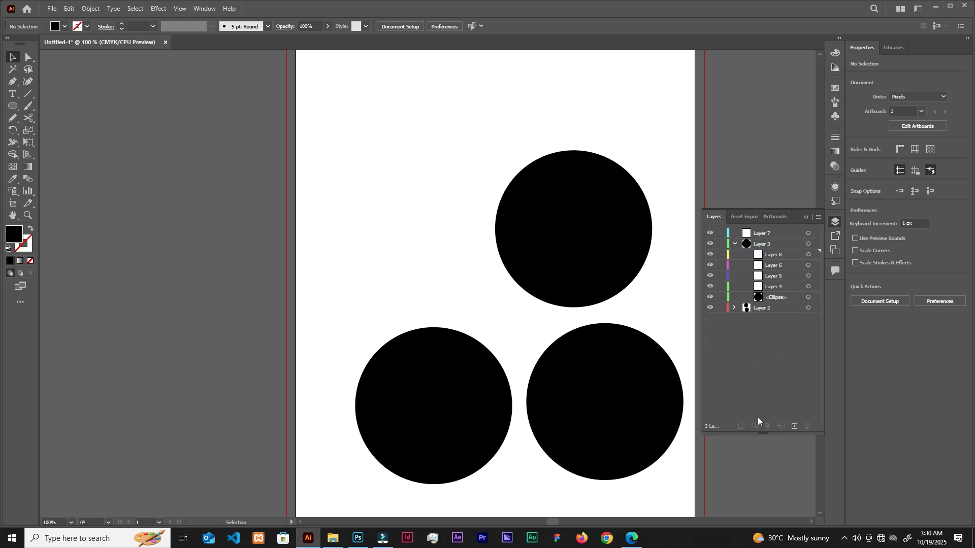
click(767, 232)
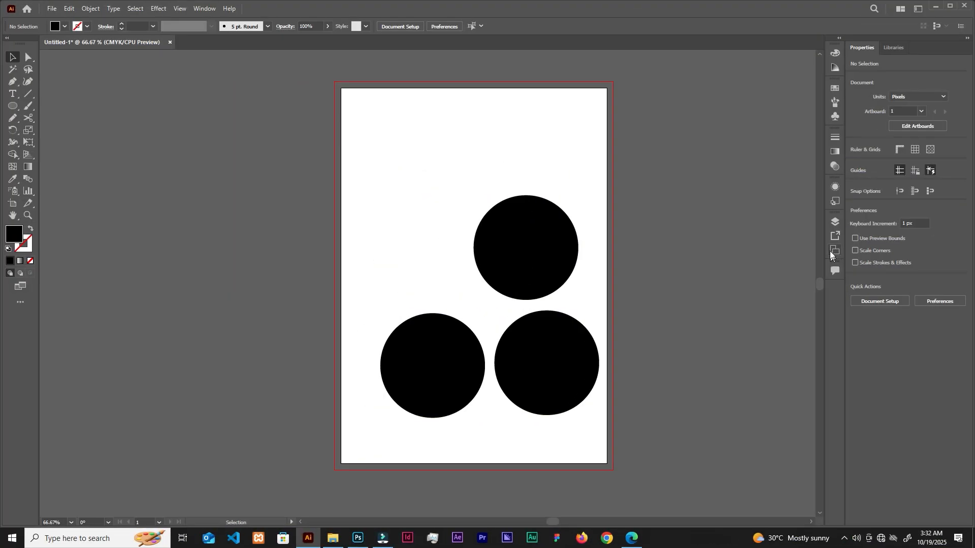
click(833, 223)
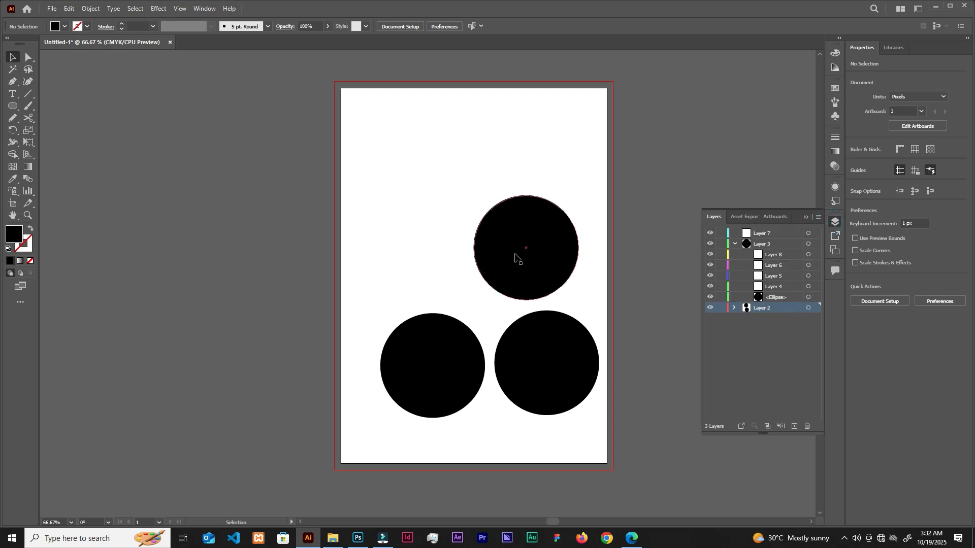
click(477, 182)
click(805, 218)
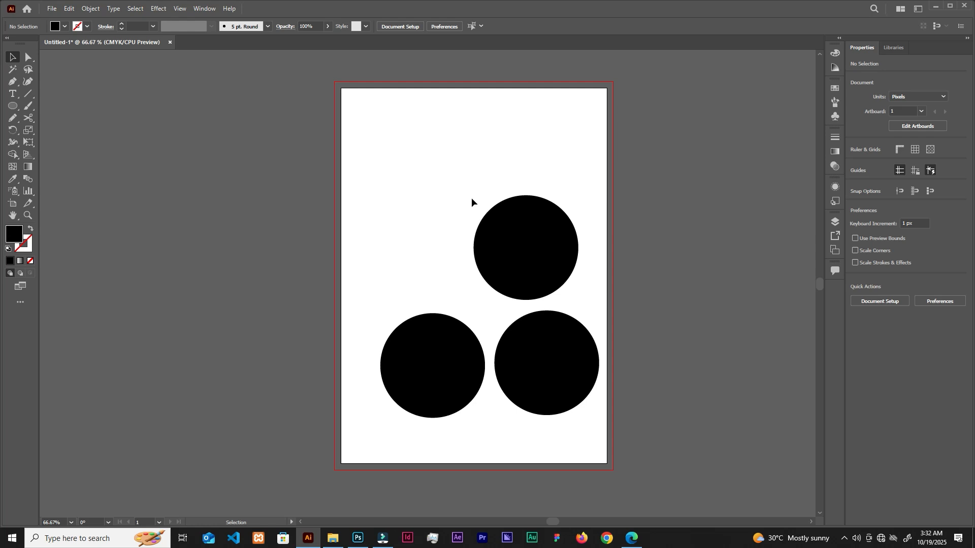
Compare the context commands for the empty artboard with those for the upper circle, including its Arrange options.
right_click(364, 216)
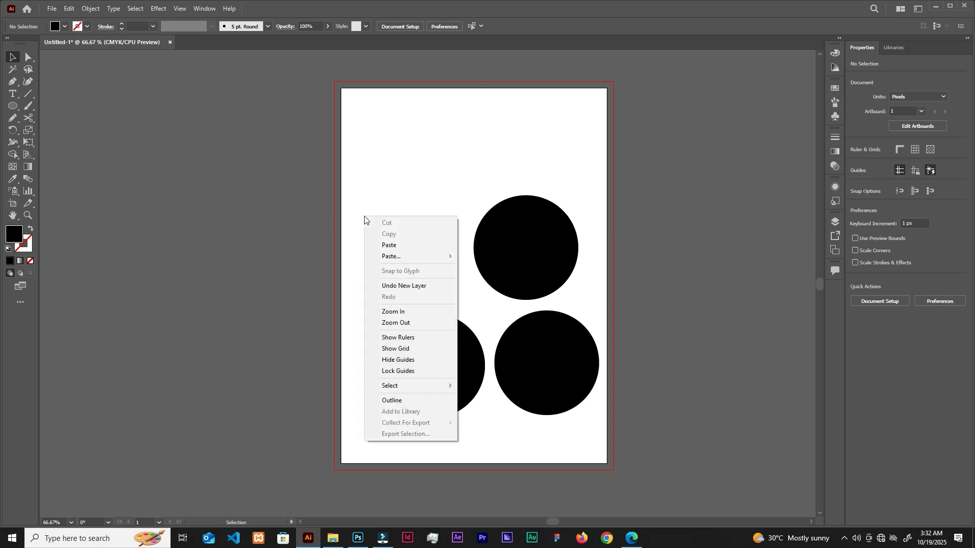
click(499, 240)
right_click(499, 237)
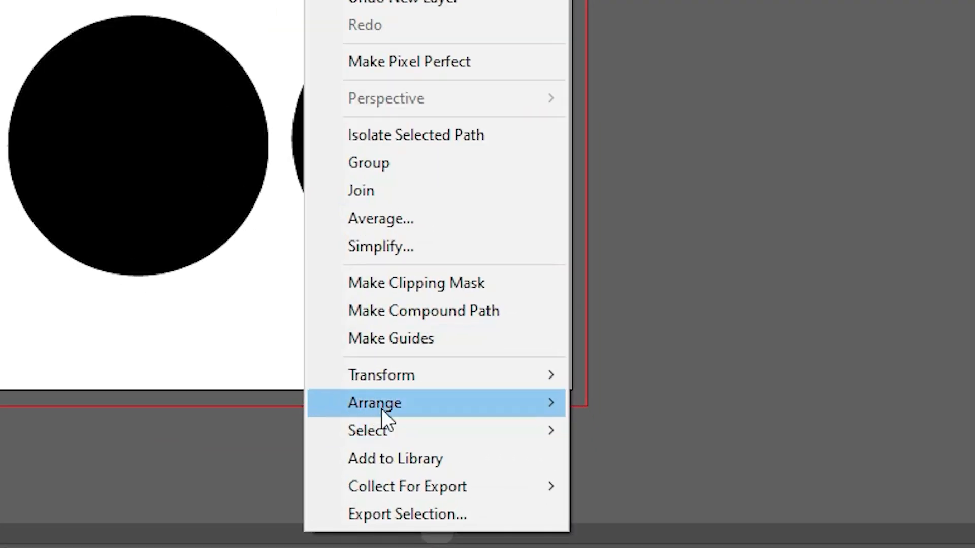
mouse_move(522, 398)
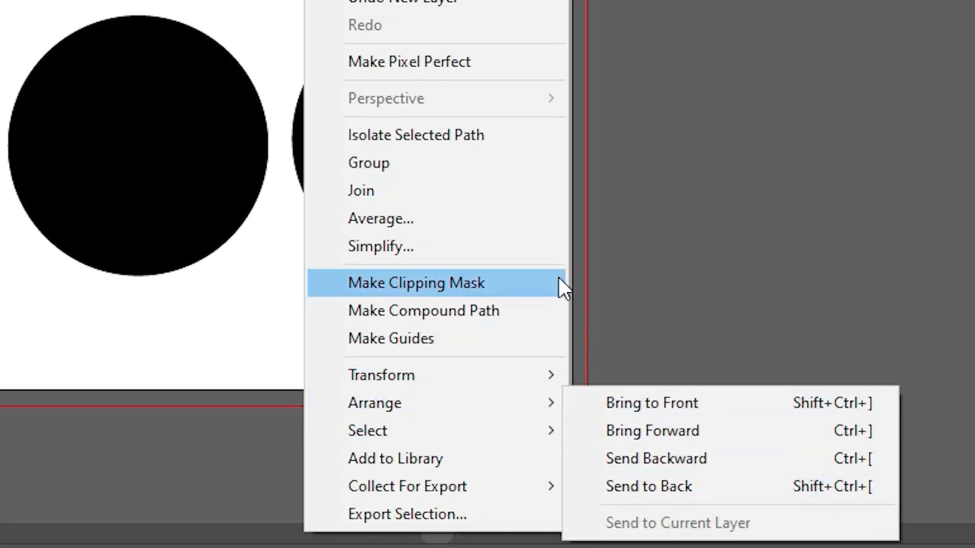
click(274, 2)
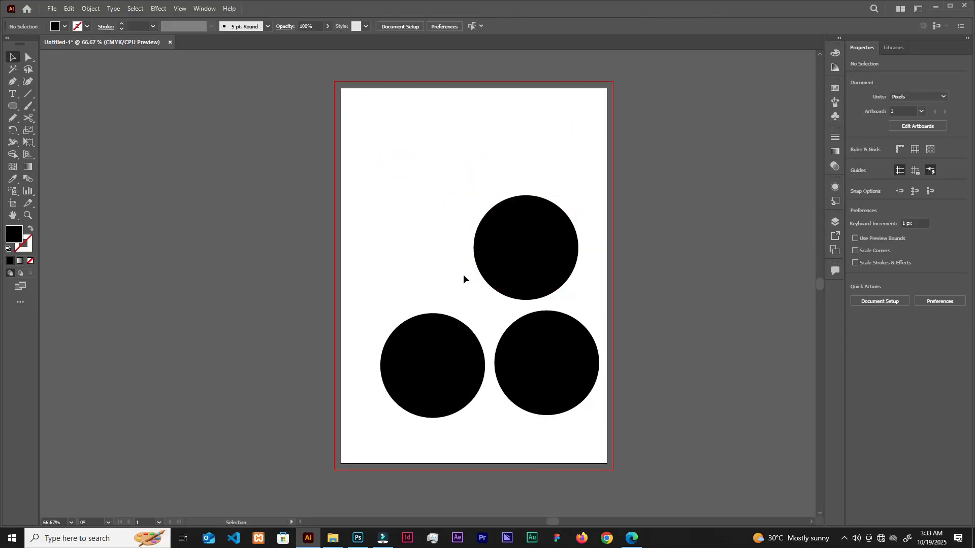